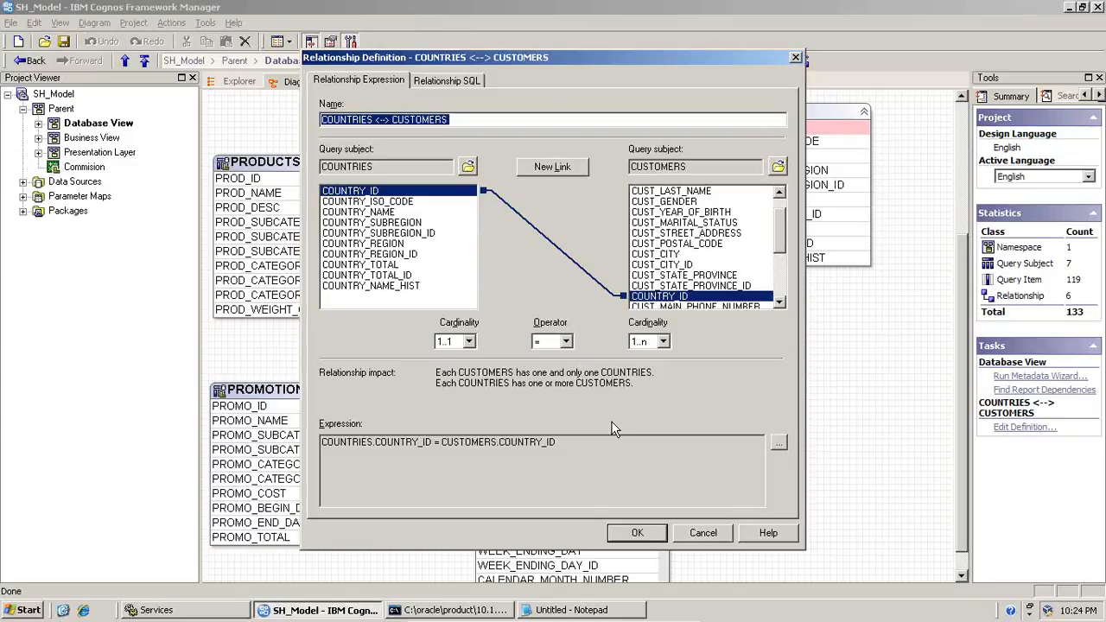
Accept the COUNTRIES to CUSTOMERS relationship definition and review the two joined query subjects in the diagram
click(633, 534)
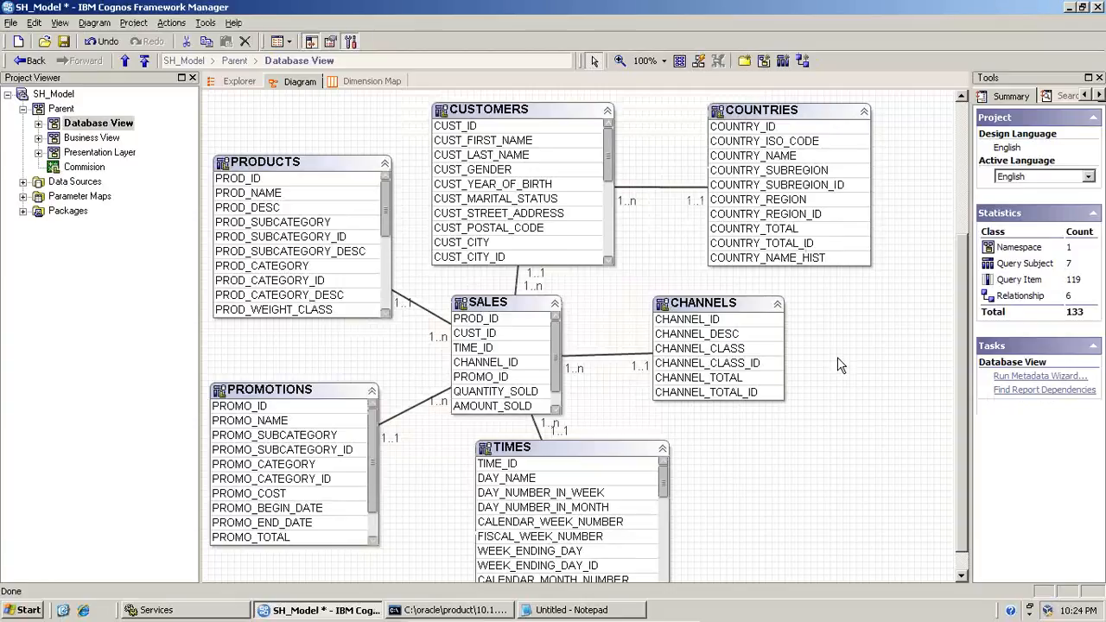
click(568, 111)
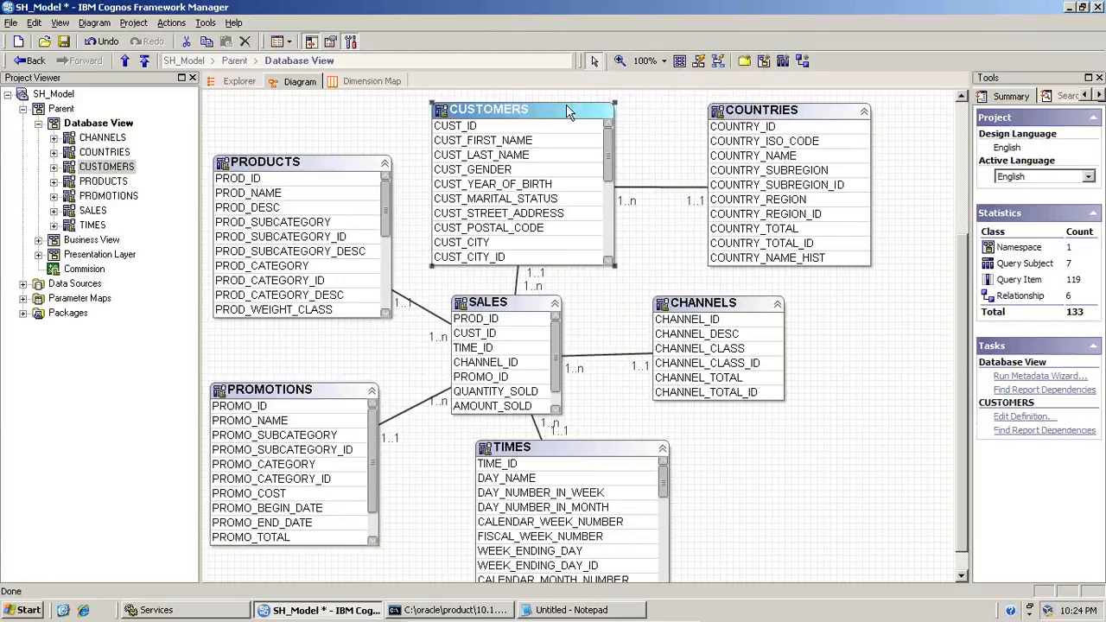
click(761, 115)
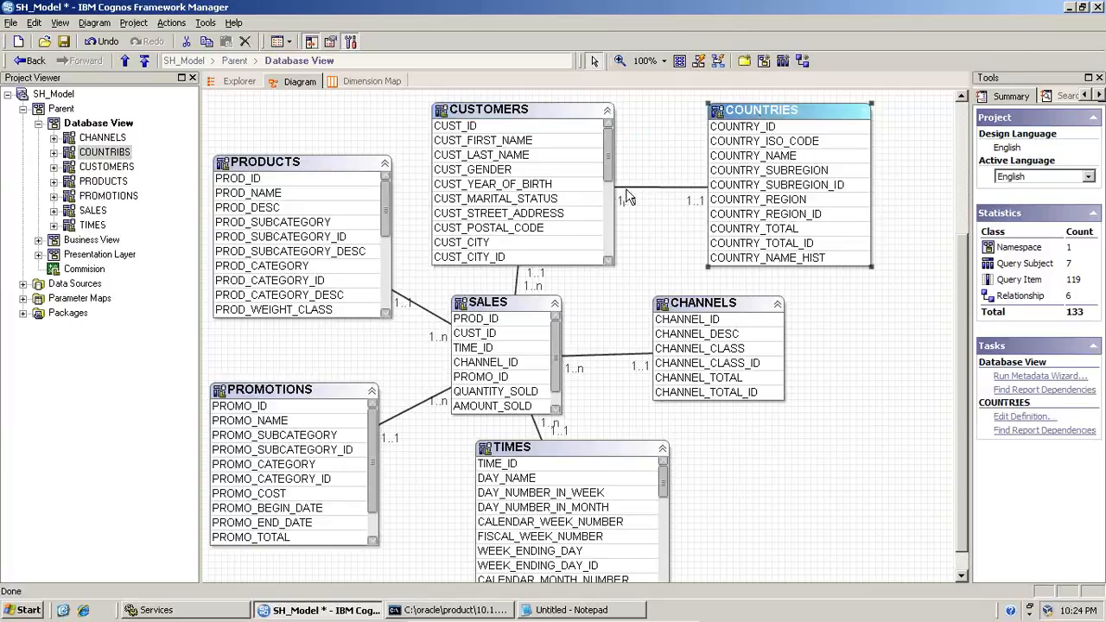
click(695, 189)
click(577, 189)
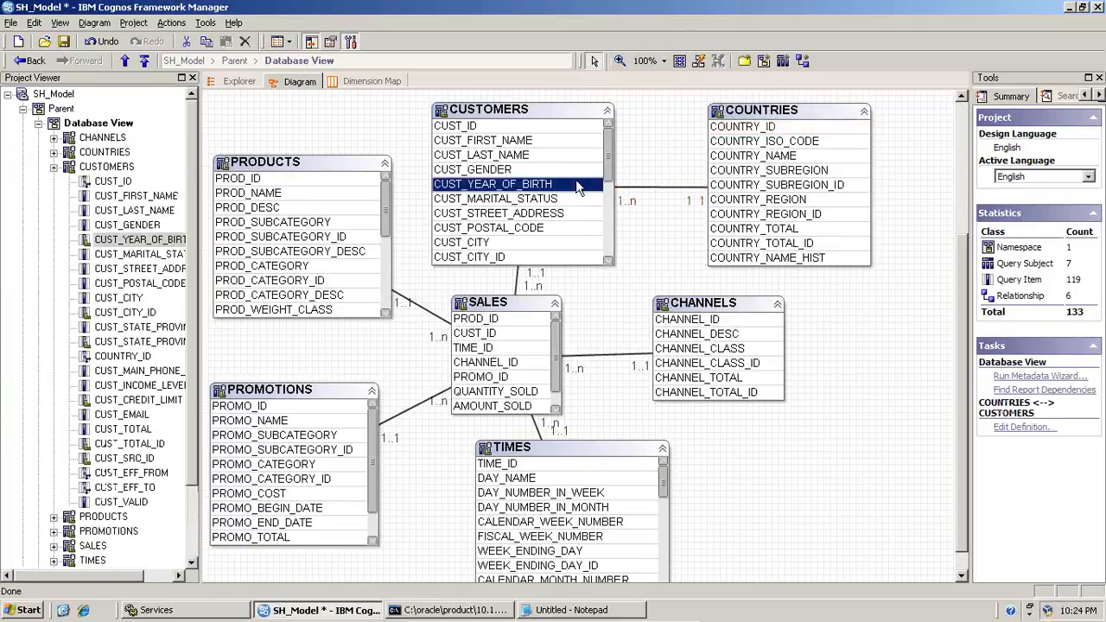
click(758, 159)
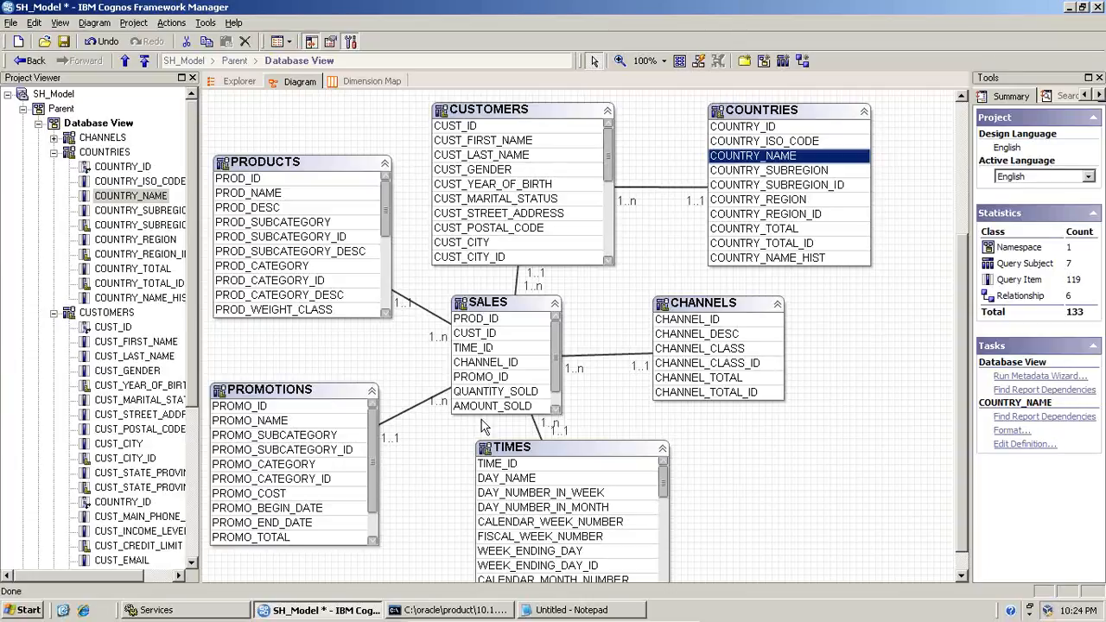
Switch to the SQL*Plus console and the Notepad script, arranging both windows so their contents can be read together
click(424, 610)
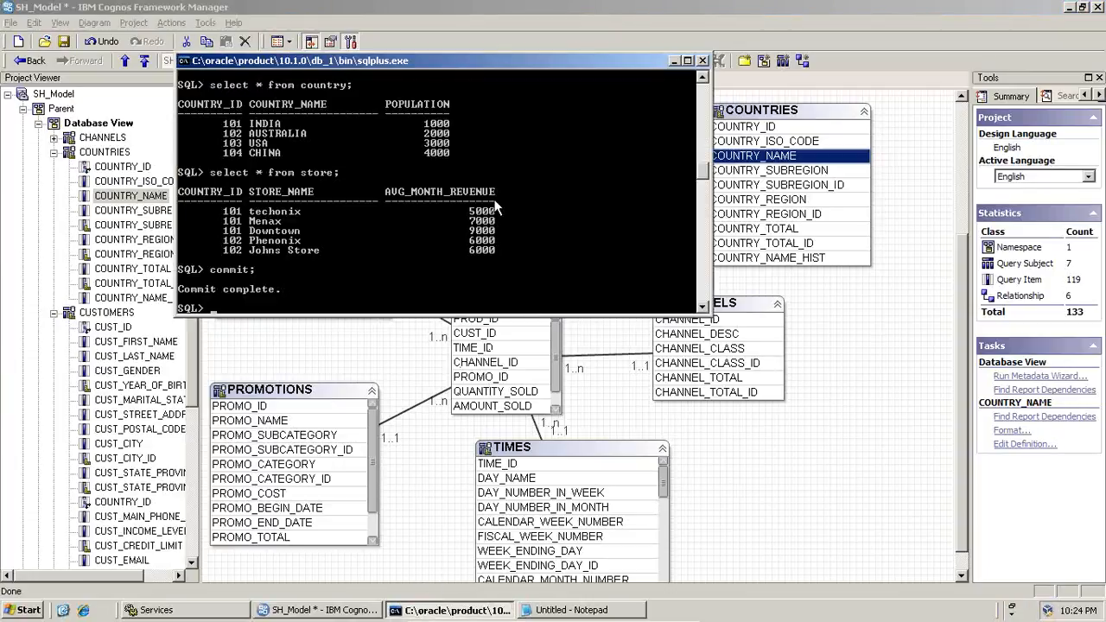
drag(325, 60, 263, 31)
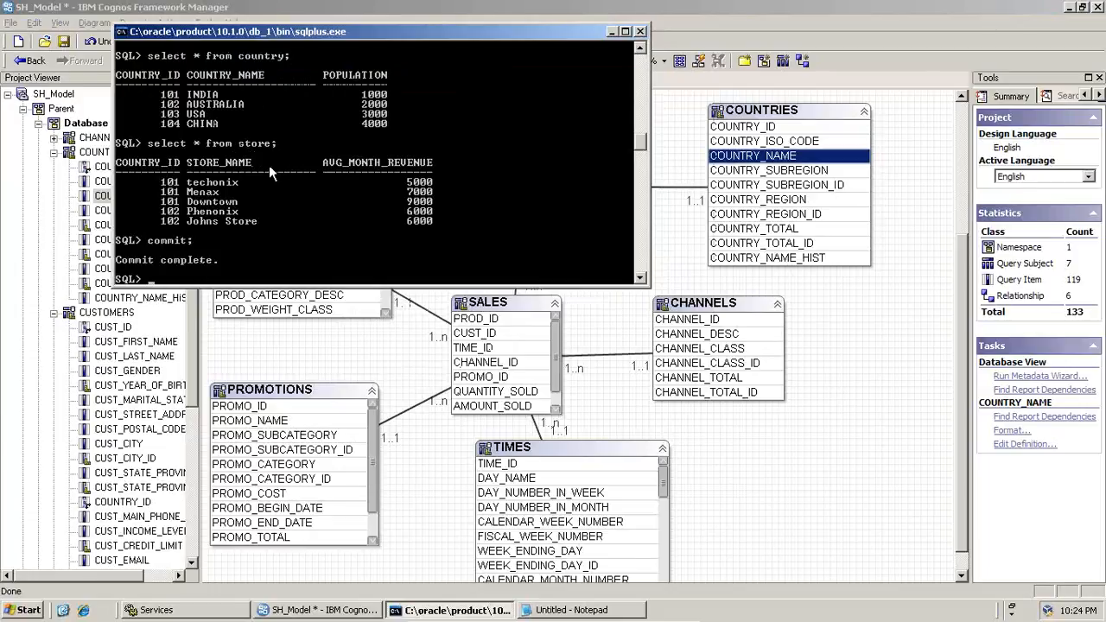
click(556, 612)
drag(616, 185, 938, 182)
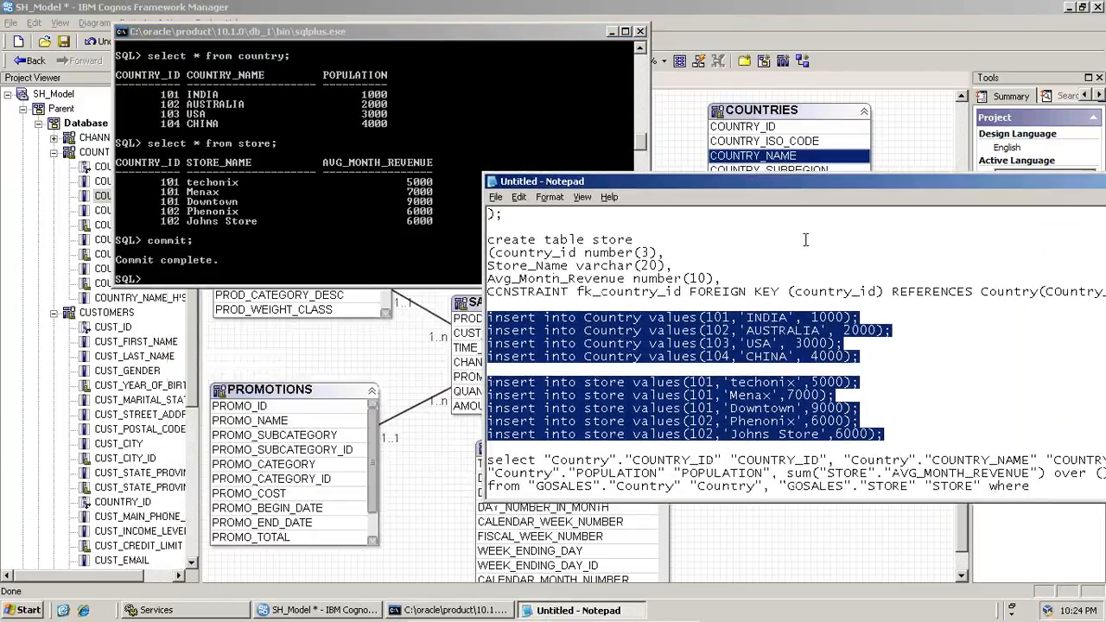
Examine the create-table scripts for Country and store, their primary and foreign keys, and the matching rows in SQL*Plus
scroll(799, 279, up, 1)
scroll(699, 308, down, 1)
scroll(655, 281, up, 2)
scroll(622, 277, down, 1)
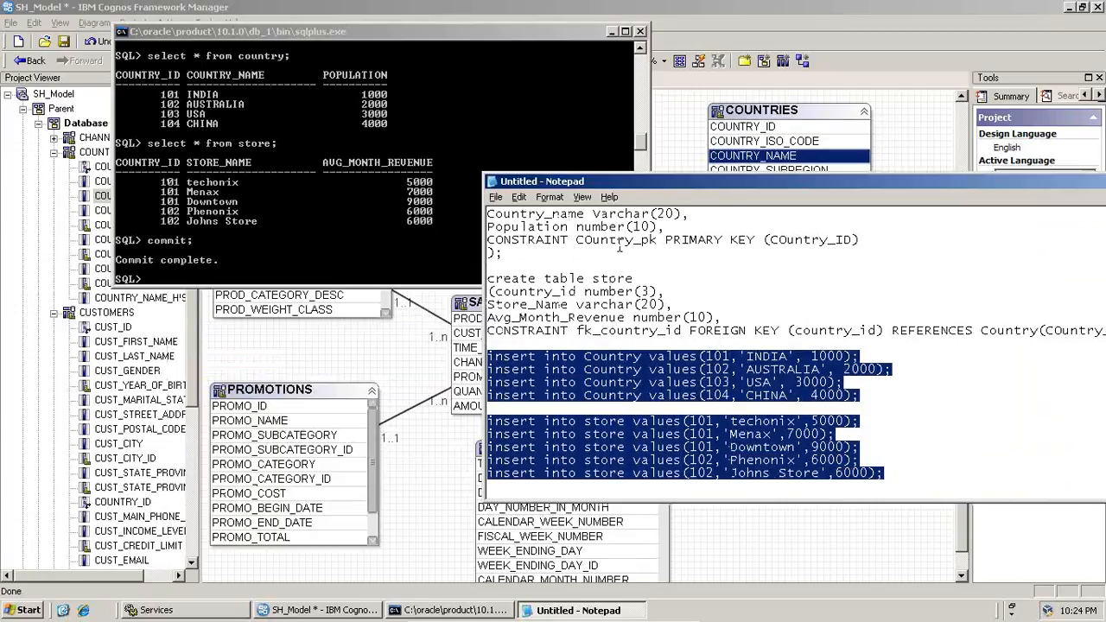
double_click(620, 245)
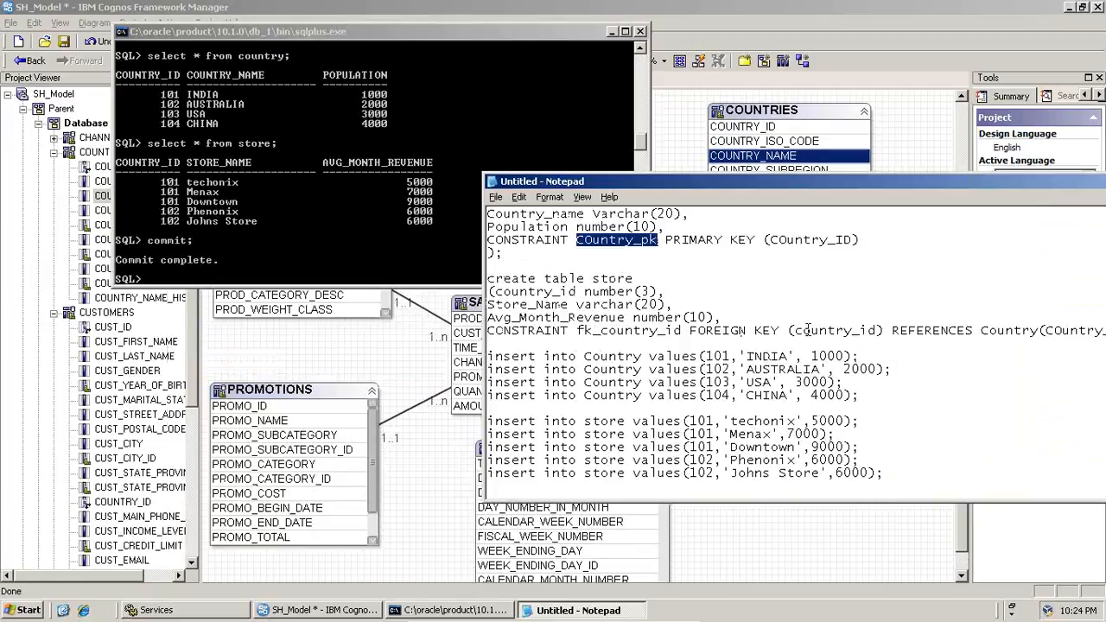
drag(804, 331, 883, 335)
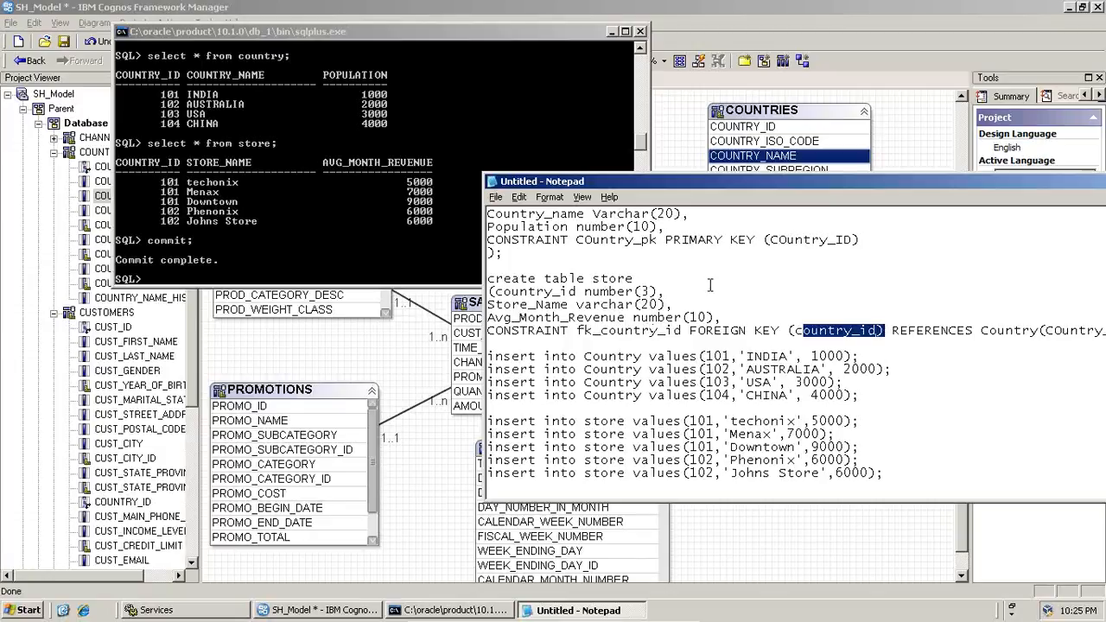
scroll(702, 270, up, 1)
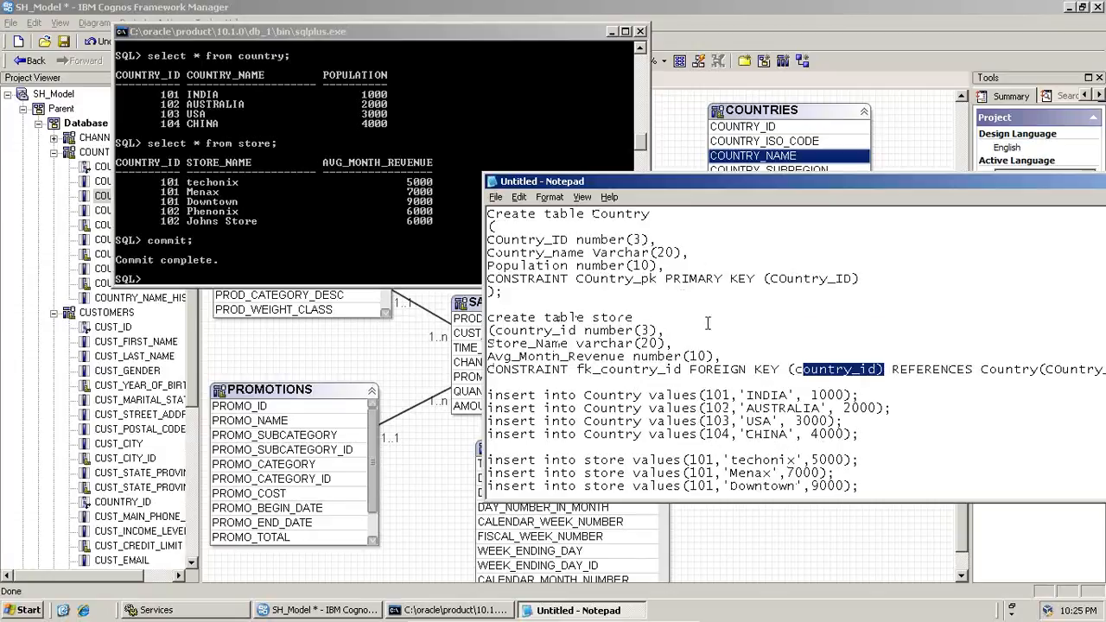
click(438, 181)
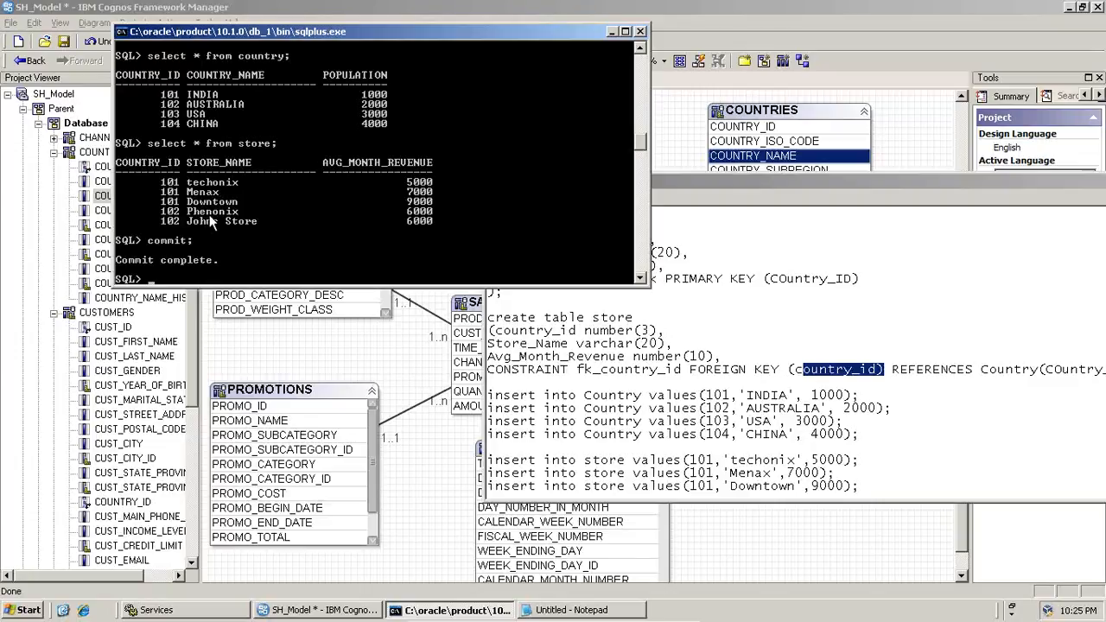
Delete the two select queries below the insert statements in the Notepad script and leave blank lines there
click(889, 487)
scroll(889, 487, down, 4)
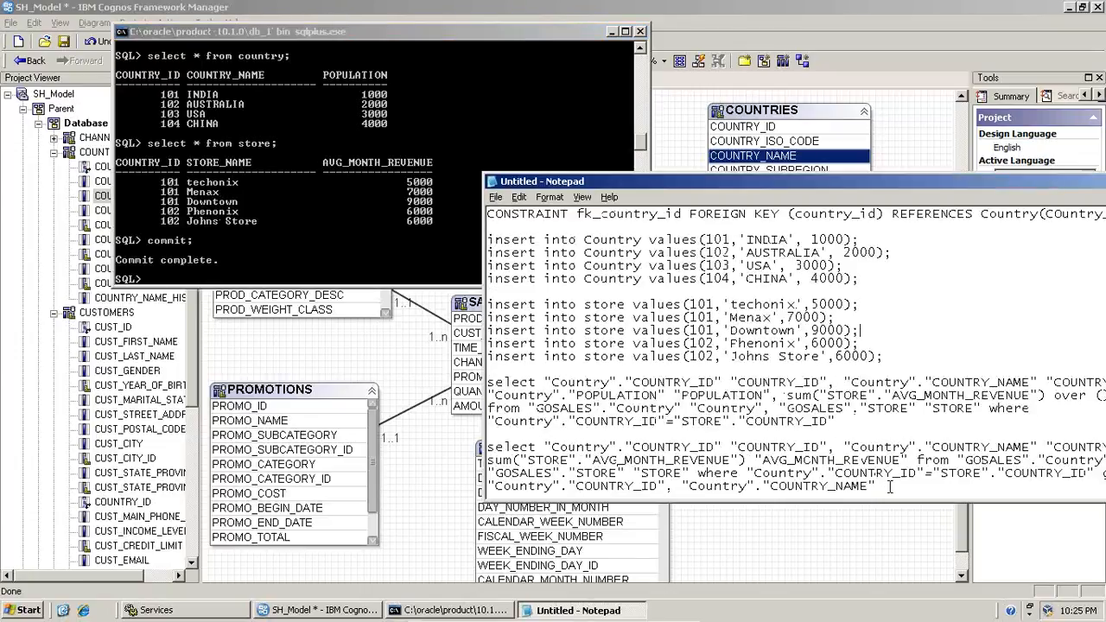
drag(889, 487, 450, 391)
key(BackSpace)
key(Return)
key(Return)
key(Return)
key(Return)
key(Return)
key(Return)
key(Return)
key(Return)
key(Return)
key(Return)
key(Return)
key(Return)
key(Return)
key(Return)
key(Return)
key(Return)
key(Return)
key(Return)
key(Return)
key(Return)
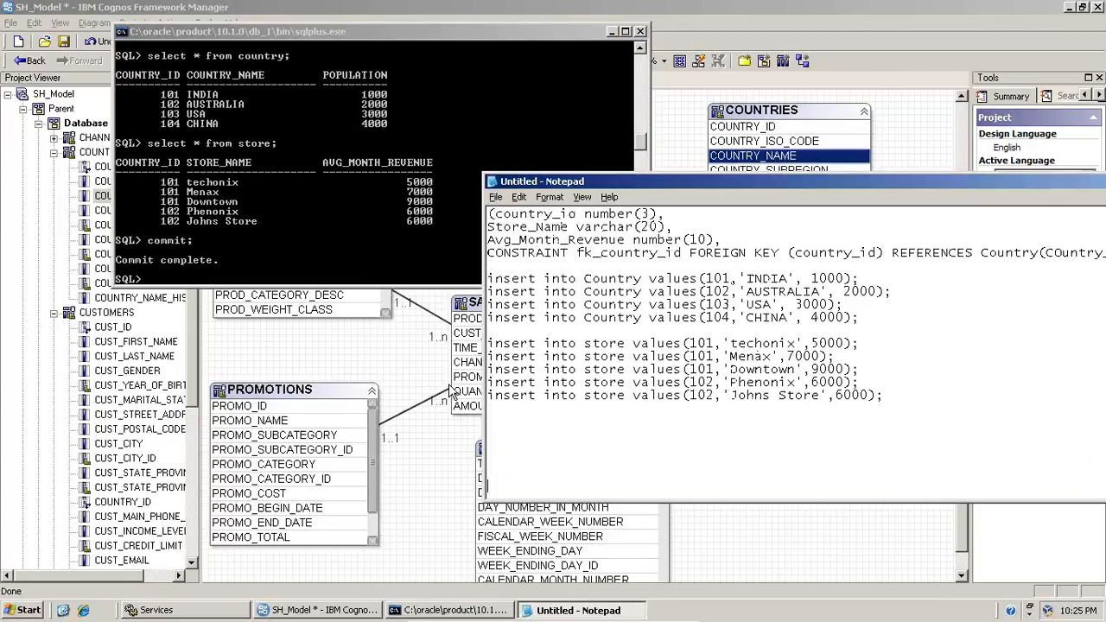
Write the heading "List of Countries and their stores" in the empty area of the notes
click(531, 222)
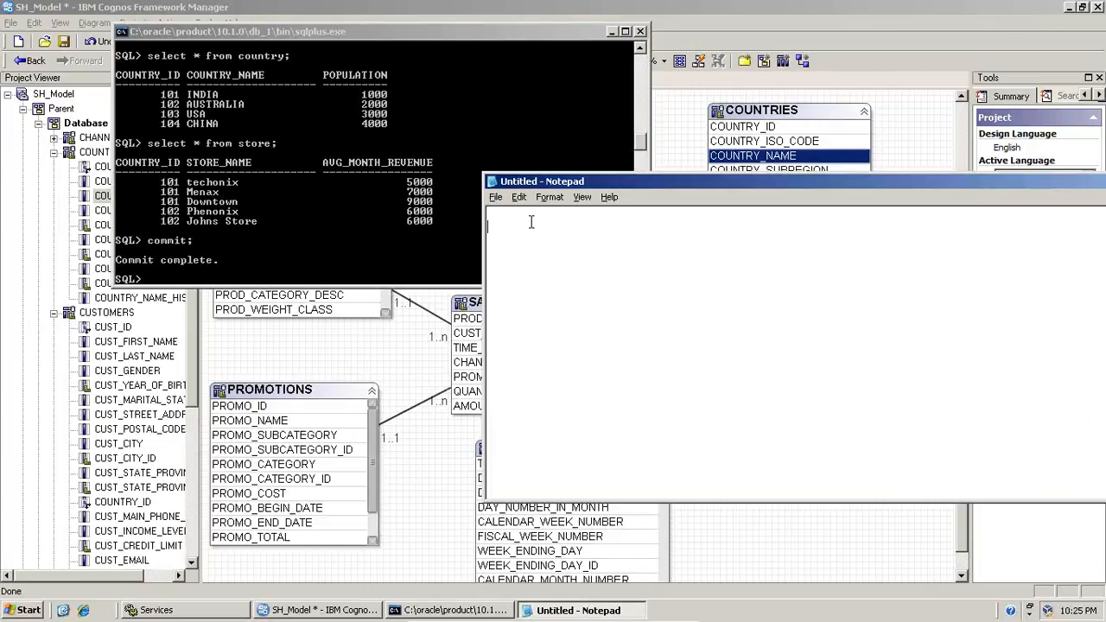
text(List of Co)
text(r)
key(BackSpace)
text(untryies:ar)
key(BackSpace)
key(BackSpace)
key(BackSpace)
key(BackSpace)
key(BackSpace)
key(BackSpace)
key(BackSpace)
text(ies and tneir s)
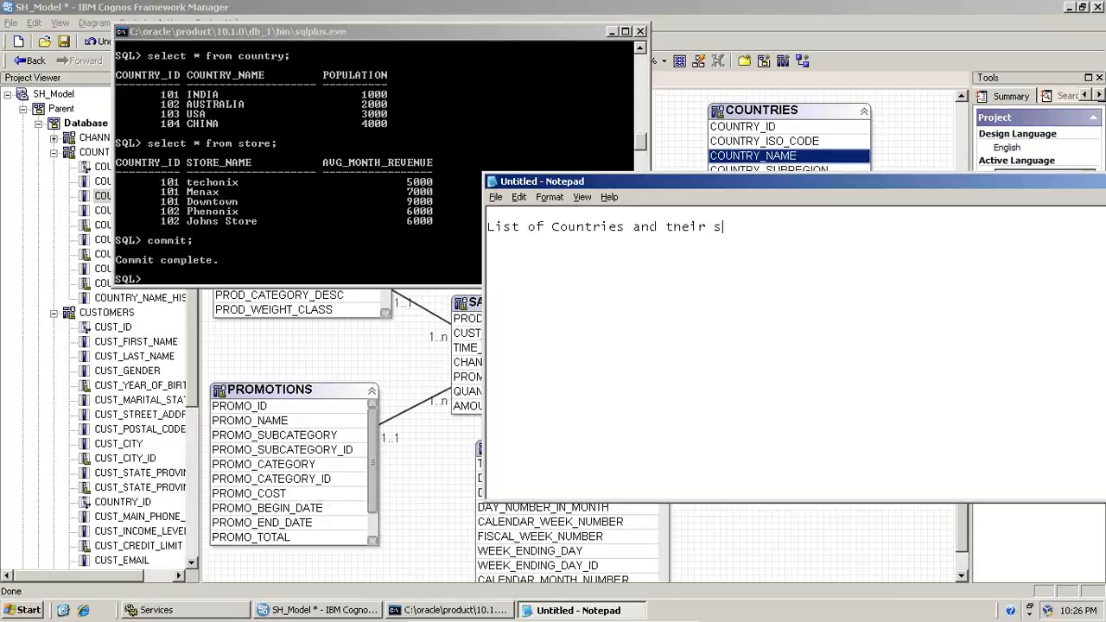
text(tores:)
Start the join condition on the line below the heading with "Country.Country_id="
key(Return)
text(Country.Countr)
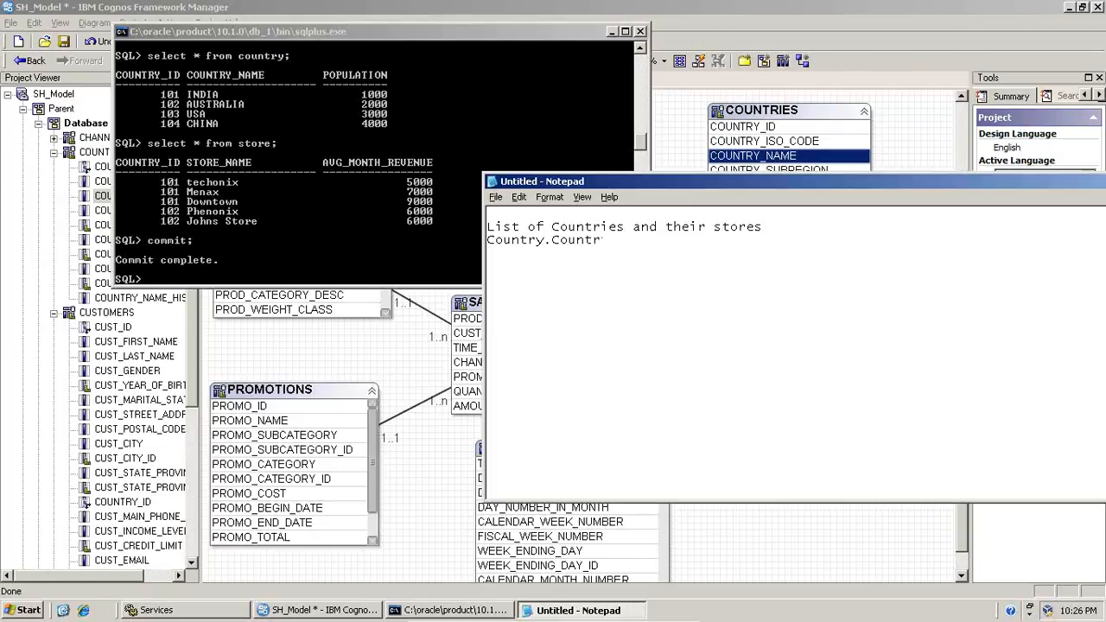
text(y)
text(.Countr)
text(y)
text(_co)
key(BackSpace)
key(BackSpace)
text(id=)
key(BackSpace)
key(BackSpace)
key(BackSpace)
key(BackSpace)
key(BackSpace)
key(BackSpace)
key(BackSpace)
key(BackSpace)
Duplicate the column reference after the equals sign and change the copy's table name to Store, giving "Country.Country_id=Store.Country_id"
key(shift+End)
key(ctrl+c)
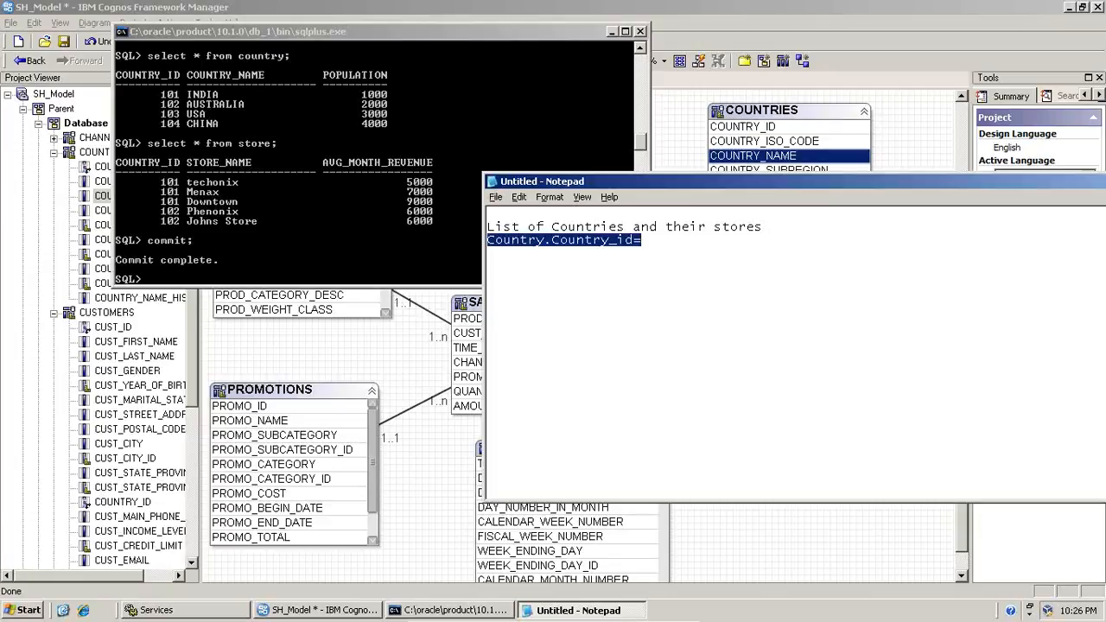
key(Down)
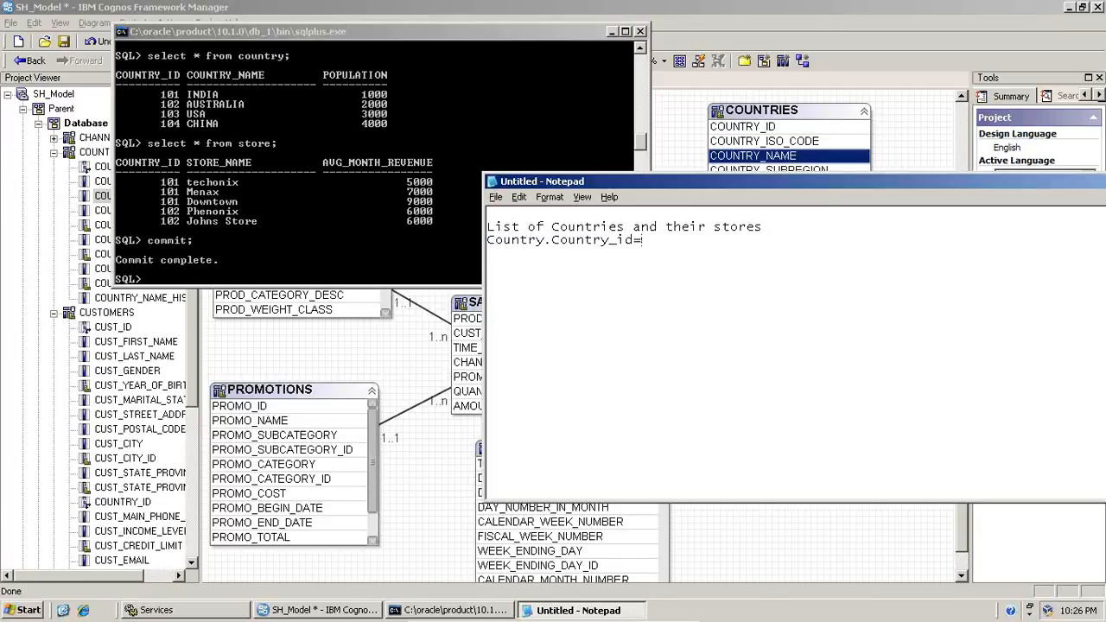
key(ctrl+v)
key(BackSpace)
key(Left)
key(Left)
key(Left)
key(Left)
key(Left)
key(Left)
key(Right)
key(shift+Left)
key(shift+Left)
key(shift+Left)
key(shift+Left)
key(shift+Left)
key(shift+Left)
key(shift+Left)
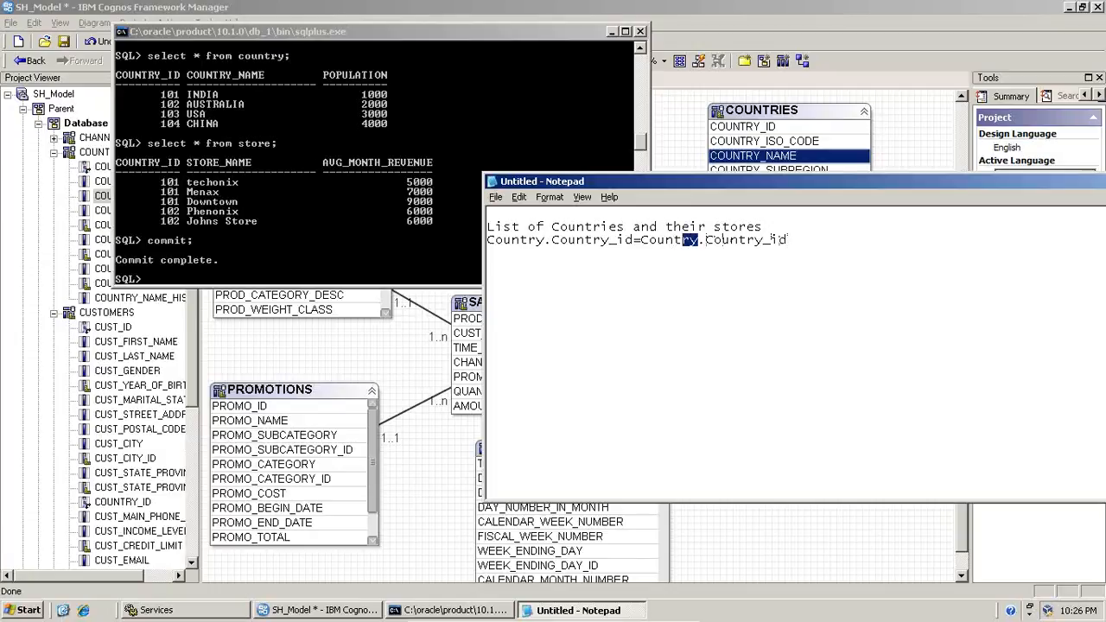
text(Store)
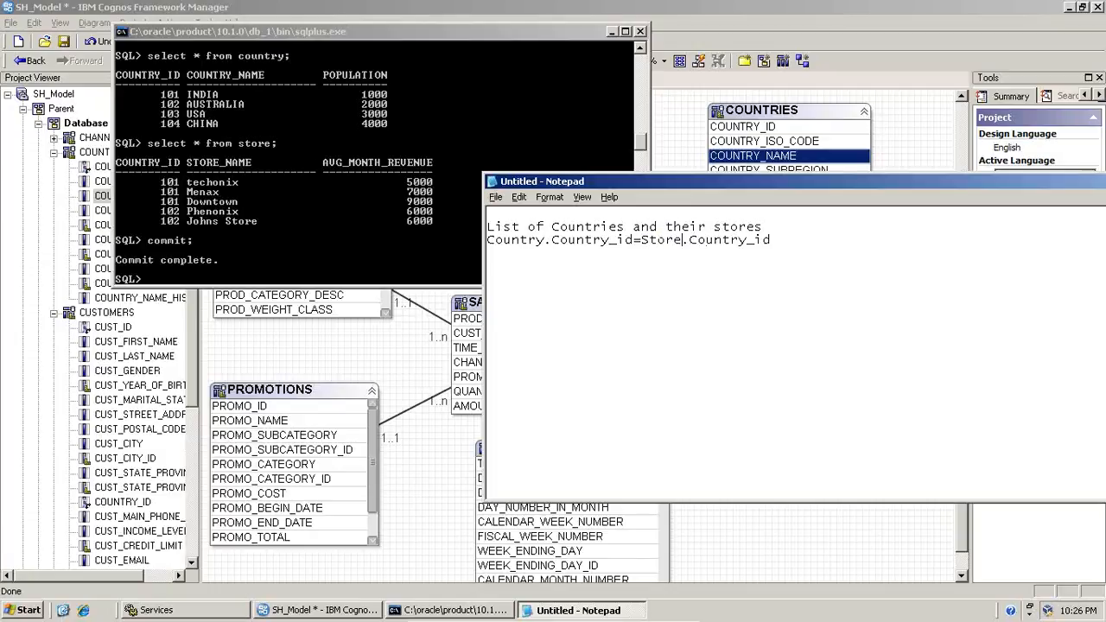
Below the join condition, after a blank line, write "Excluded : The COuntry USA and China willnot be visible"
click(789, 240)
key(Return)
text(Excluded :)
text(The COuntry USA)
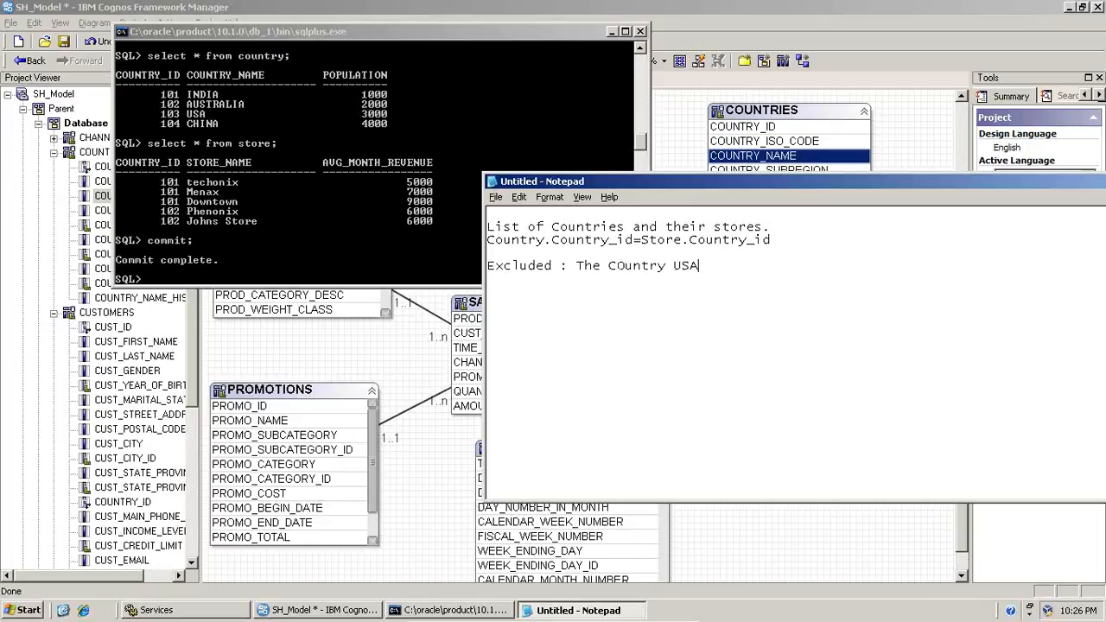
text( and China willnot b)
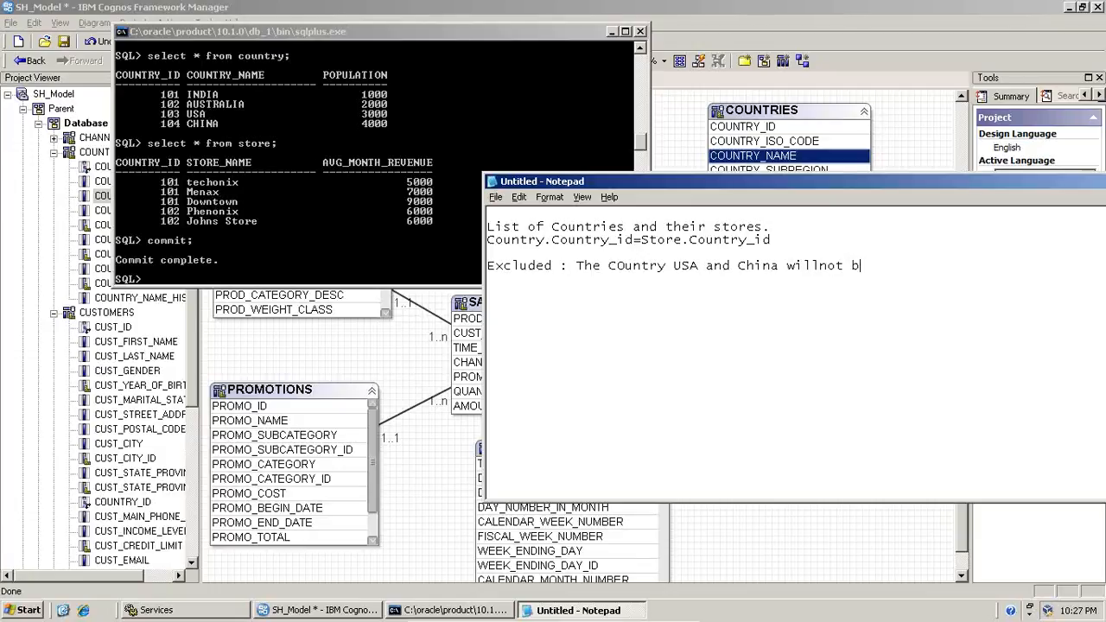
text(e visible a sthese)
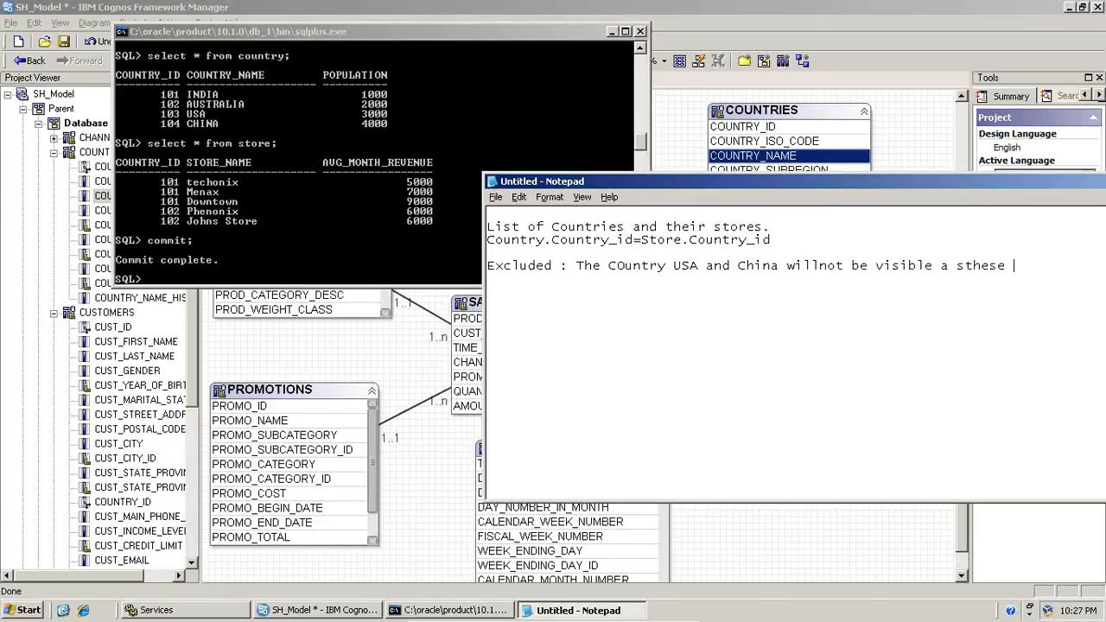
Continue the Excluded note with the reason "as these countries ha", correcting the mistyped words
key(BackSpace)
key(BackSpace)
key(BackSpace)
key(BackSpace)
key(BackSpace)
key(BackSpace)
key(BackSpace)
key(BackSpace)
text(s these countries ha)
Switch back to Framework Manager and create a new project named Join_Test with English as the design language
click(752, 7)
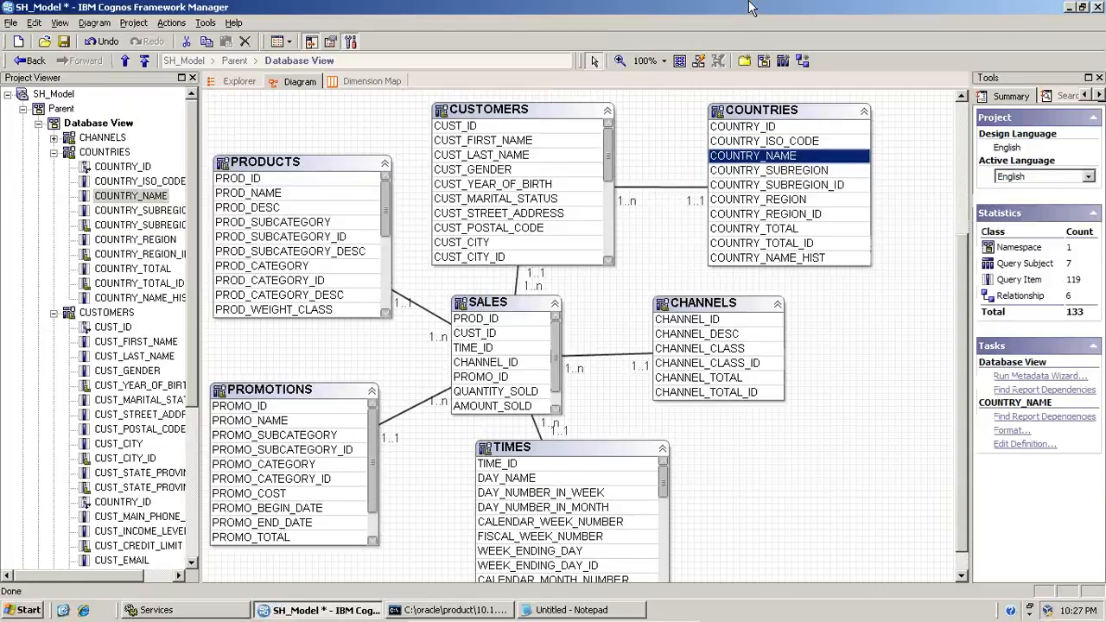
click(18, 41)
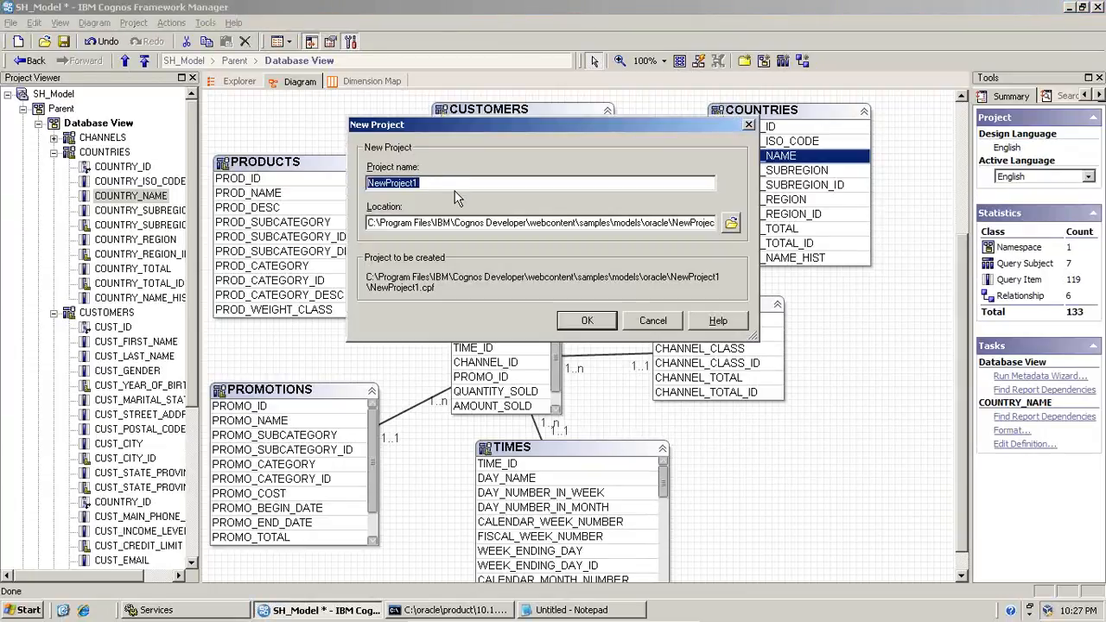
text(Join_)
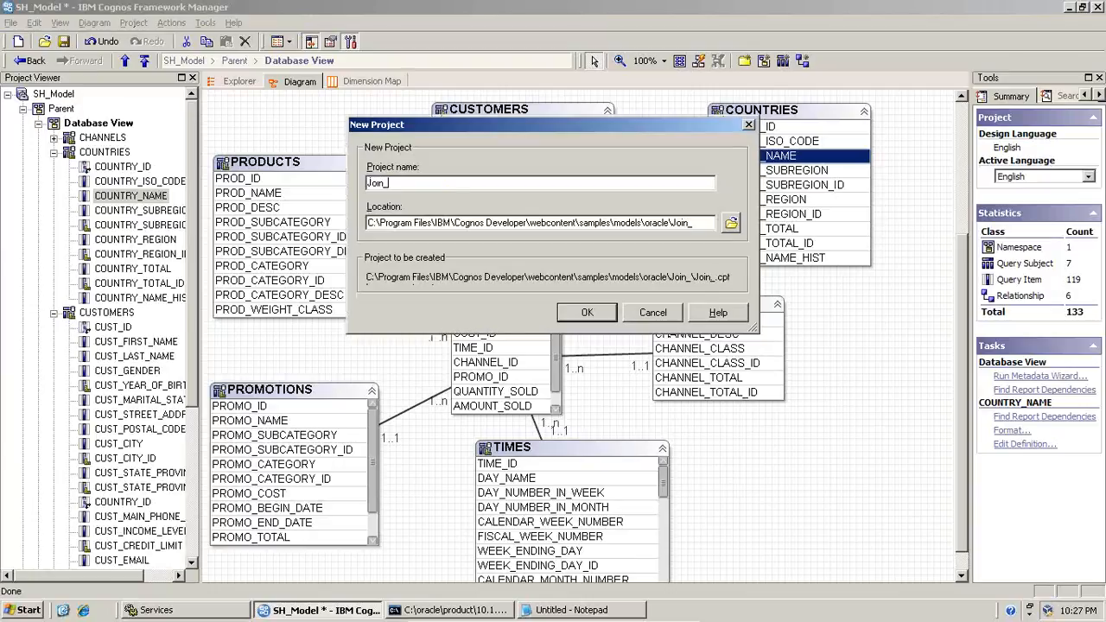
text(Test)
key(Return)
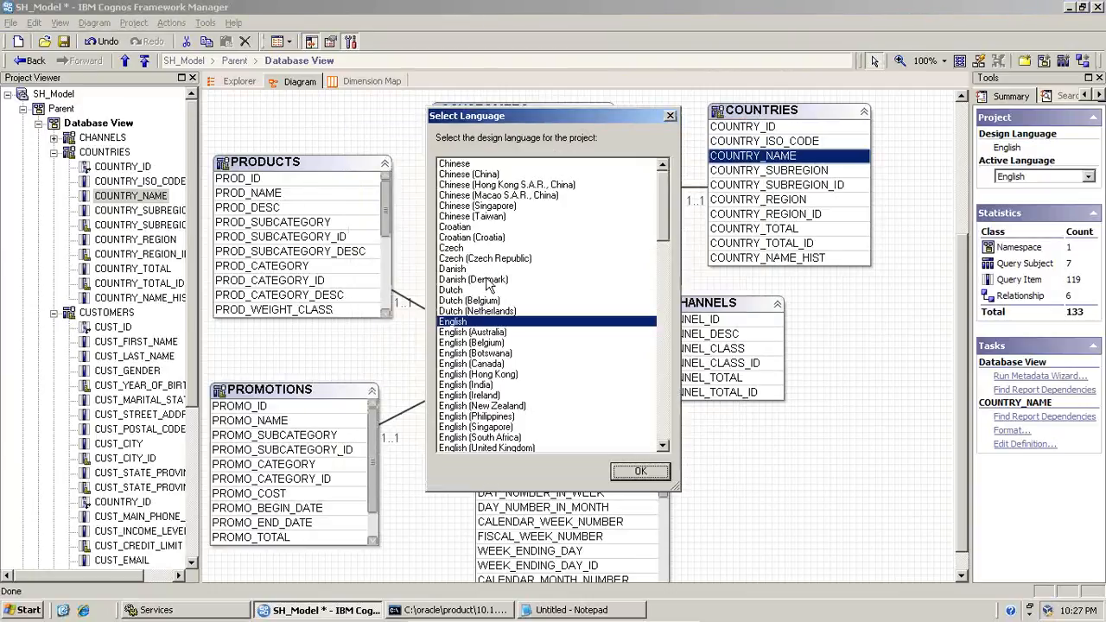
click(616, 476)
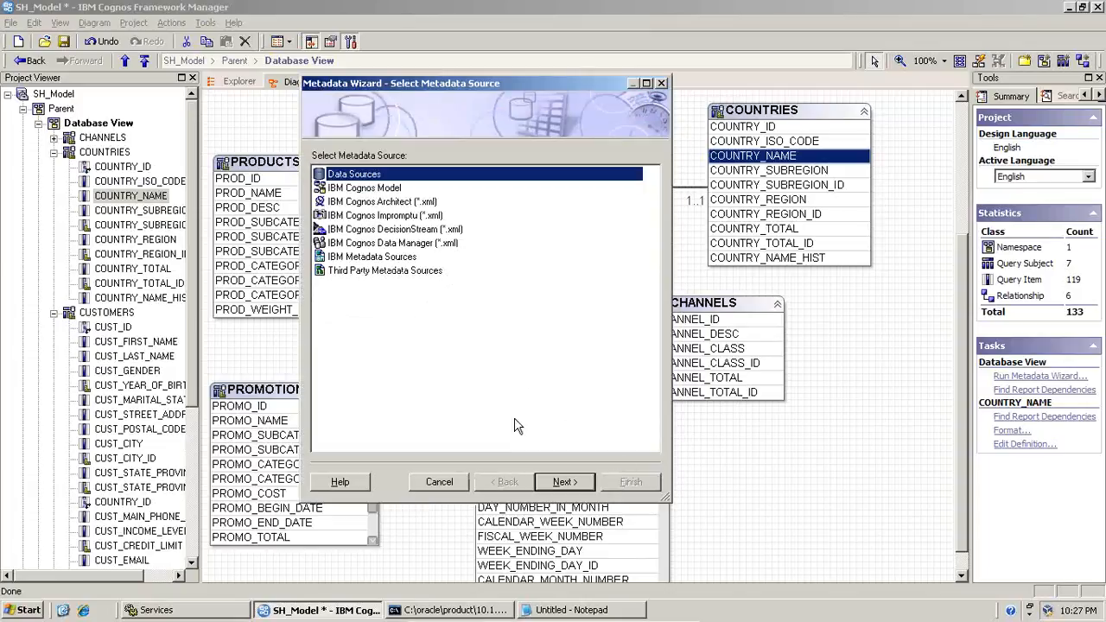
Choose Data Sources as the metadata source and Sh_Schema as the data source for the import
click(550, 487)
click(354, 188)
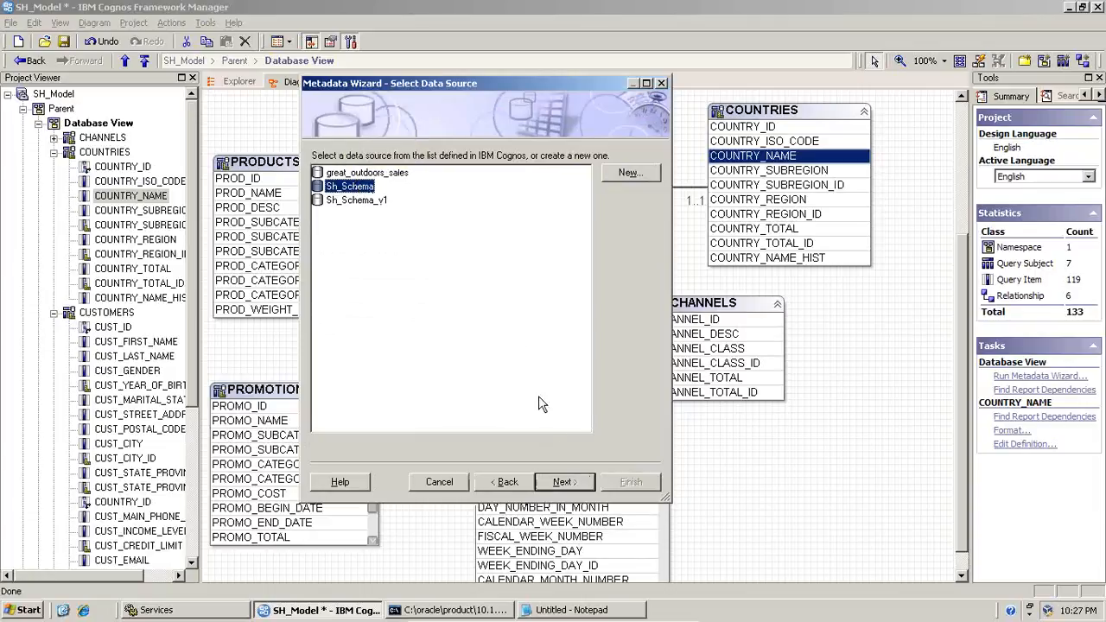
click(569, 481)
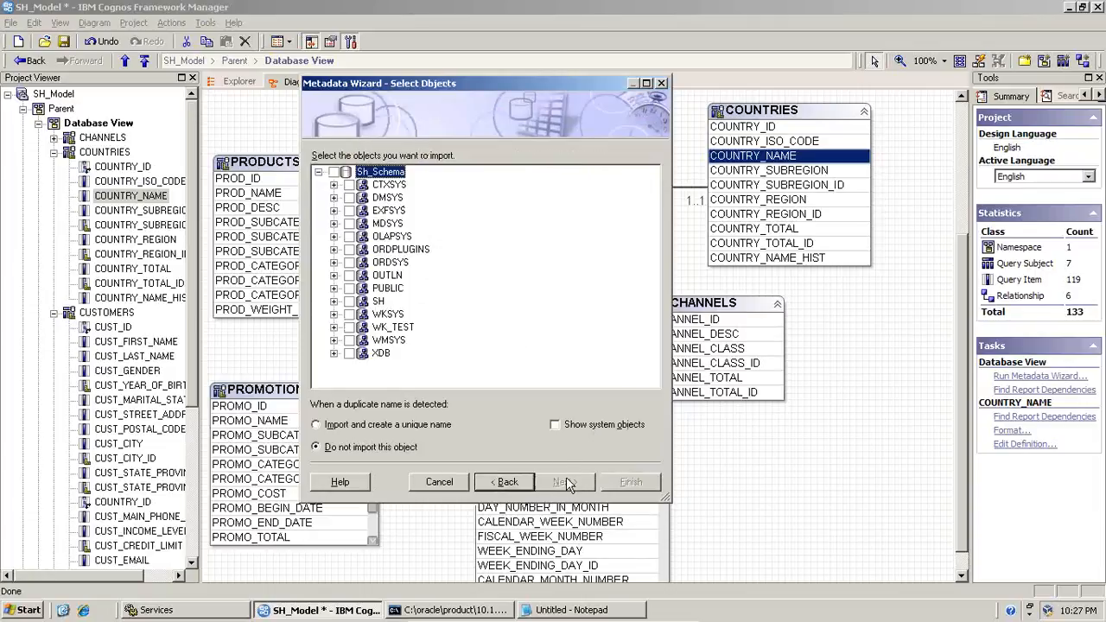
Select the COUNTRY and STORE tables of the SH schema for import and proceed to the relationship options
click(334, 301)
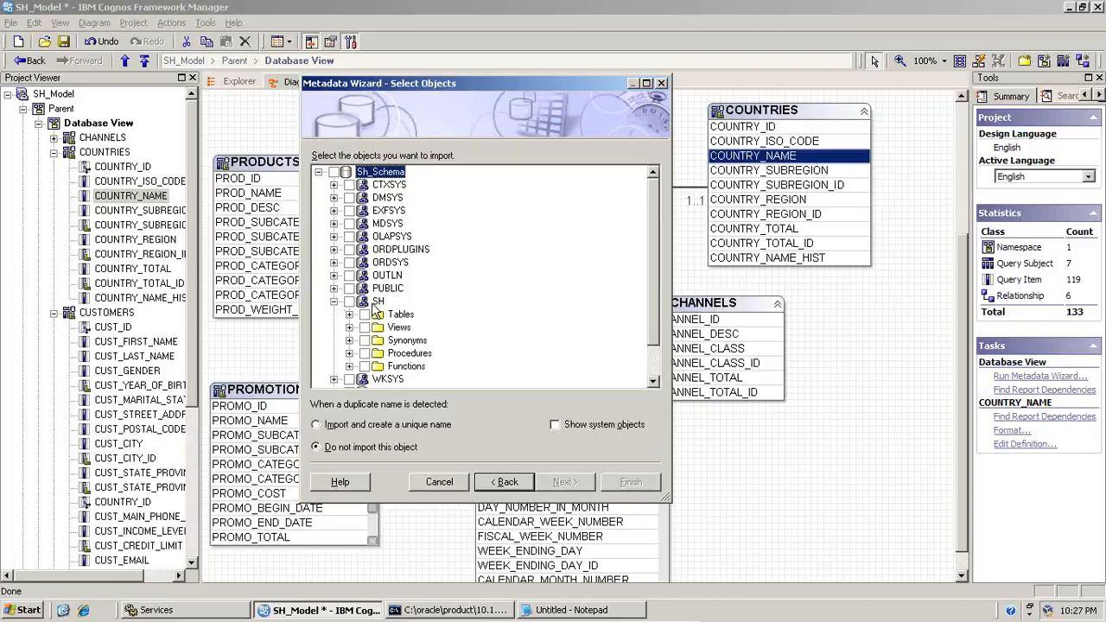
click(350, 315)
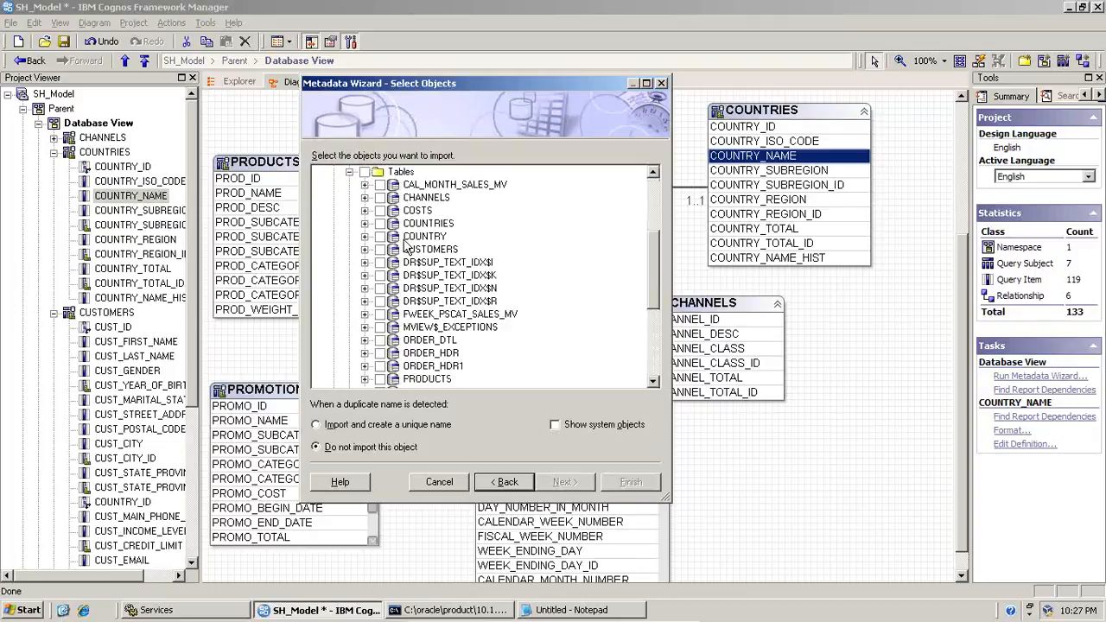
click(381, 237)
scroll(427, 264, down, 3)
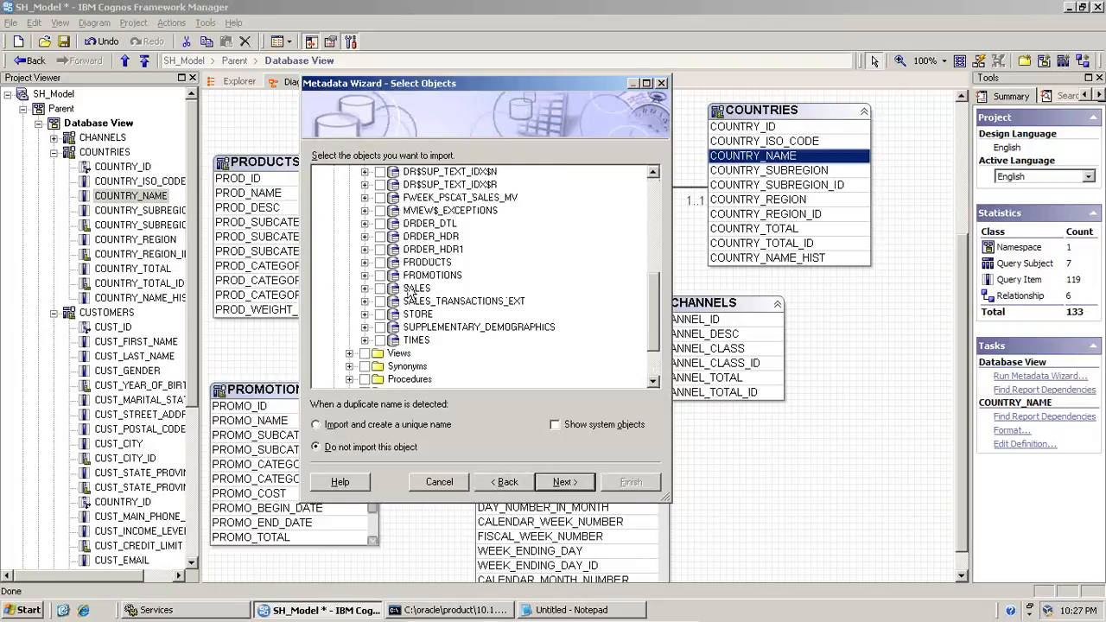
click(381, 315)
scroll(423, 313, up, 5)
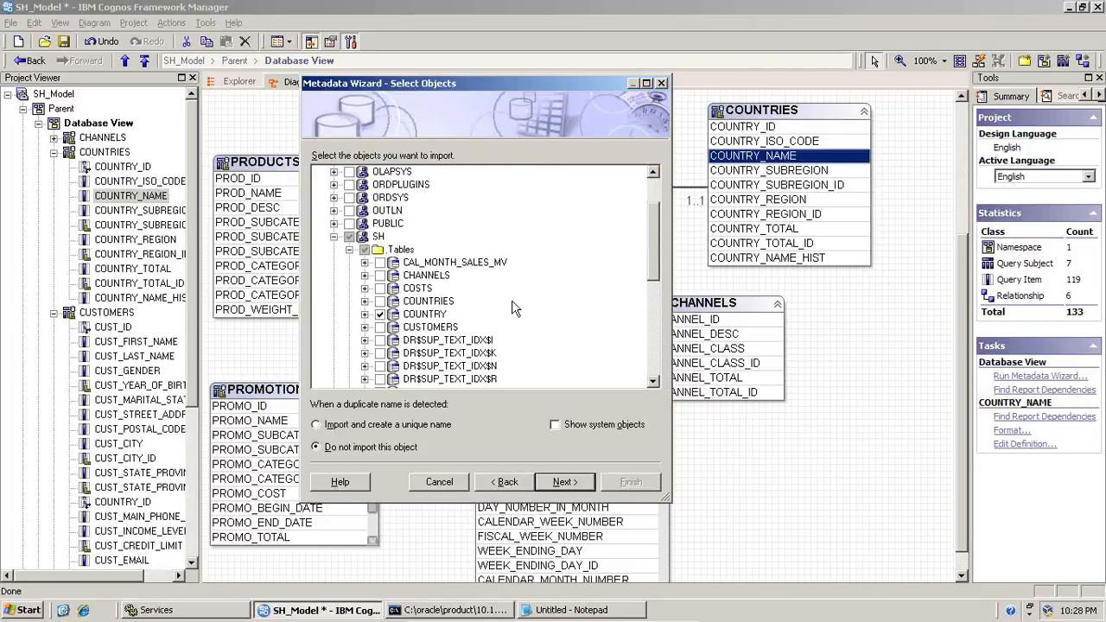
click(563, 482)
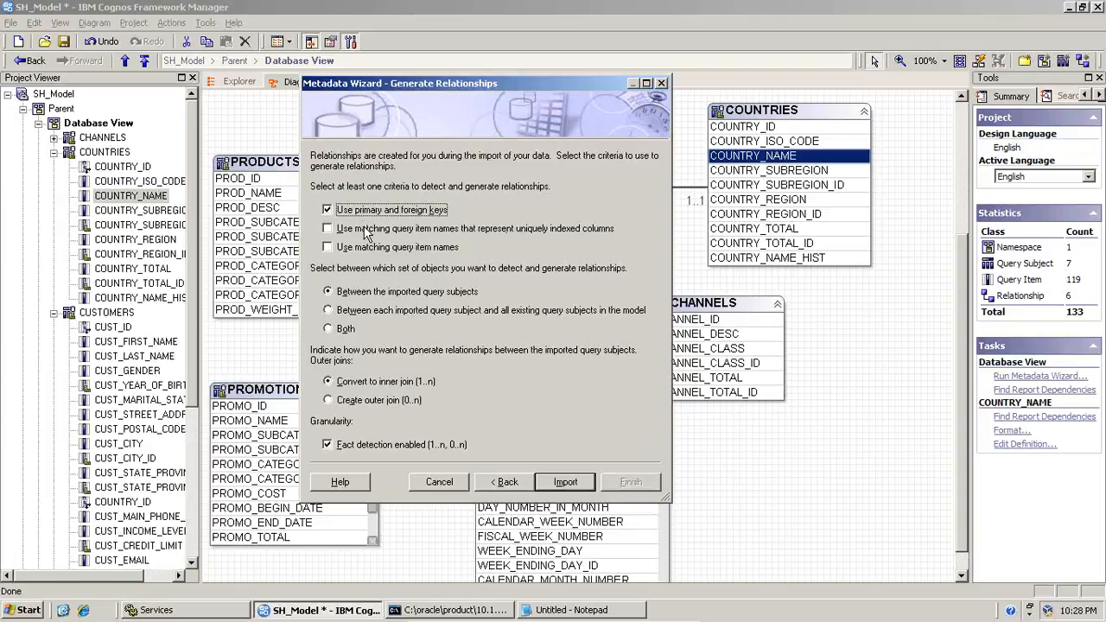
Switch to Notepad and review the primary key of the Country table and the country_id foreign key of the store table
click(546, 610)
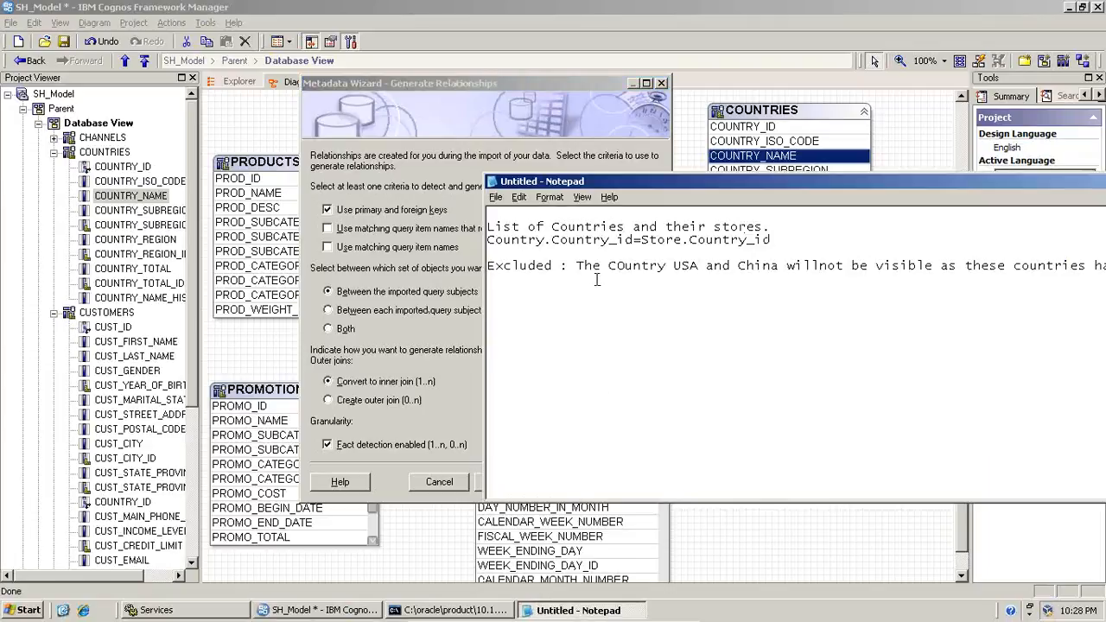
scroll(596, 279, up, 8)
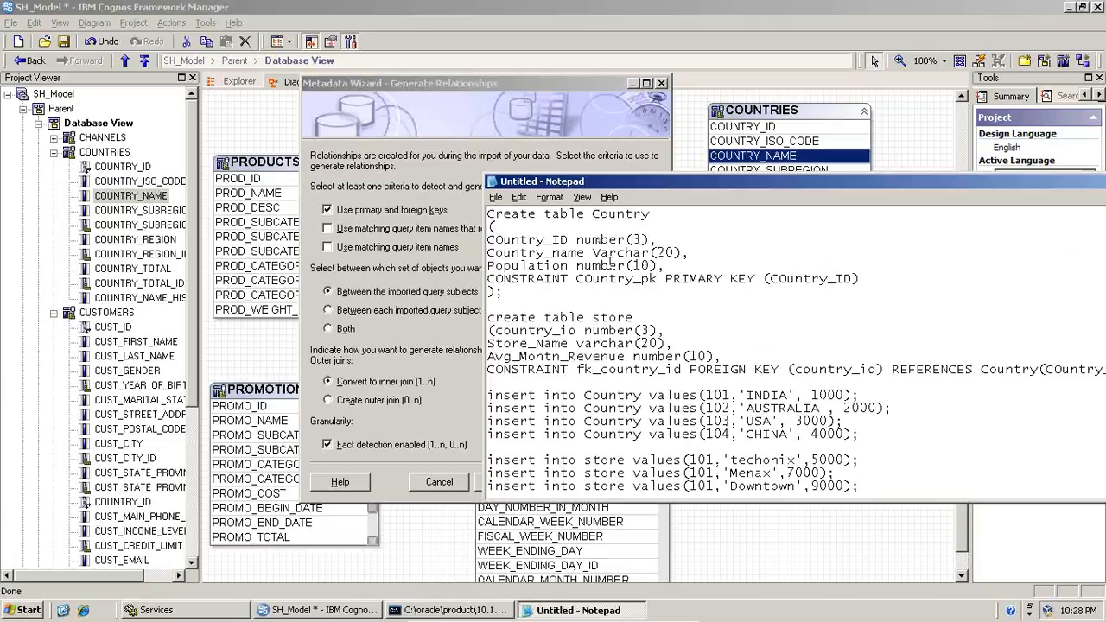
drag(567, 282, 654, 284)
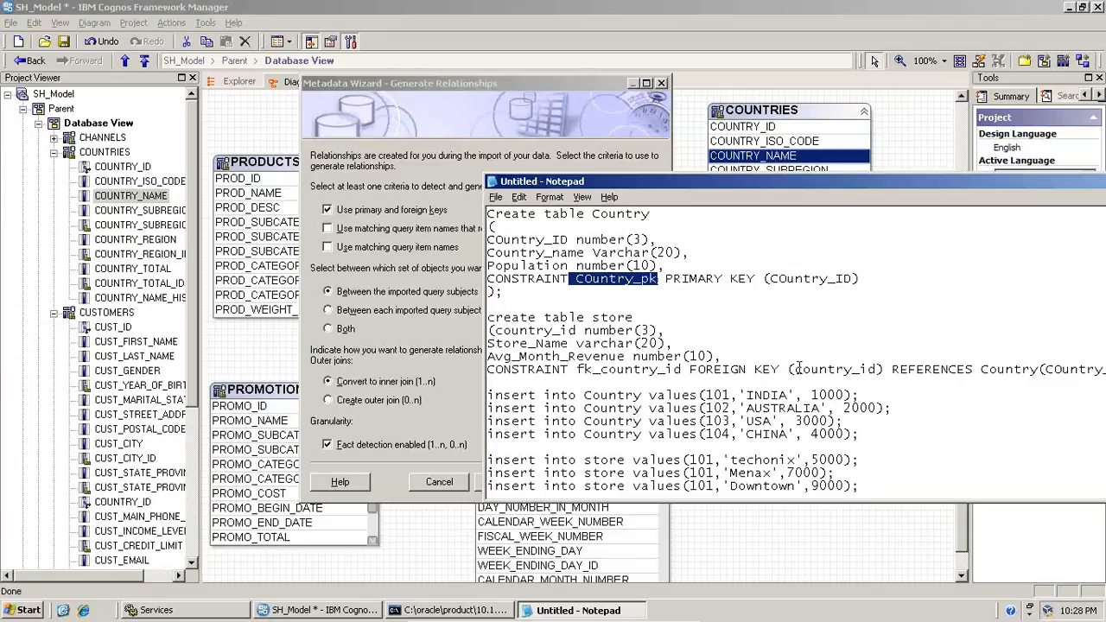
drag(801, 369, 879, 369)
drag(638, 318, 593, 317)
Return to the Metadata Wizard, import the tables with relationships based on primary and foreign keys, and finish the wizard
click(578, 130)
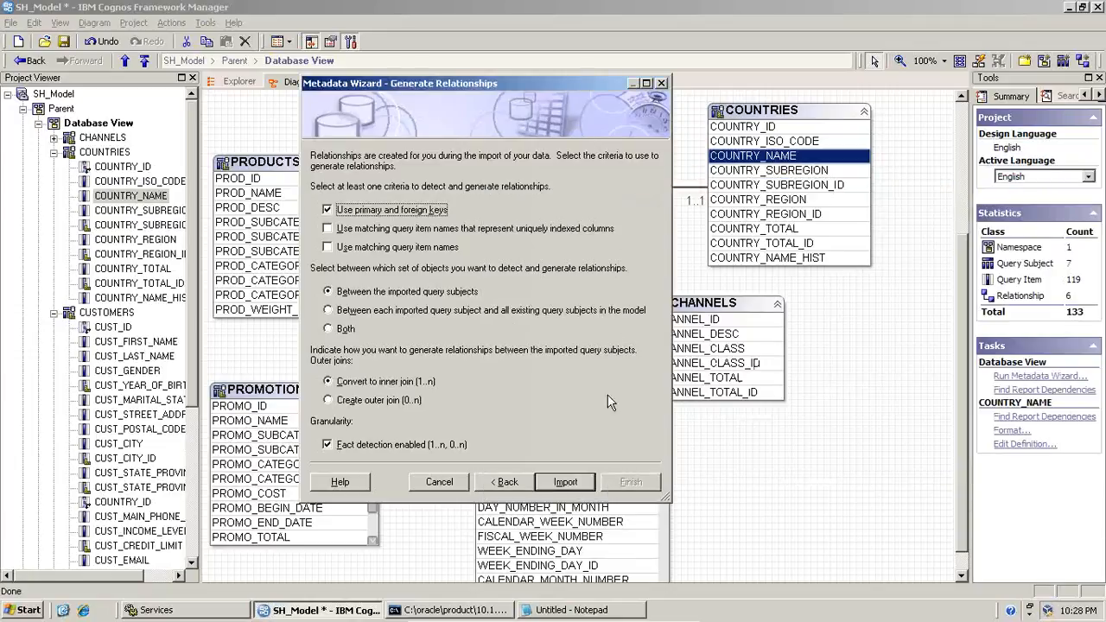
click(570, 483)
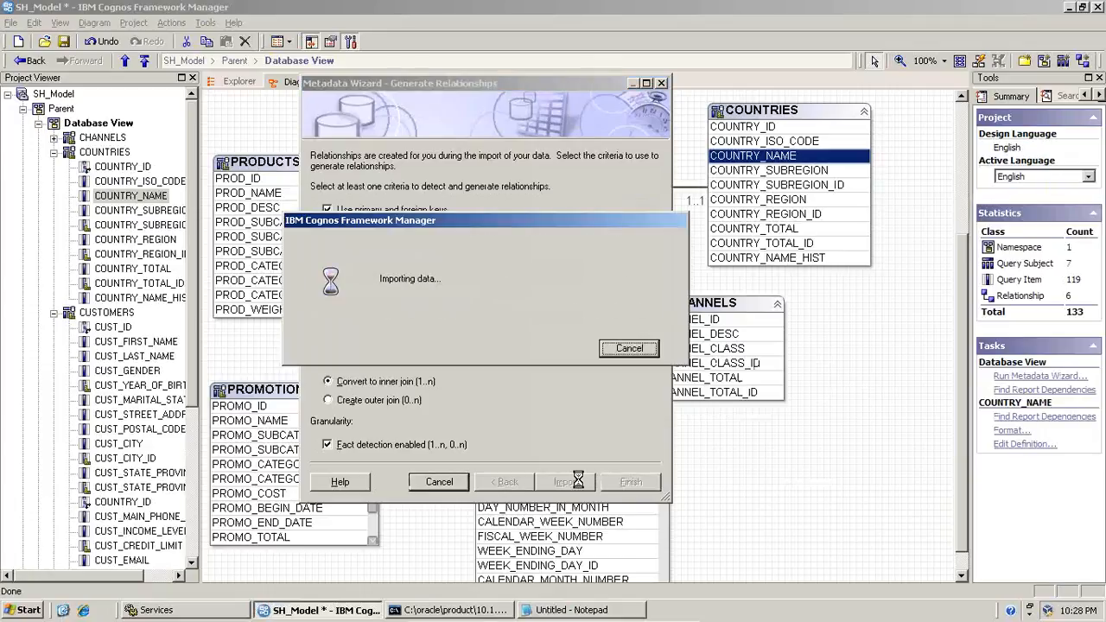
click(619, 484)
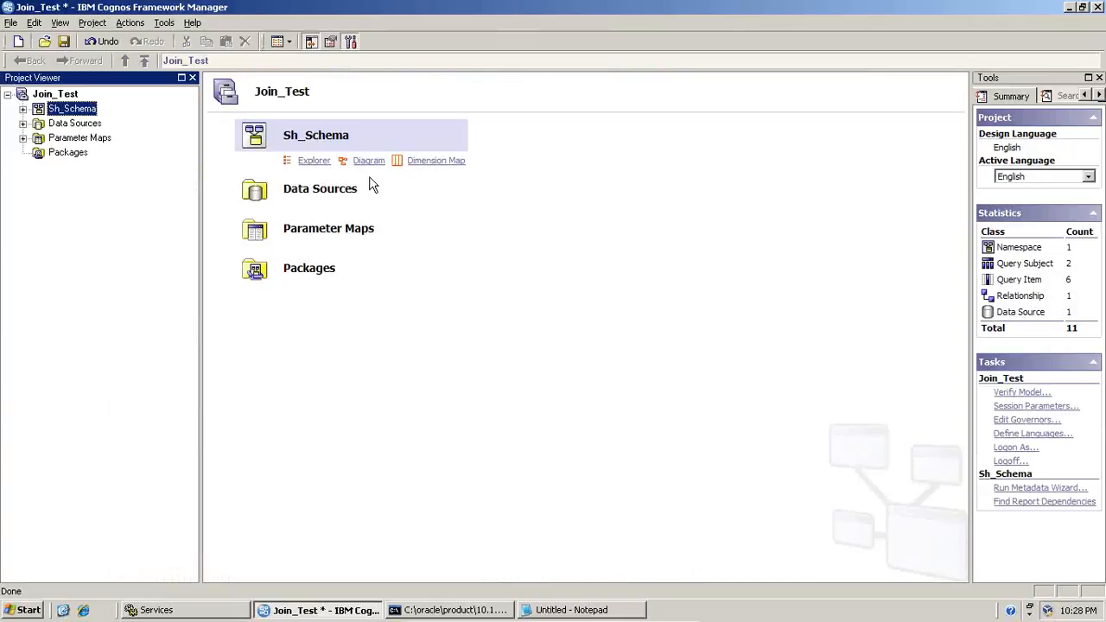
Open the Sh_Schema diagram and space the COUNTRY and STORE query subjects apart so their relationship line is clear
click(369, 172)
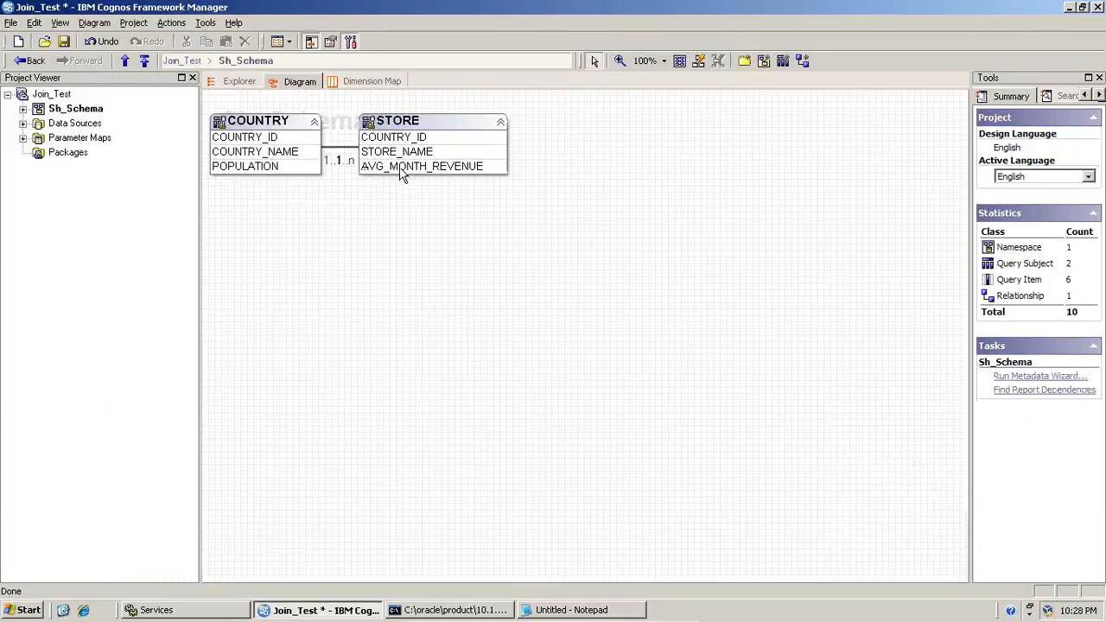
drag(428, 135, 584, 150)
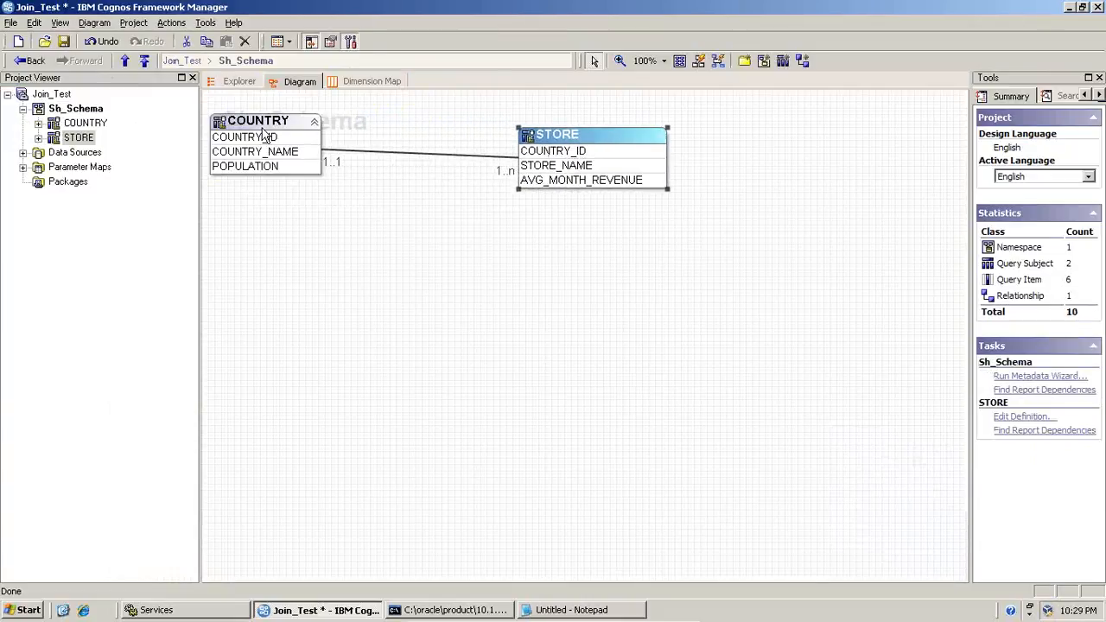
drag(264, 131, 336, 141)
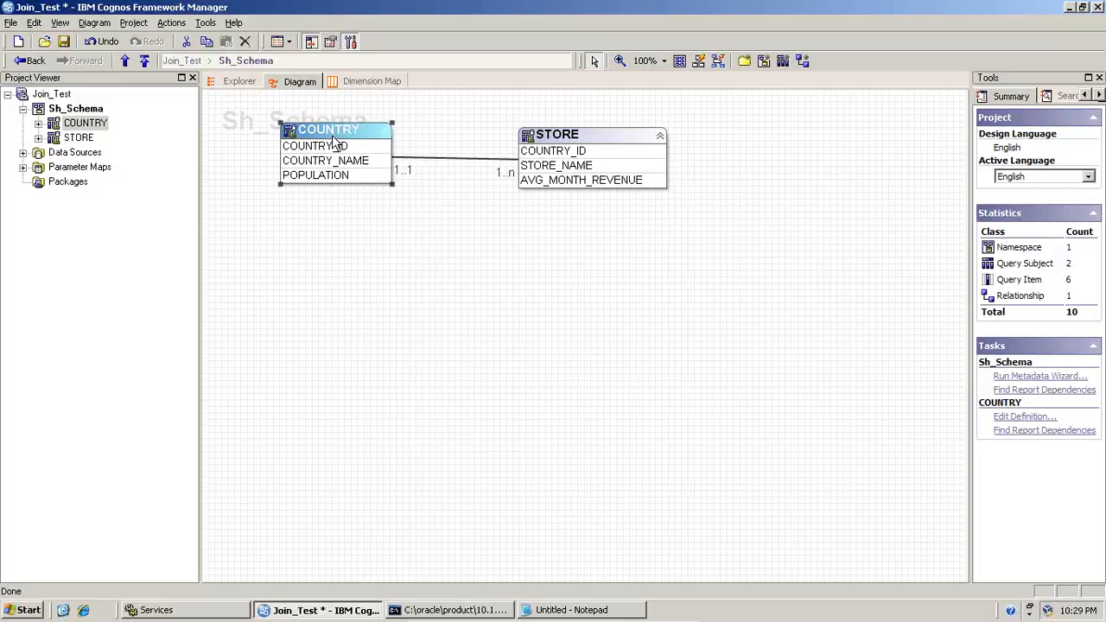
Examine the relationship definition between COUNTRY and STORE, including its cardinalities and join expression, and close it without changes
click(370, 162)
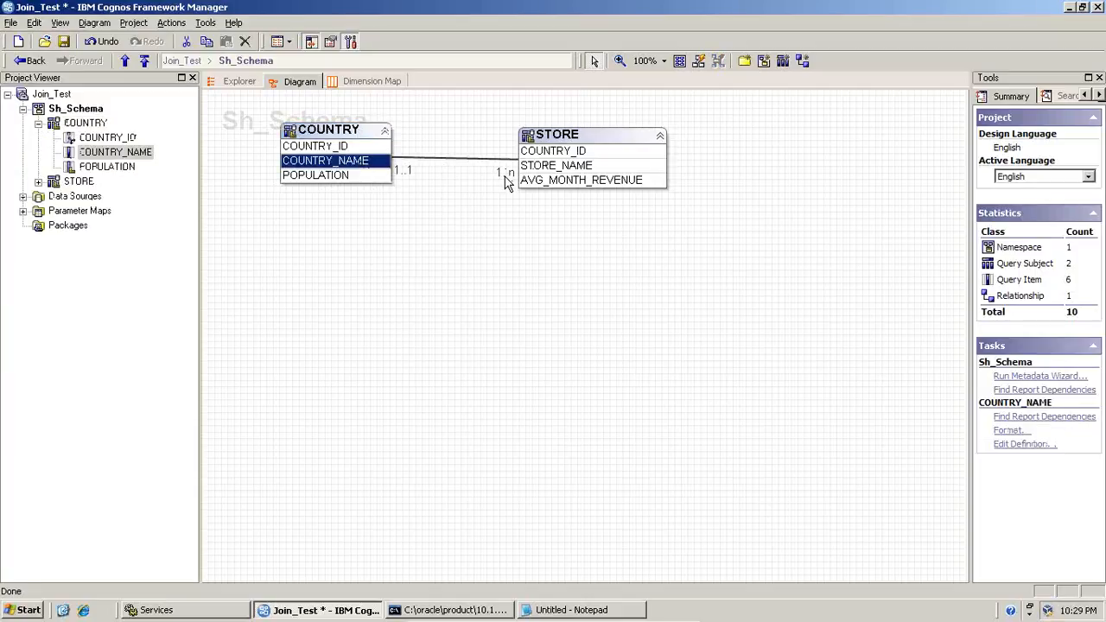
click(578, 166)
click(353, 164)
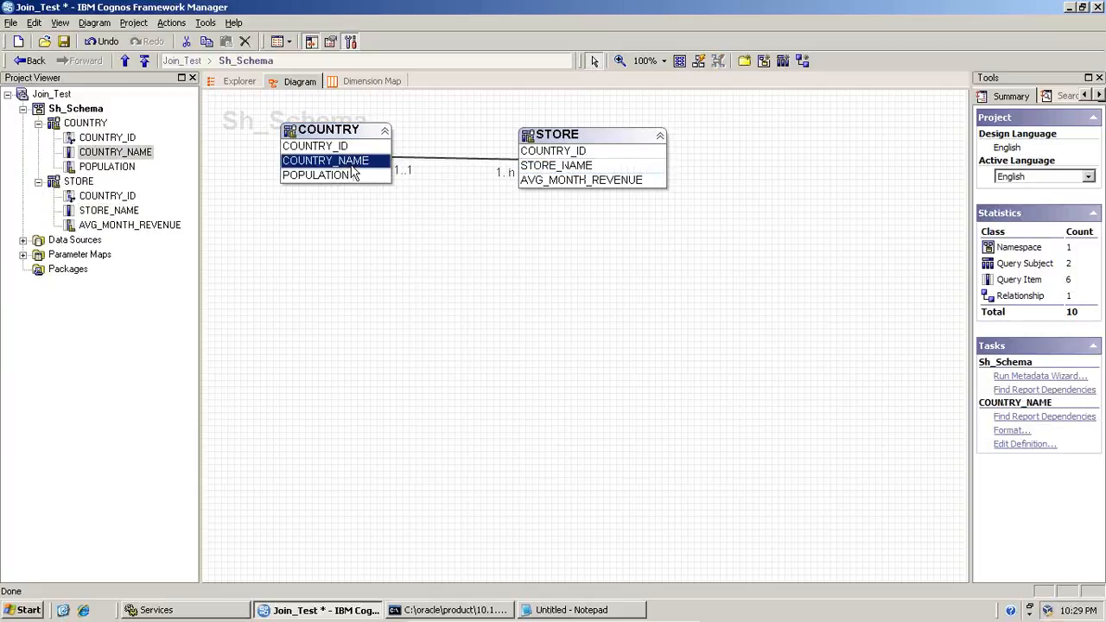
click(554, 167)
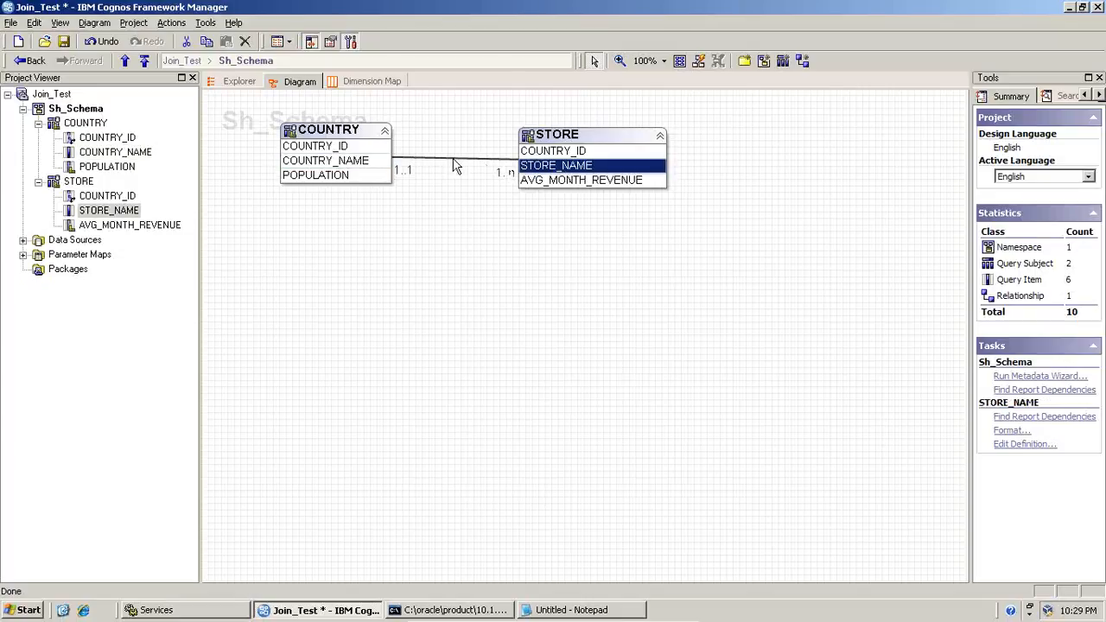
double_click(456, 166)
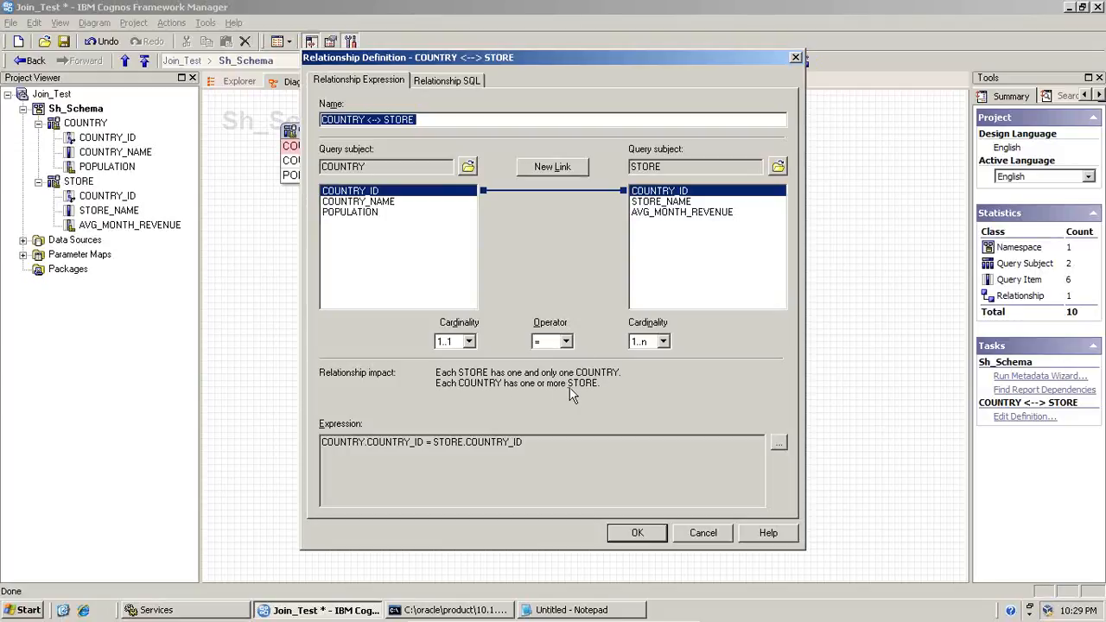
click(702, 534)
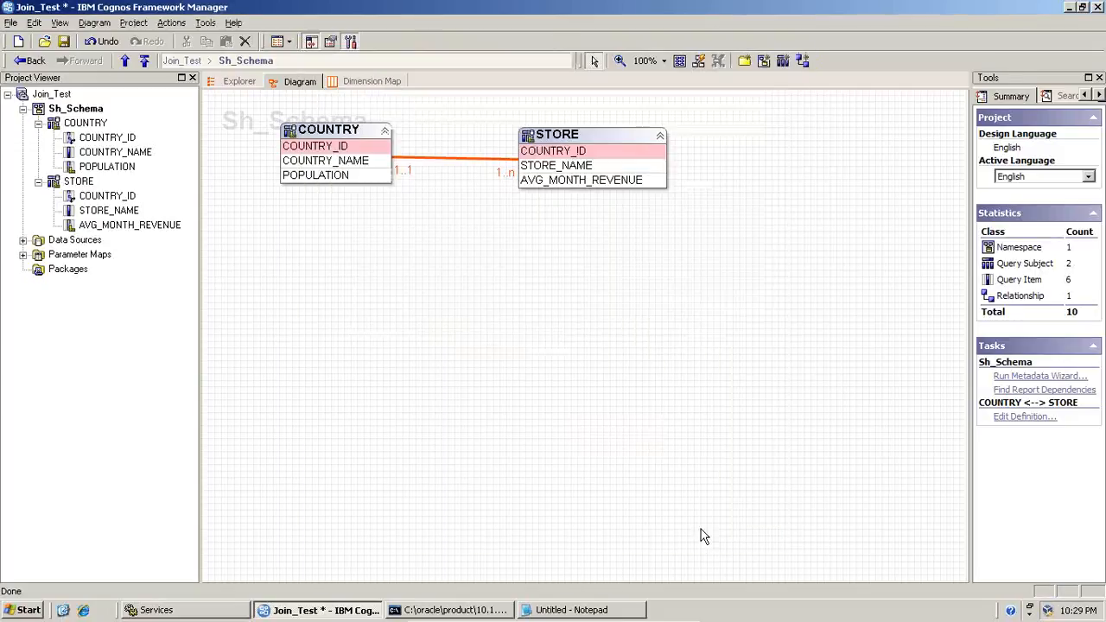
Test COUNTRY_NAME together with STORE_NAME, running the test sample with Auto Sum enabled
click(358, 164)
ctrl+click(531, 171)
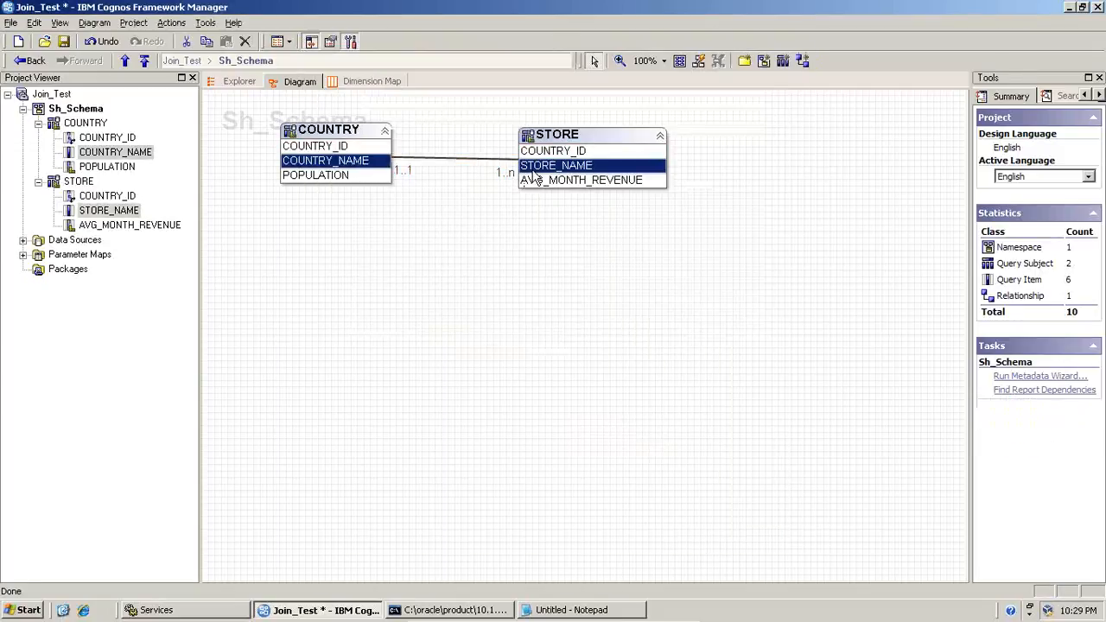
right_click(543, 165)
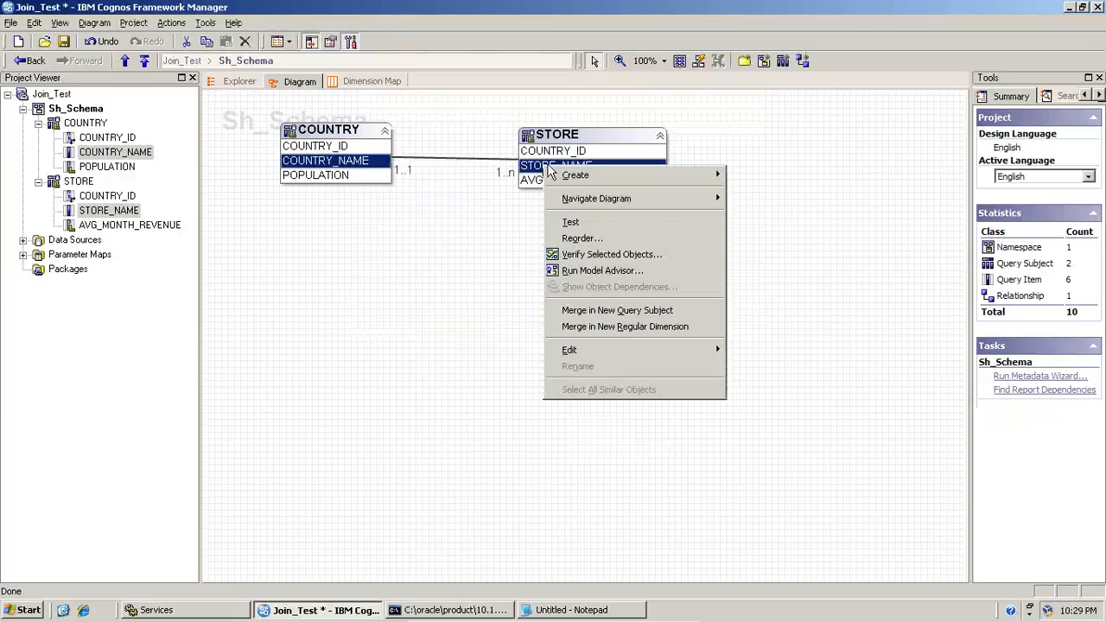
click(573, 223)
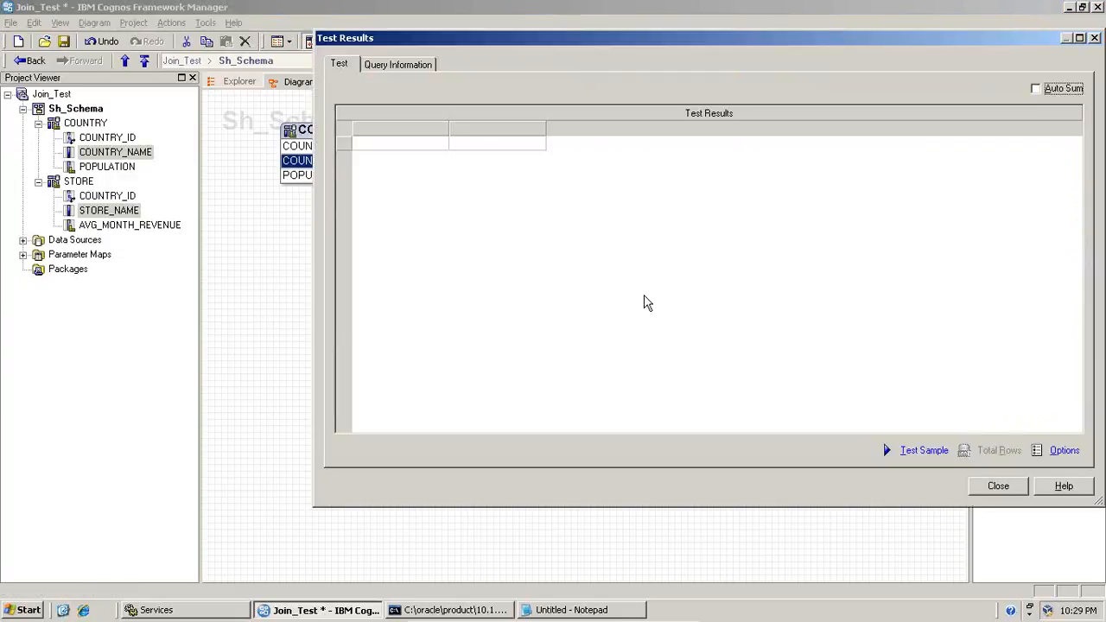
click(1064, 90)
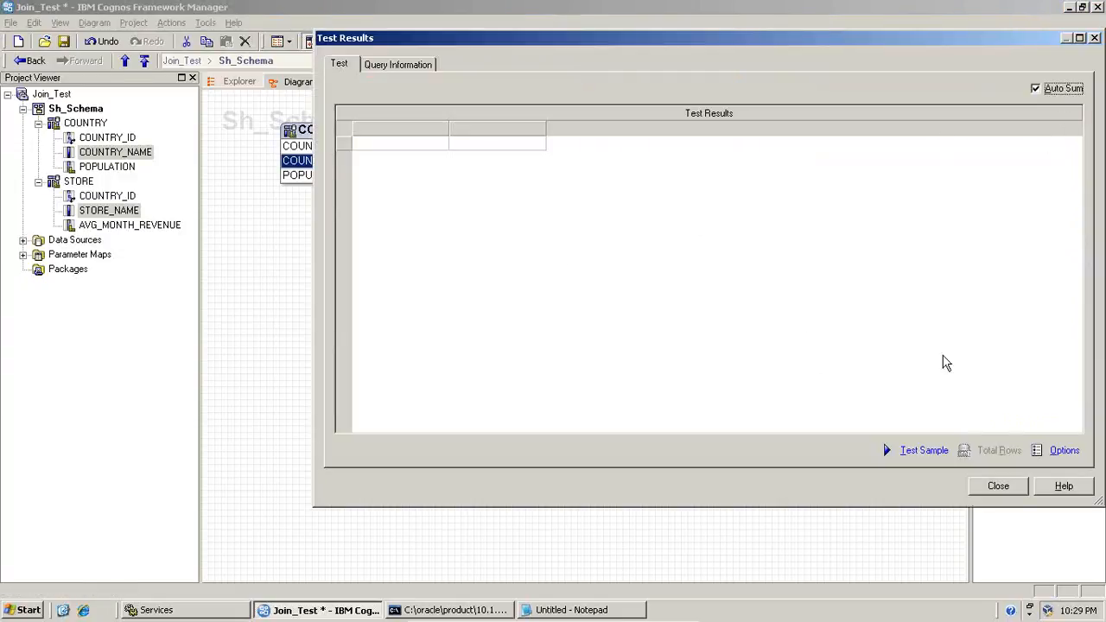
click(924, 450)
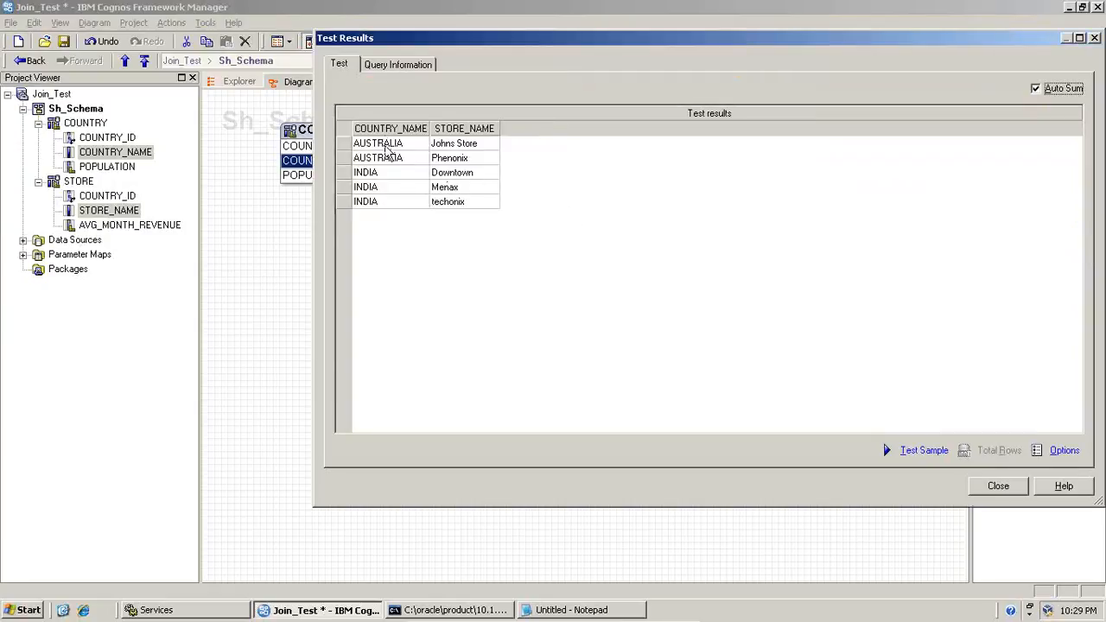
Compare the test results with the country and store table rows in the SQL*Plus window, and return to the results
drag(555, 43, 356, 0)
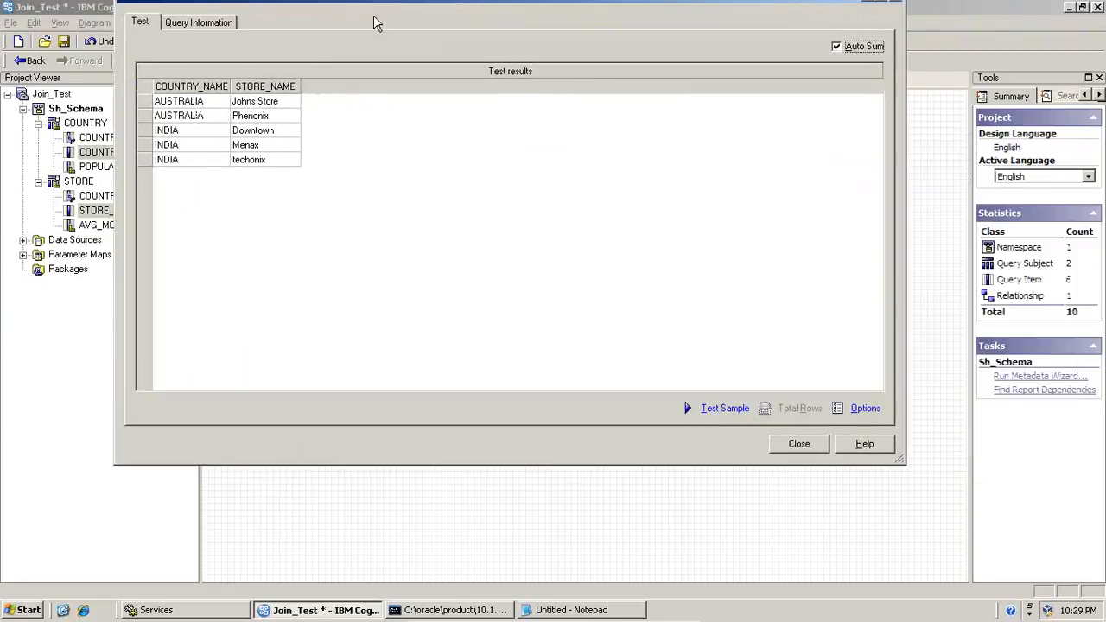
click(451, 610)
drag(323, 31, 578, 167)
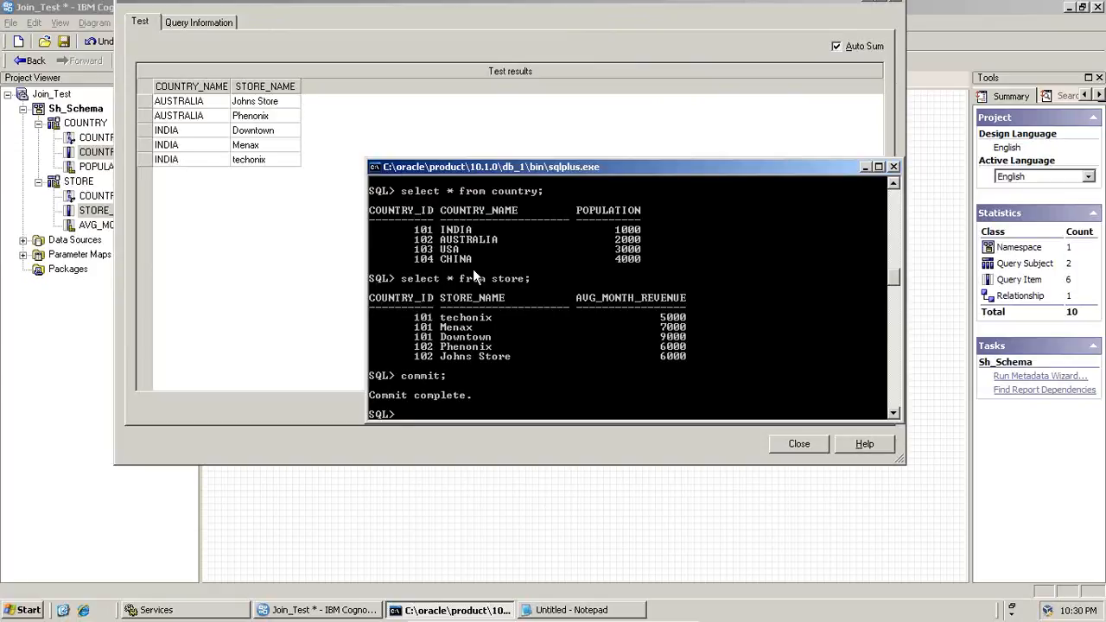
click(327, 26)
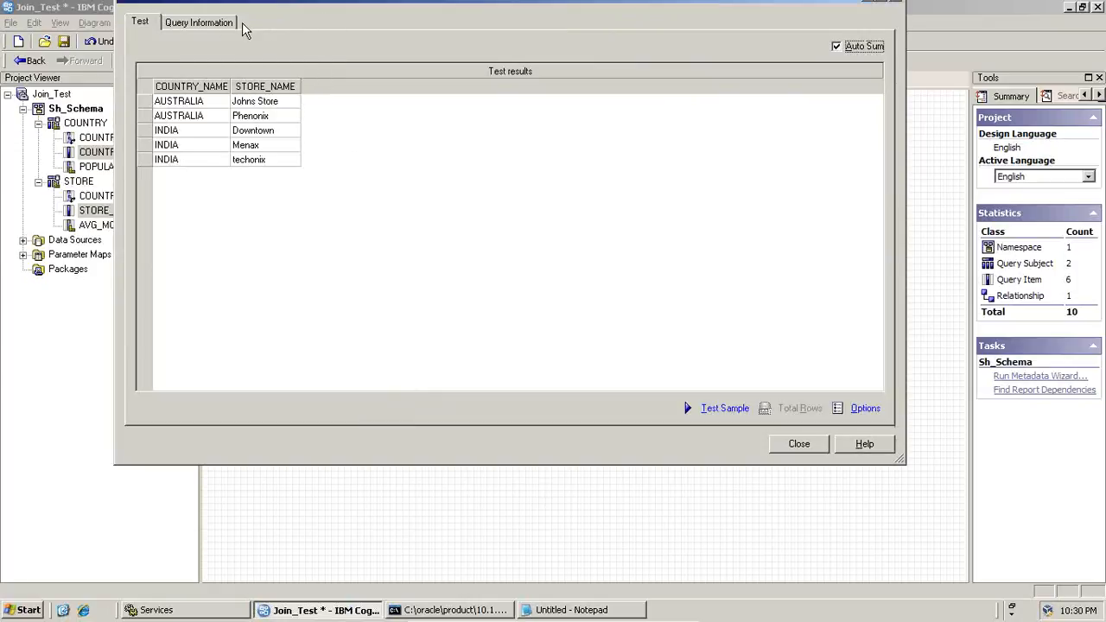
Show the query information of the test and copy the complete Native SQL statement
click(218, 28)
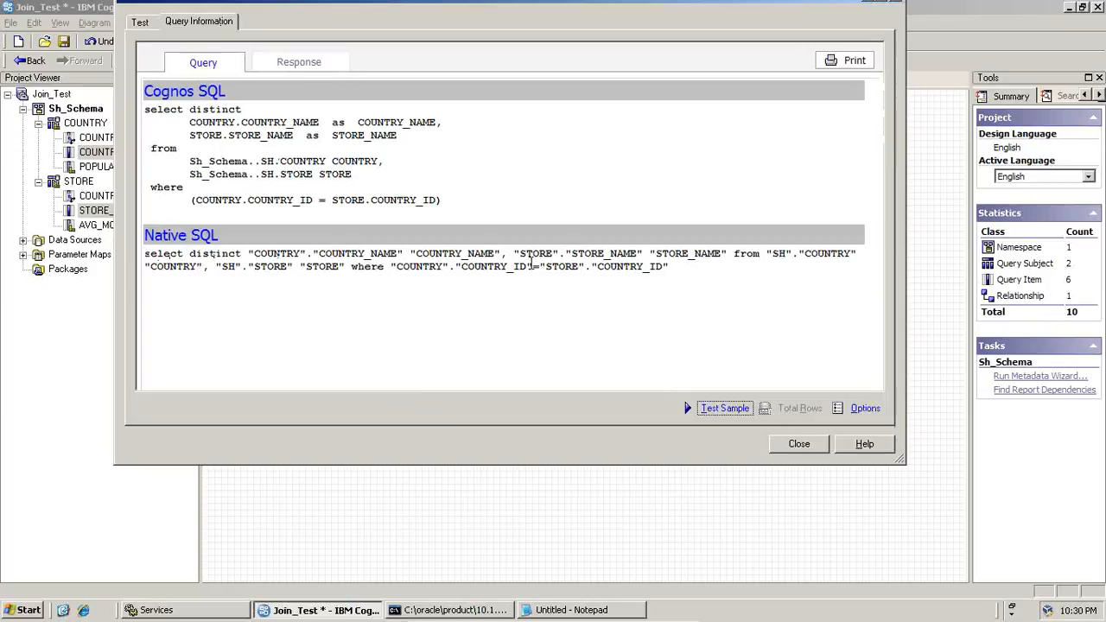
drag(532, 265, 539, 266)
drag(670, 268, 144, 252)
click(160, 258)
drag(147, 252, 689, 272)
right_click(602, 270)
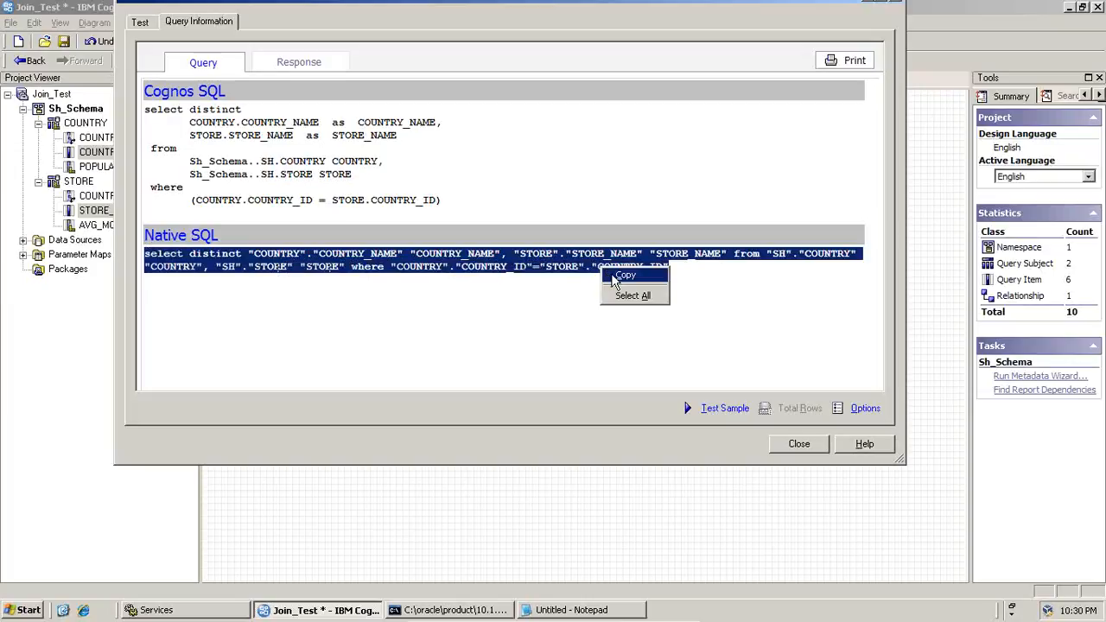
click(618, 276)
Switch to SQL*Plus, paste the copied select distinct statement, end it with a semicolon and run it
click(463, 612)
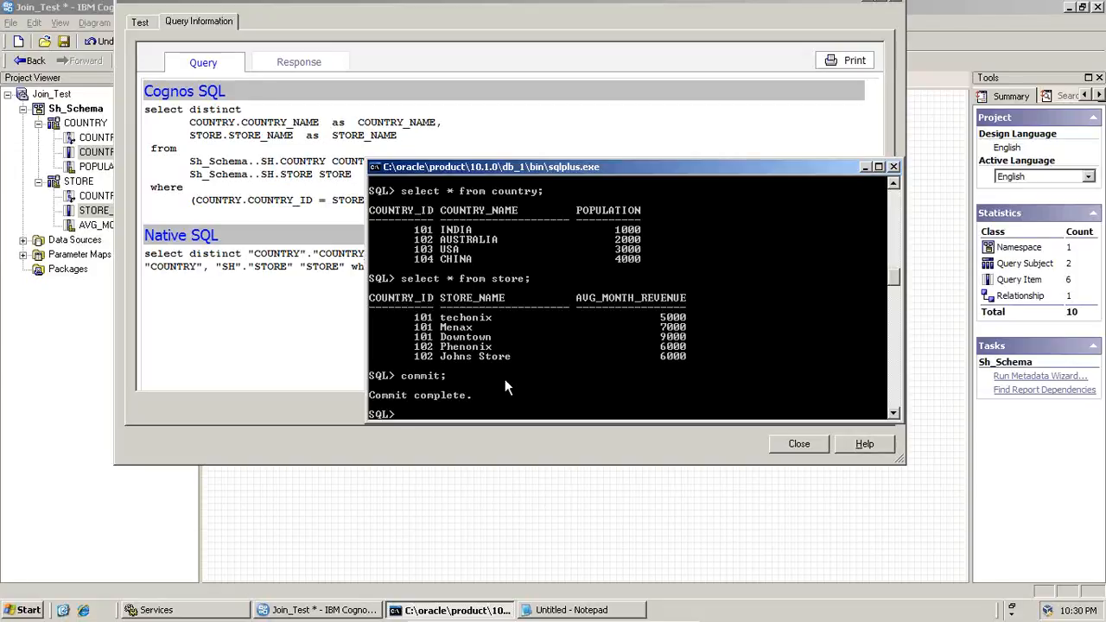
click(376, 175)
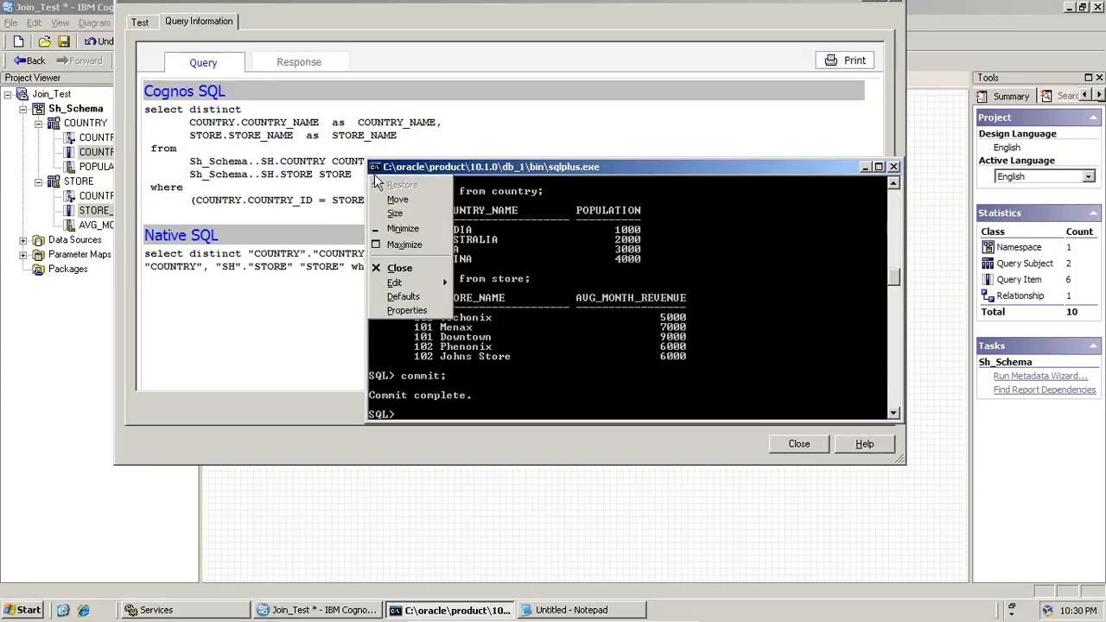
mouse_move(406, 284)
click(474, 310)
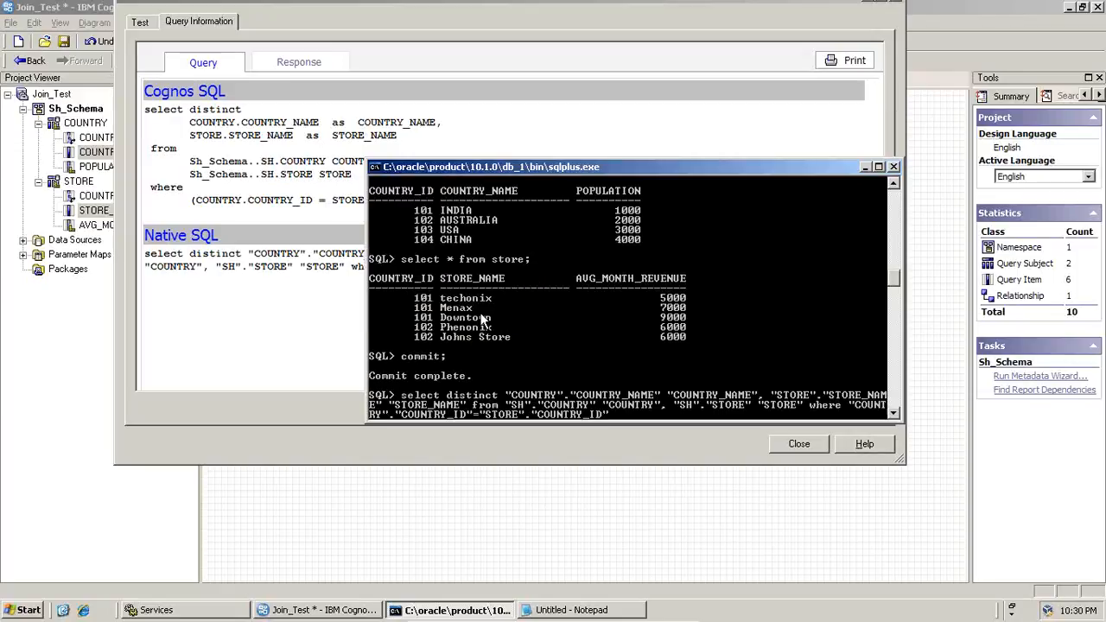
key(Return)
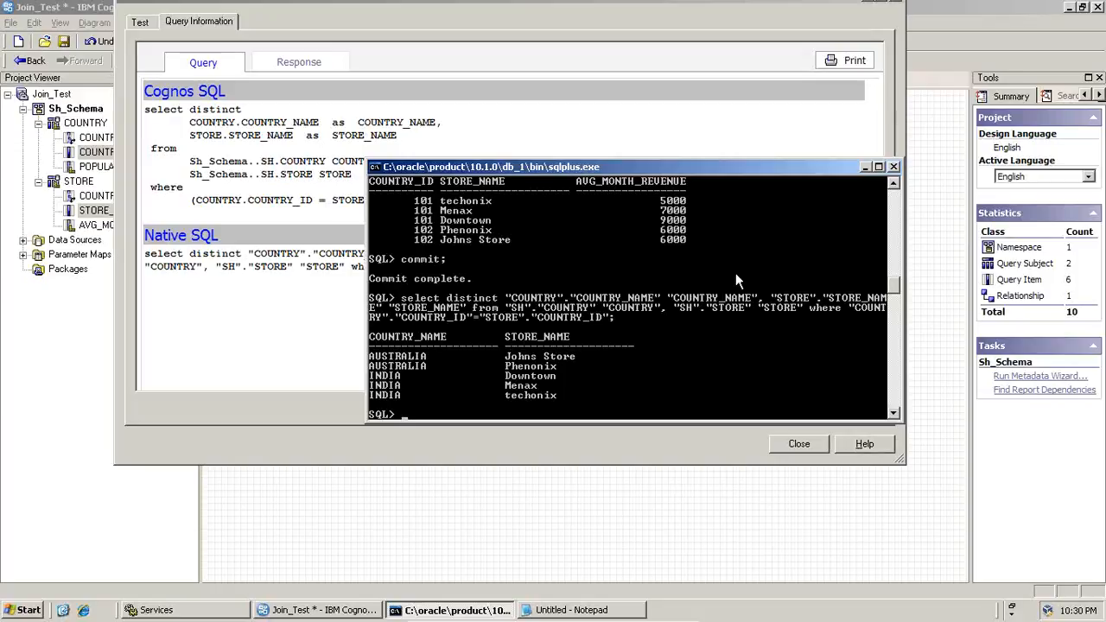
Check the query against the country and store rows listed above it, and close the Test Results window in Framework Manager
scroll(895, 188, up, 4)
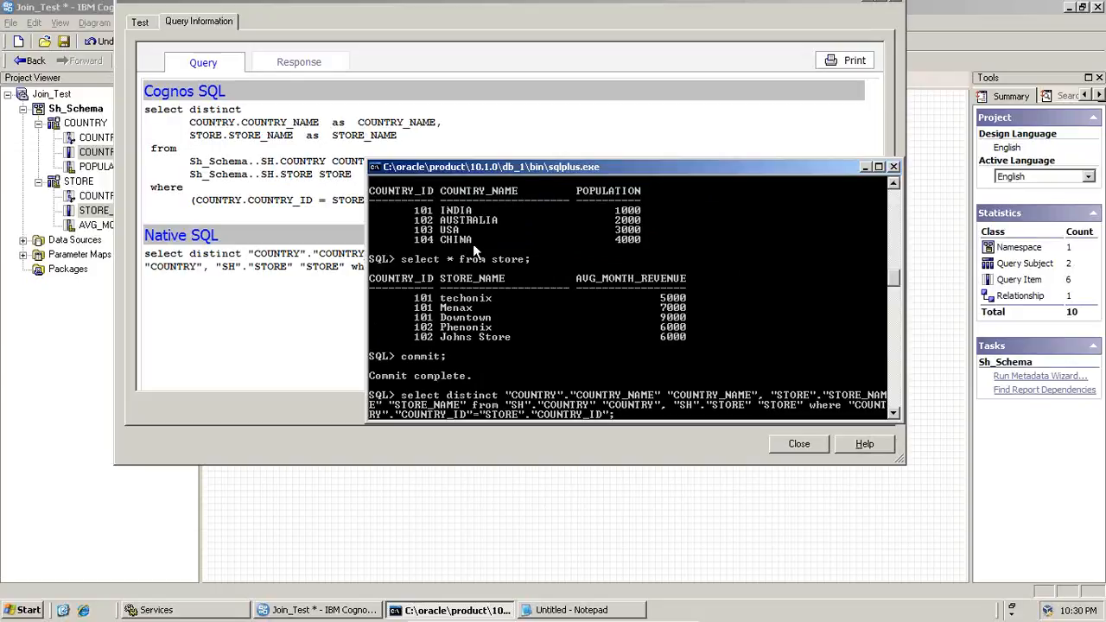
click(328, 309)
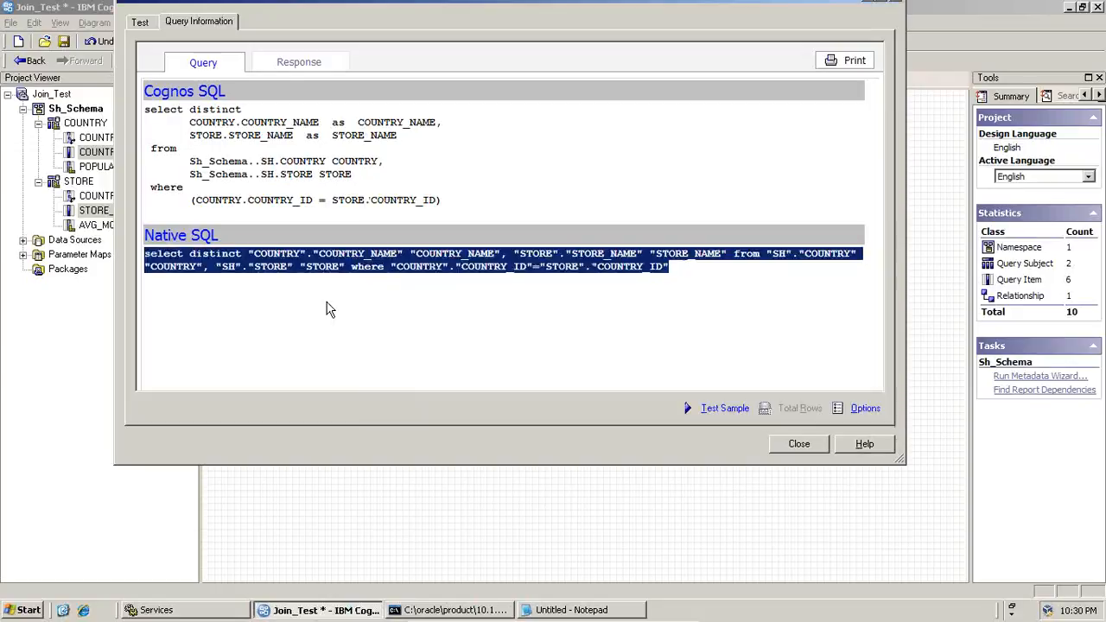
click(799, 444)
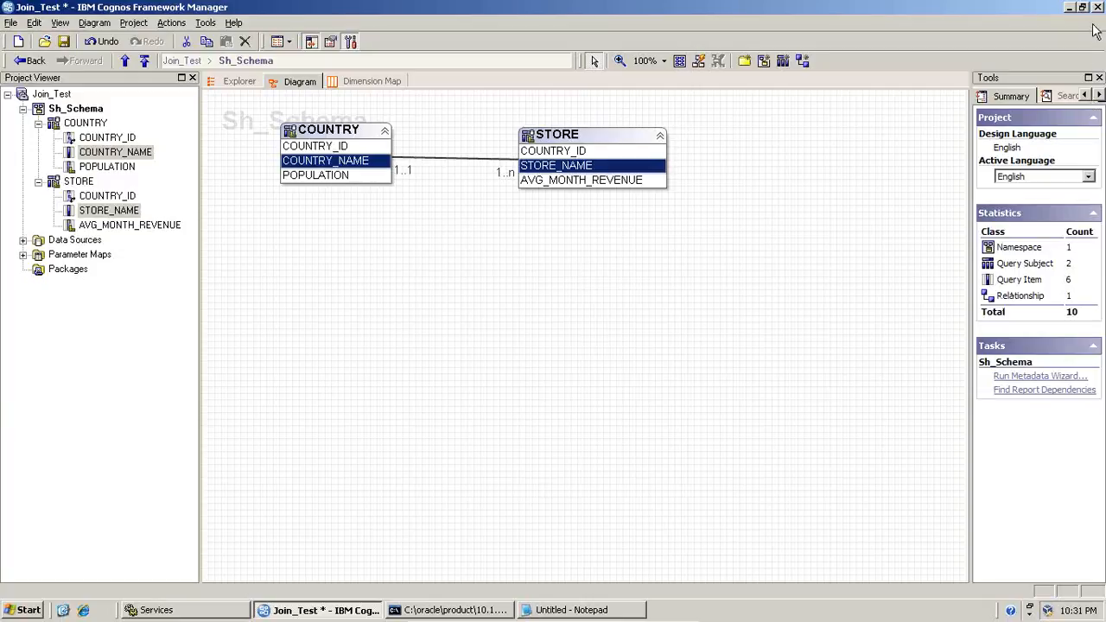
Switch to Notepad, paste the copied left outer and inner join cardinality notes, and put the Inner (Equi) Join note on its own line
key(alt+Tab)
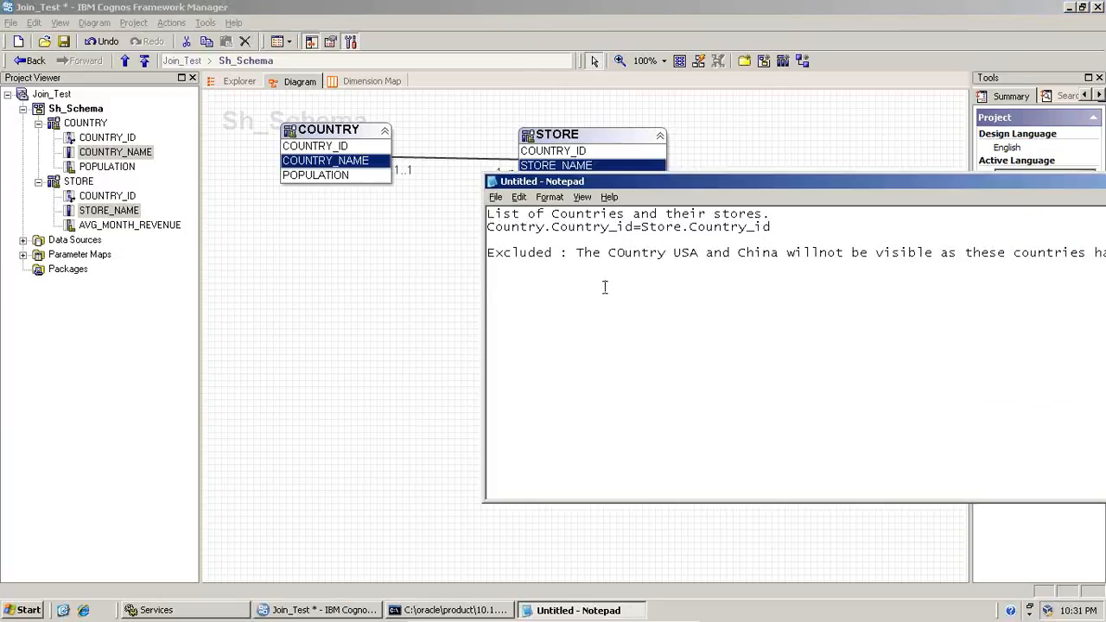
key(ctrl+v)
drag(663, 185, 335, 141)
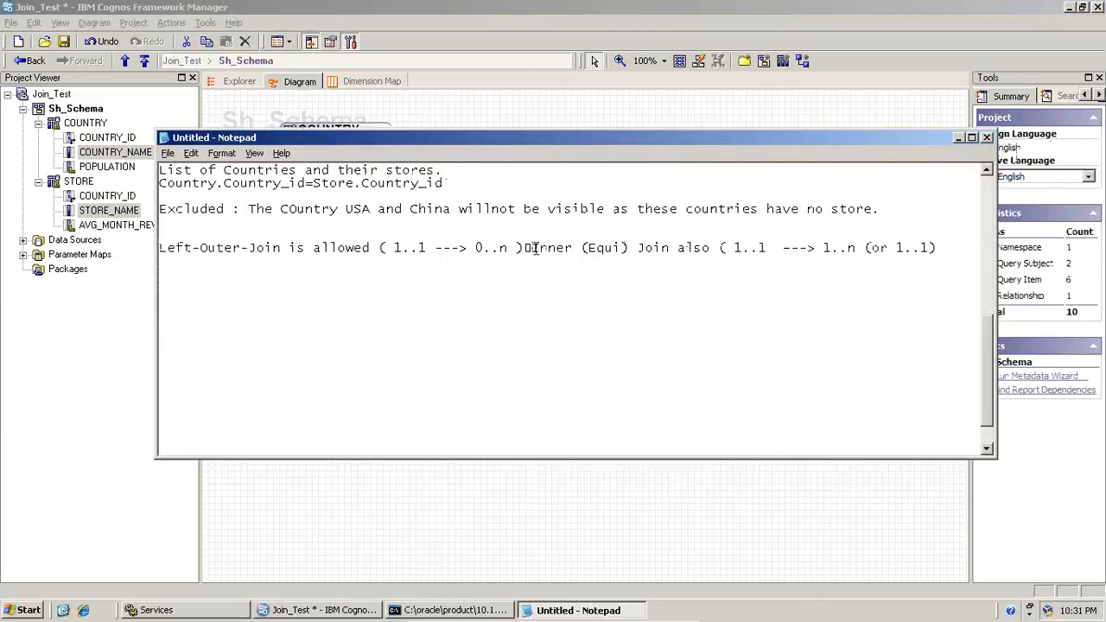
click(525, 248)
key(Return)
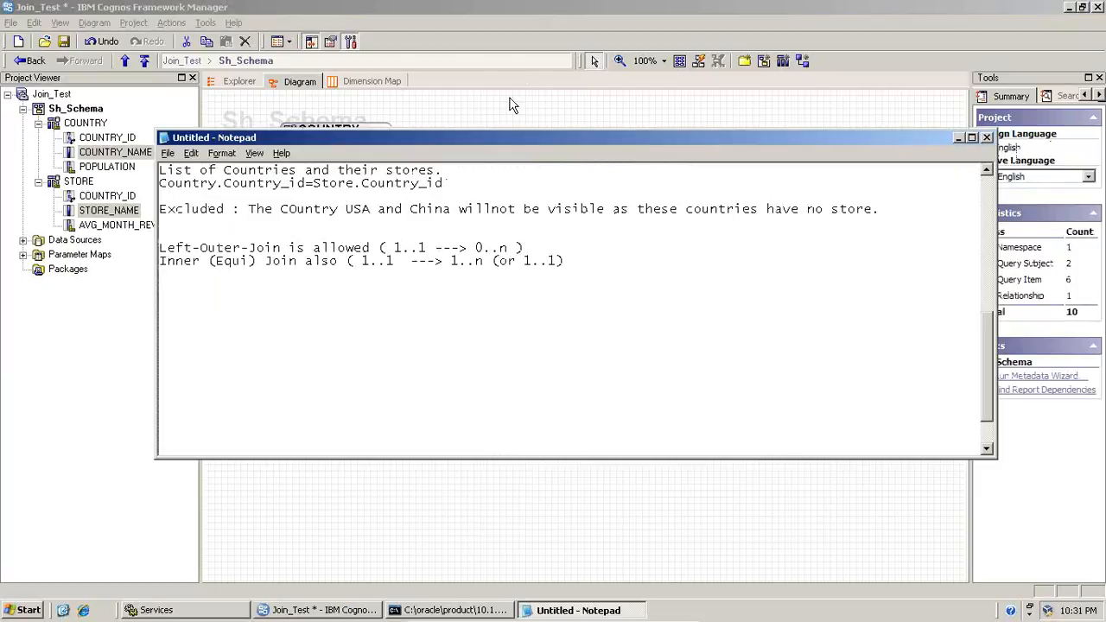
Point out the 1..1 and 0..n cardinalities in the Left-Outer-Join note
drag(512, 248, 472, 248)
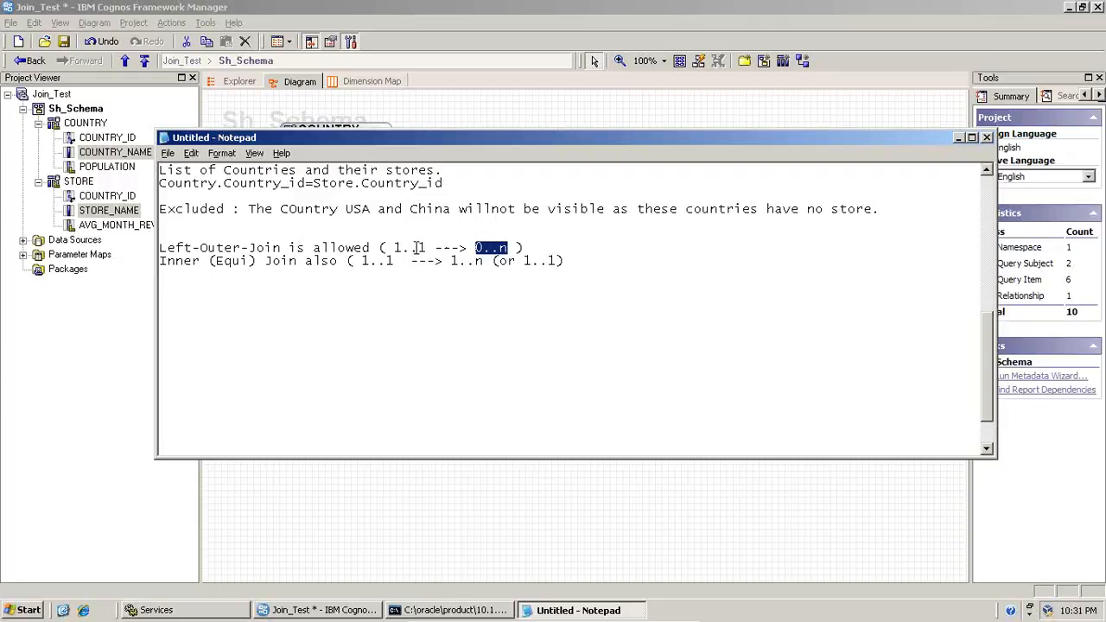
drag(396, 248, 422, 248)
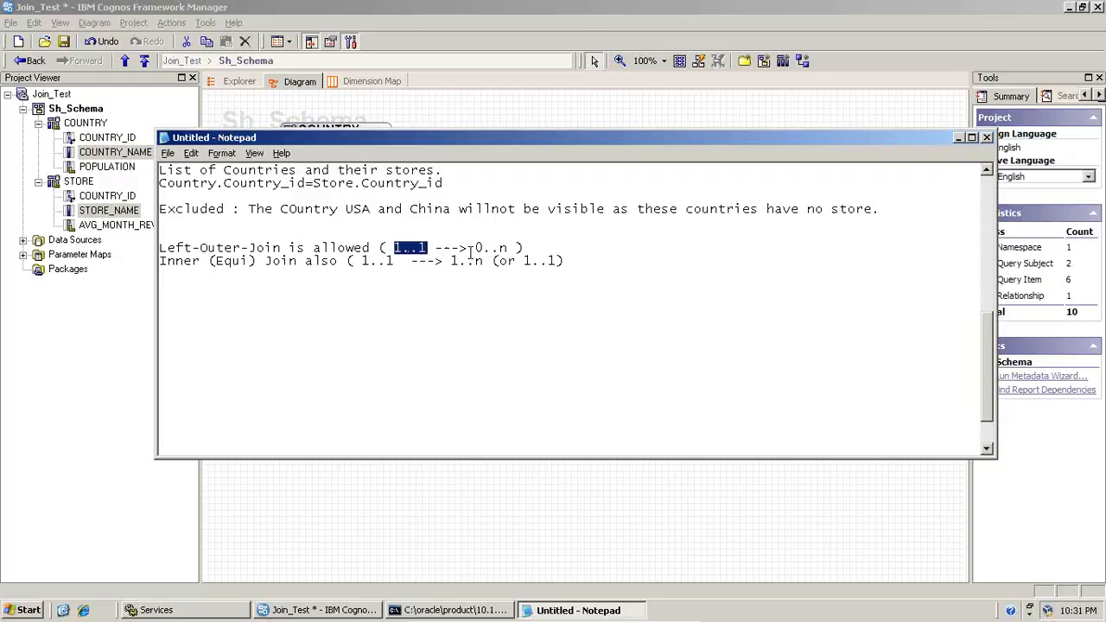
drag(476, 248, 508, 249)
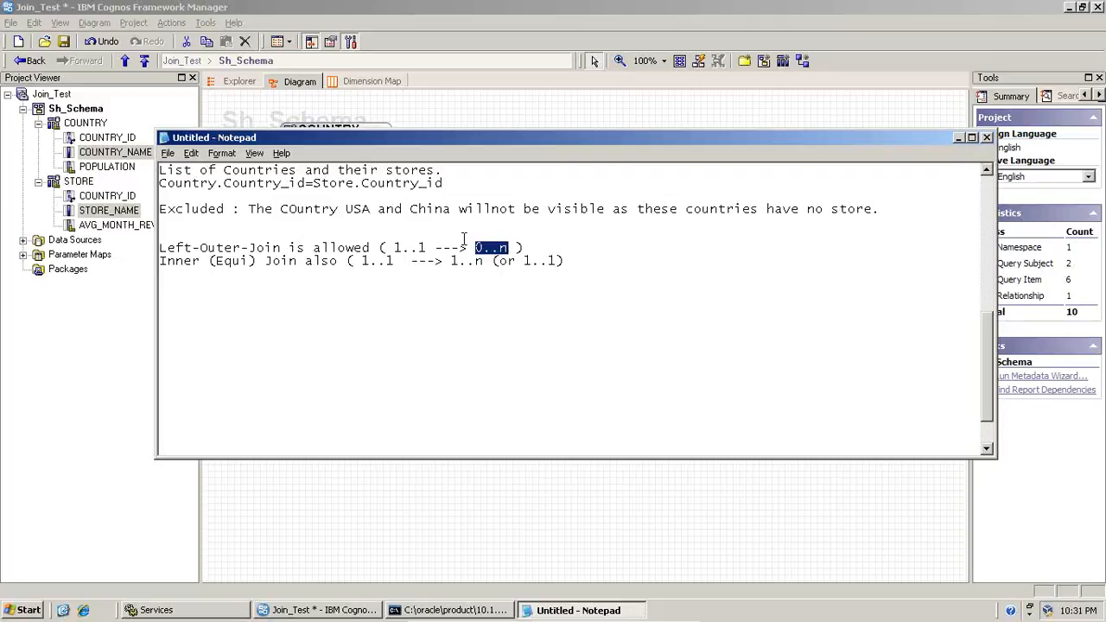
Back in Framework Manager, set the STORE cardinality of the COUNTRY <--> STORE relationship to 0..n and accept the definition
click(617, 7)
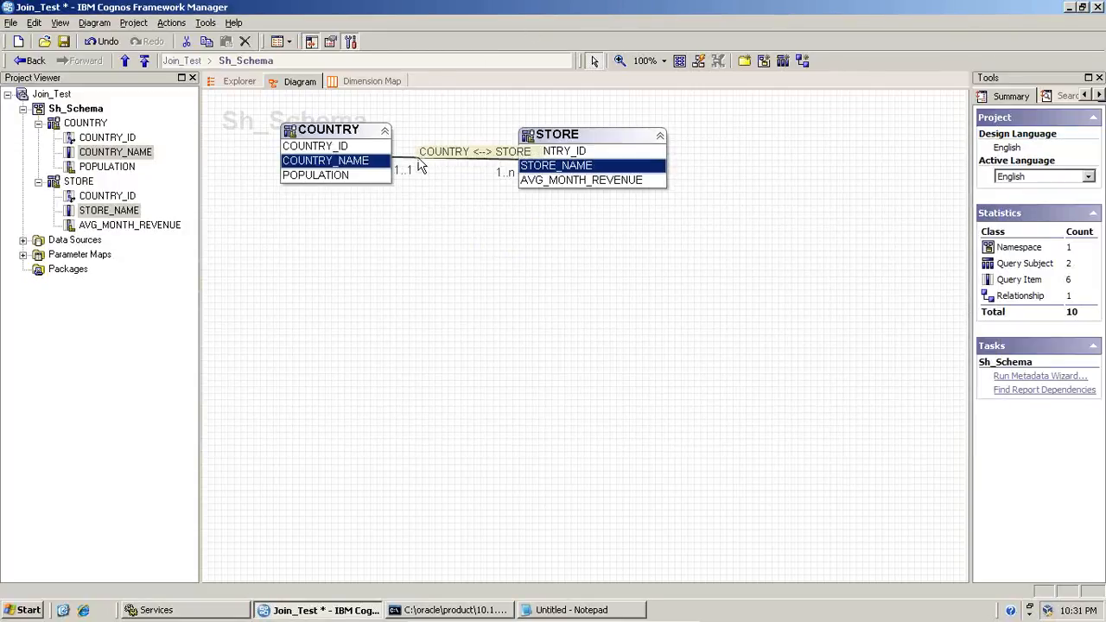
double_click(421, 166)
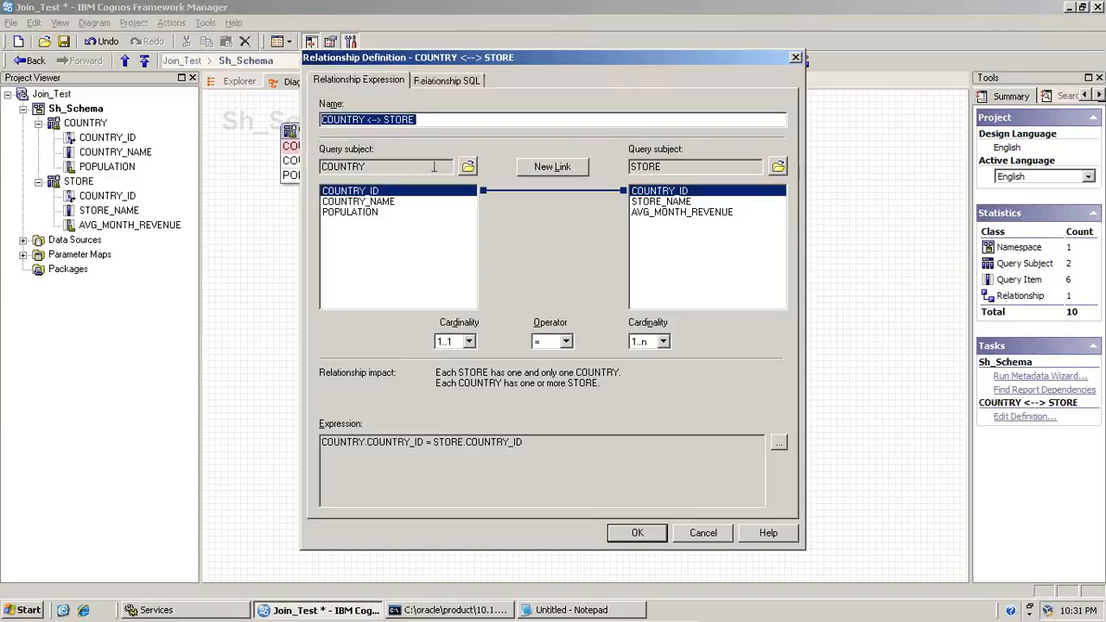
click(657, 342)
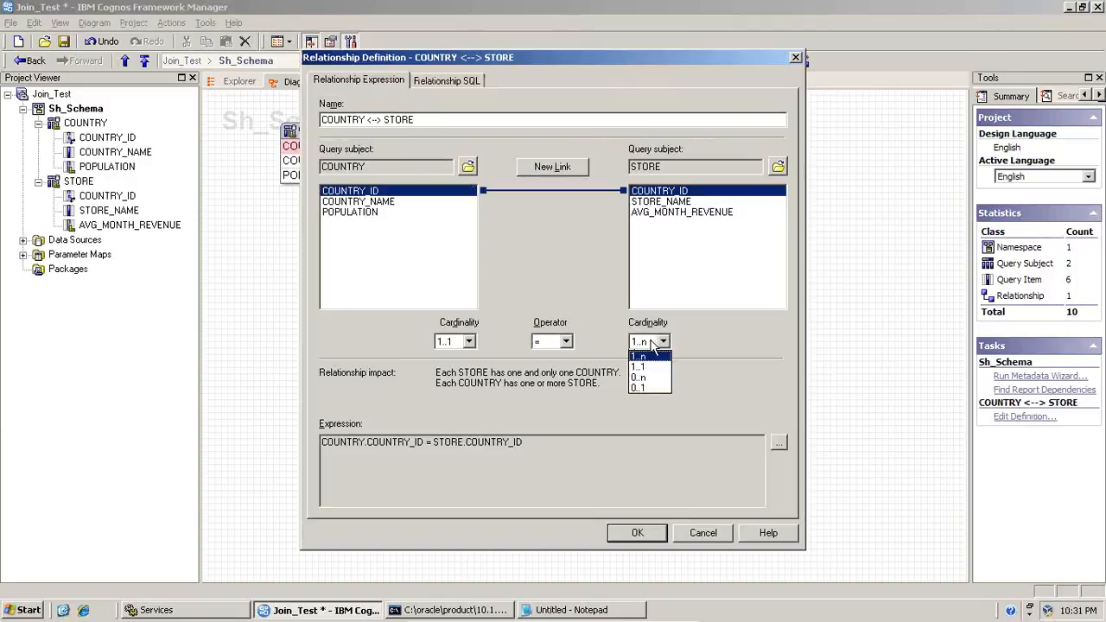
click(653, 384)
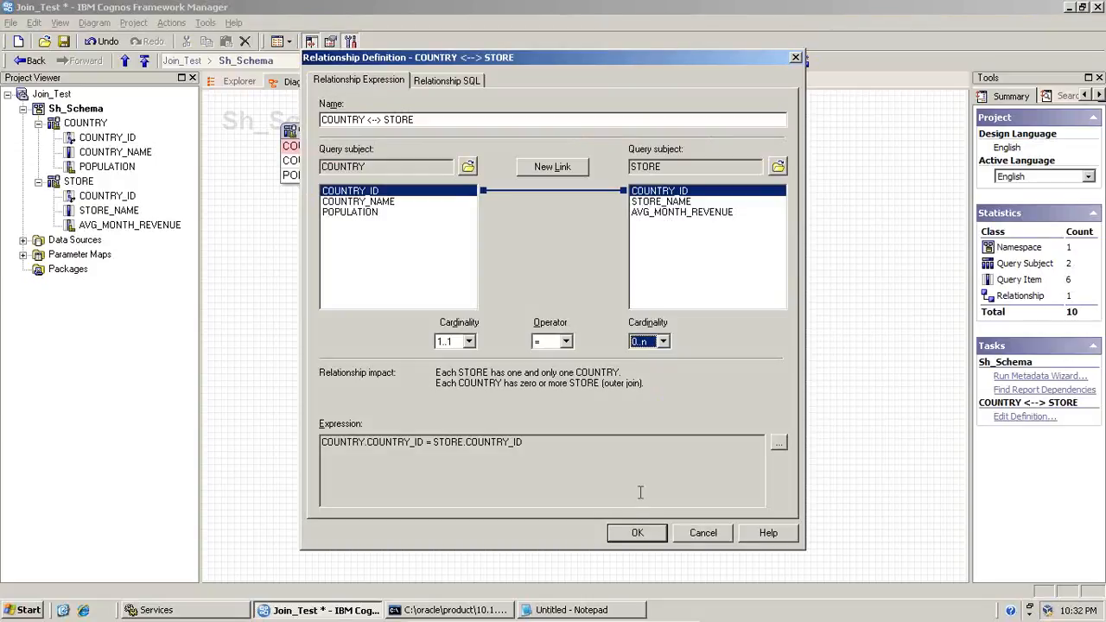
click(635, 533)
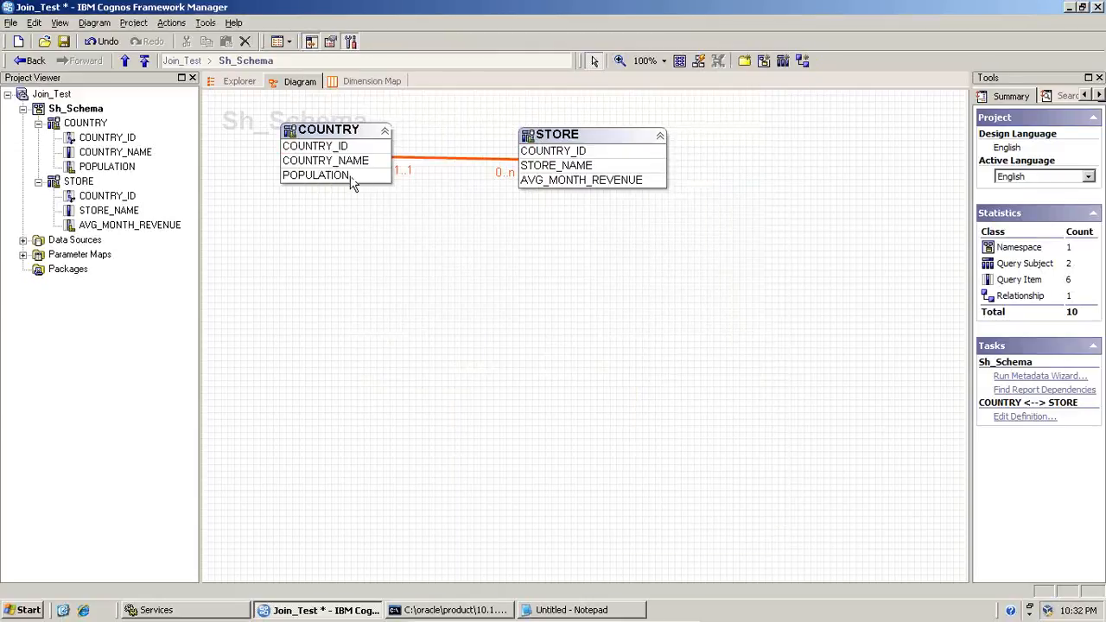
Test COUNTRY_NAME and STORE_NAME together and run the test sample
click(349, 164)
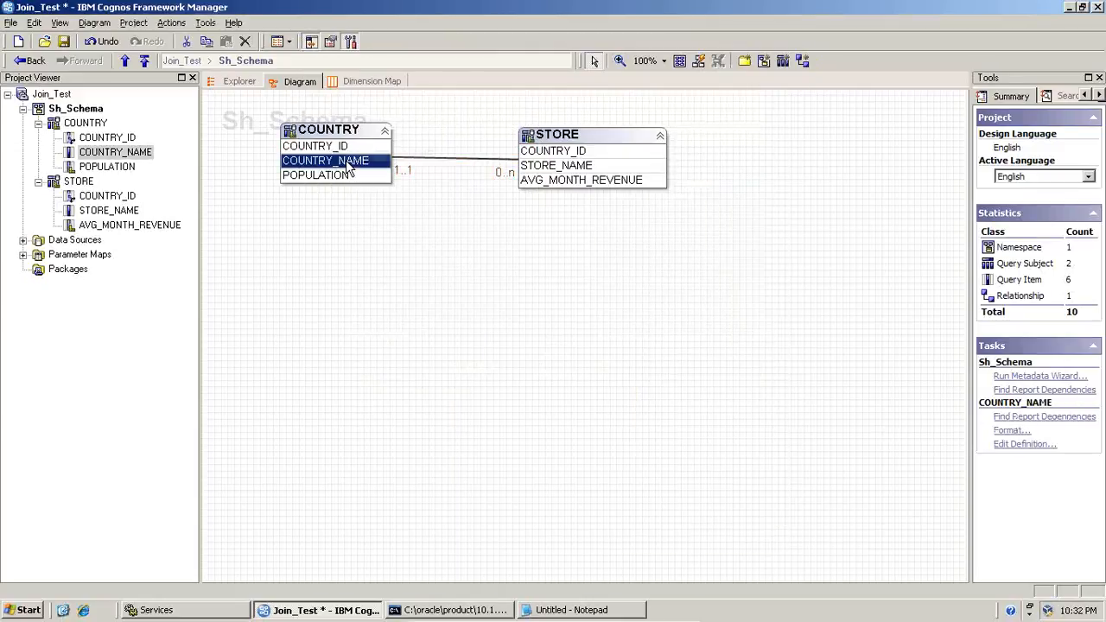
ctrl+click(538, 169)
right_click(538, 176)
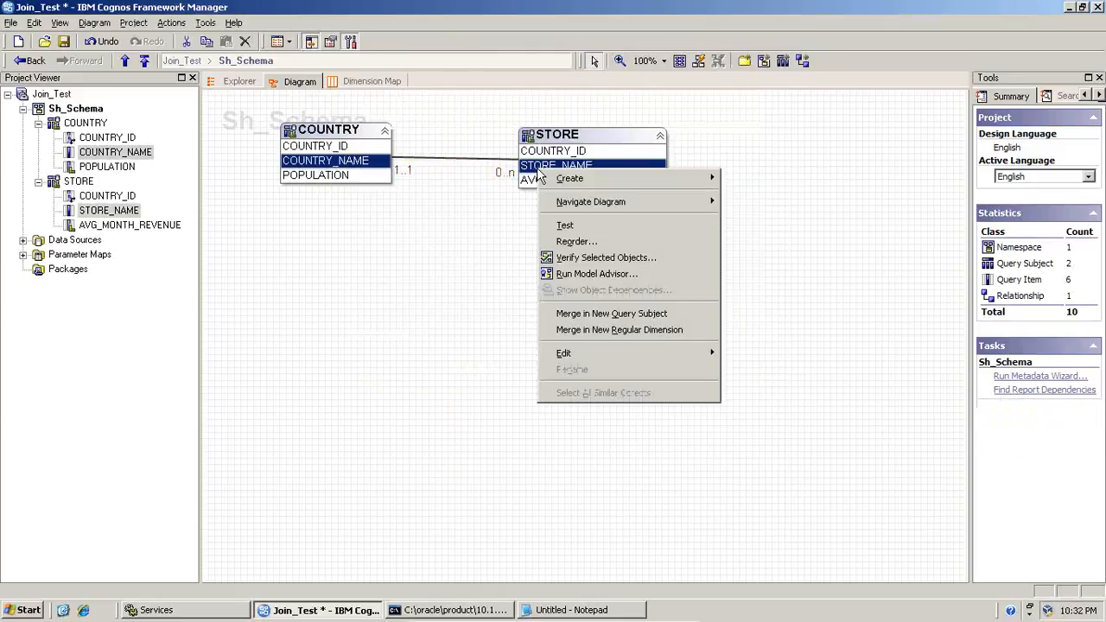
click(573, 227)
click(713, 422)
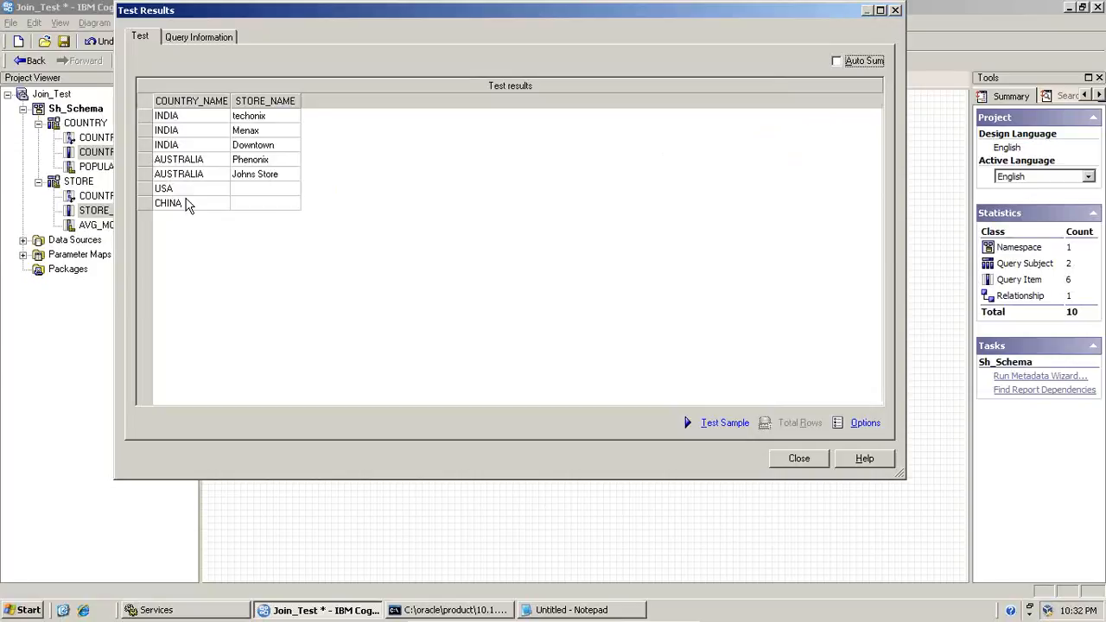
Open Paint and paste the captured image of the Test Results window into a new picture
click(21, 611)
click(100, 444)
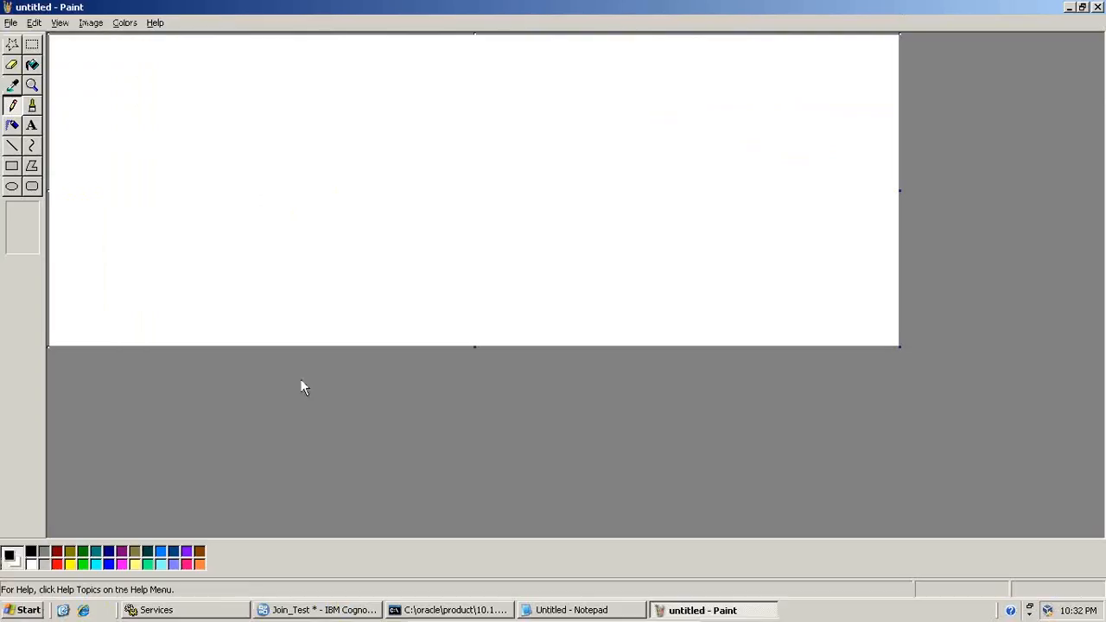
key(ctrl+v)
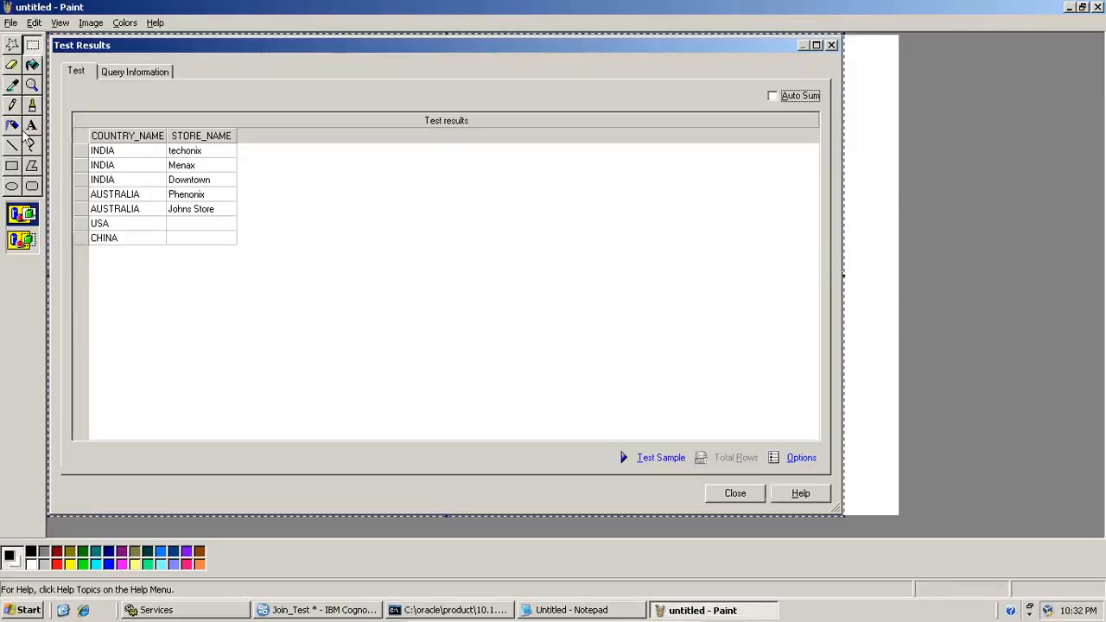
Draw a red rectangle around the USA and CHINA rows of the pasted test results
click(12, 166)
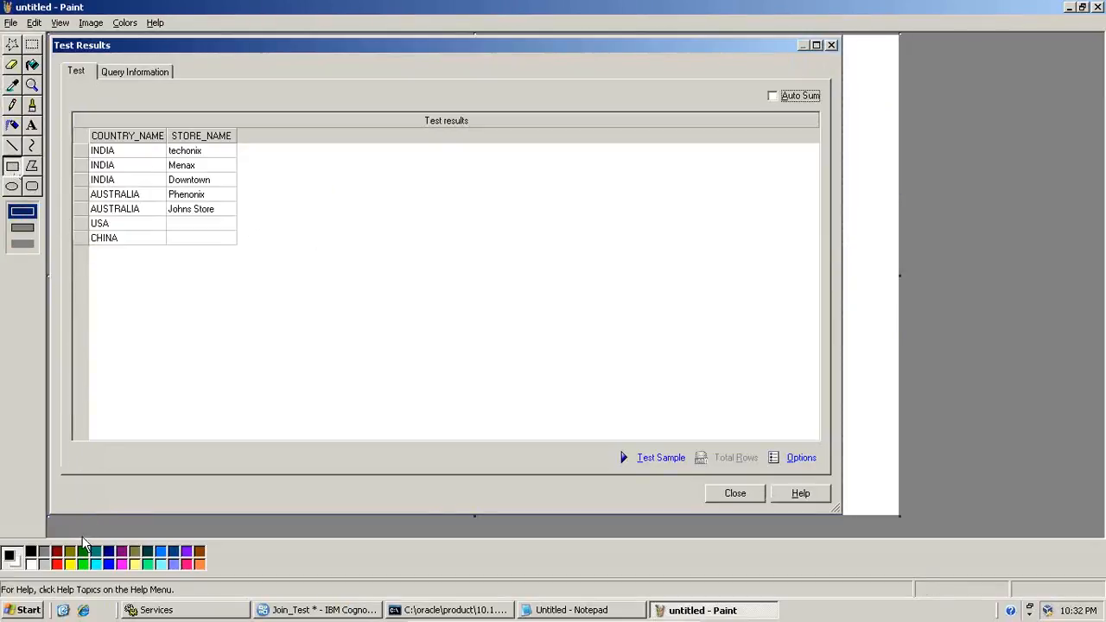
click(59, 564)
mouse_move(84, 220)
mouse_down()
mouse_move(139, 253)
mouse_move(172, 253)
mouse_up()
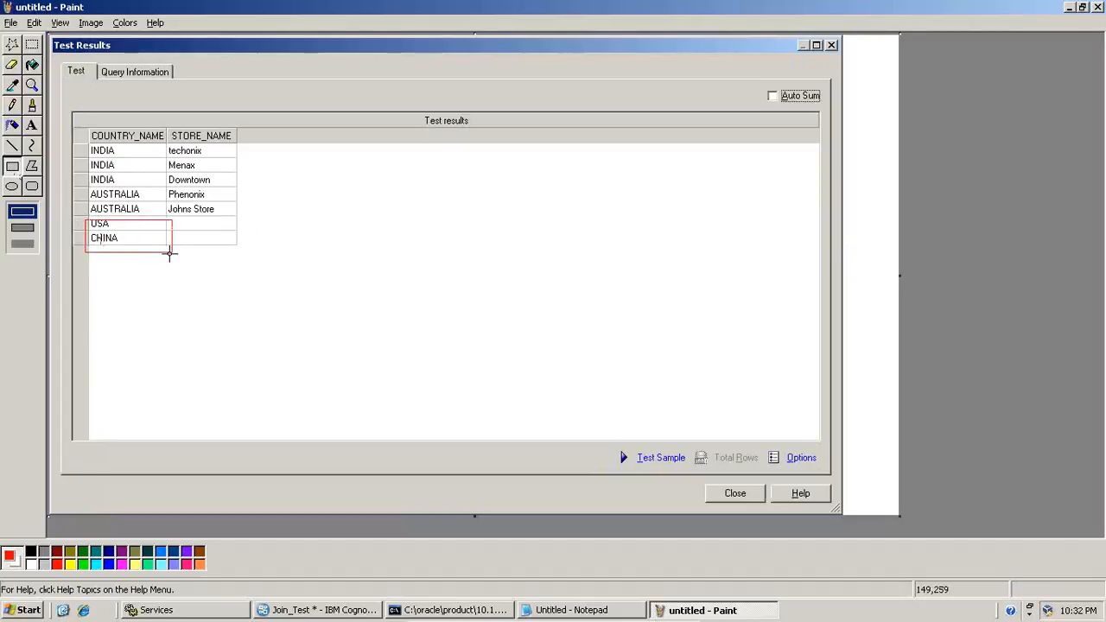
key(ctrl+z)
drag(89, 220, 239, 249)
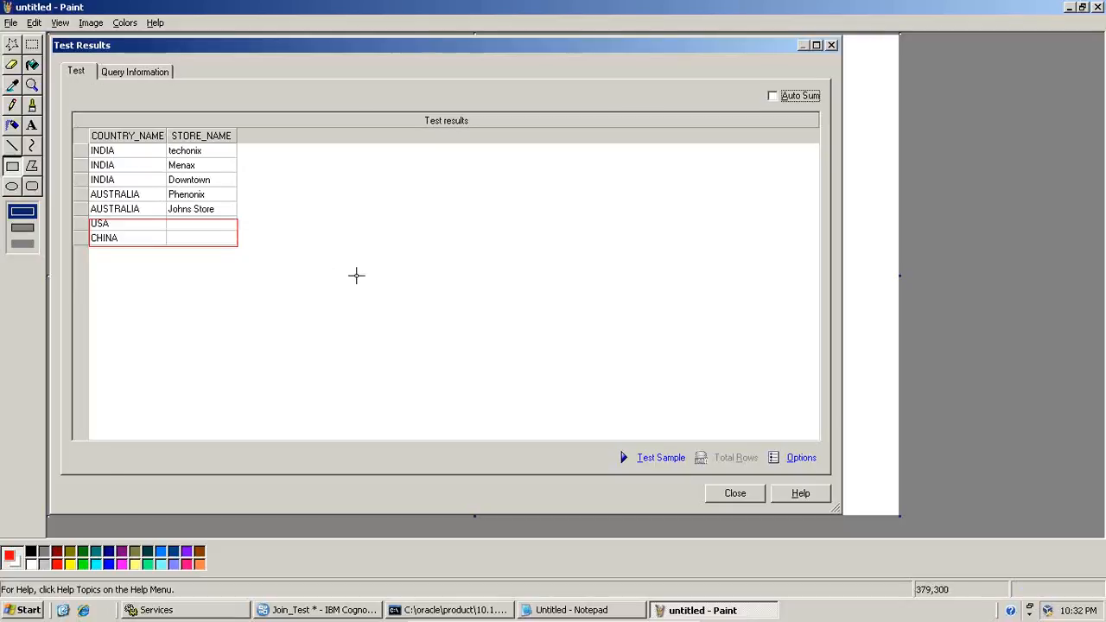
Return to Framework Manager, show the query information of the test and select the complete Native SQL statement
key(alt+Tab)
click(214, 39)
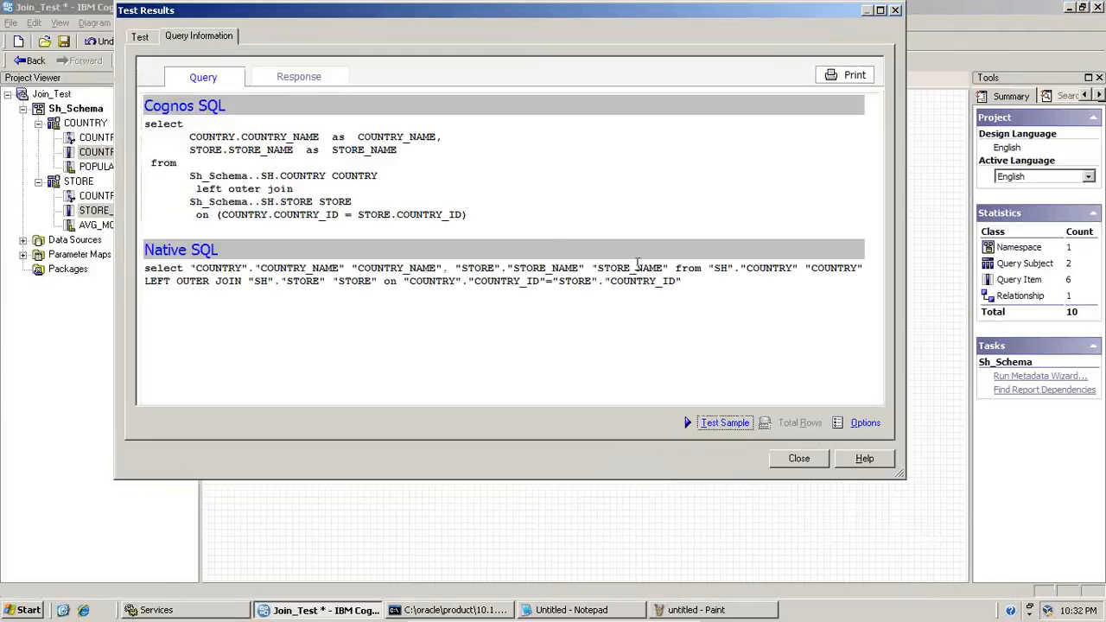
drag(682, 281, 145, 270)
key(ctrl+c)
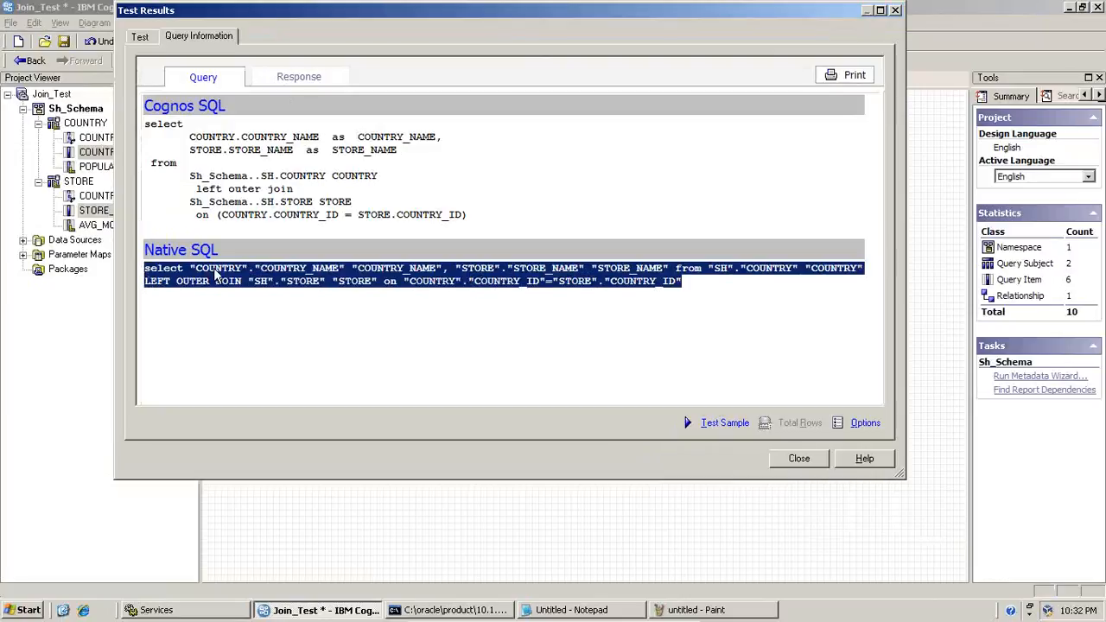
Add a text box about 456 x 299 pixels below the results table in the Paint picture
click(662, 610)
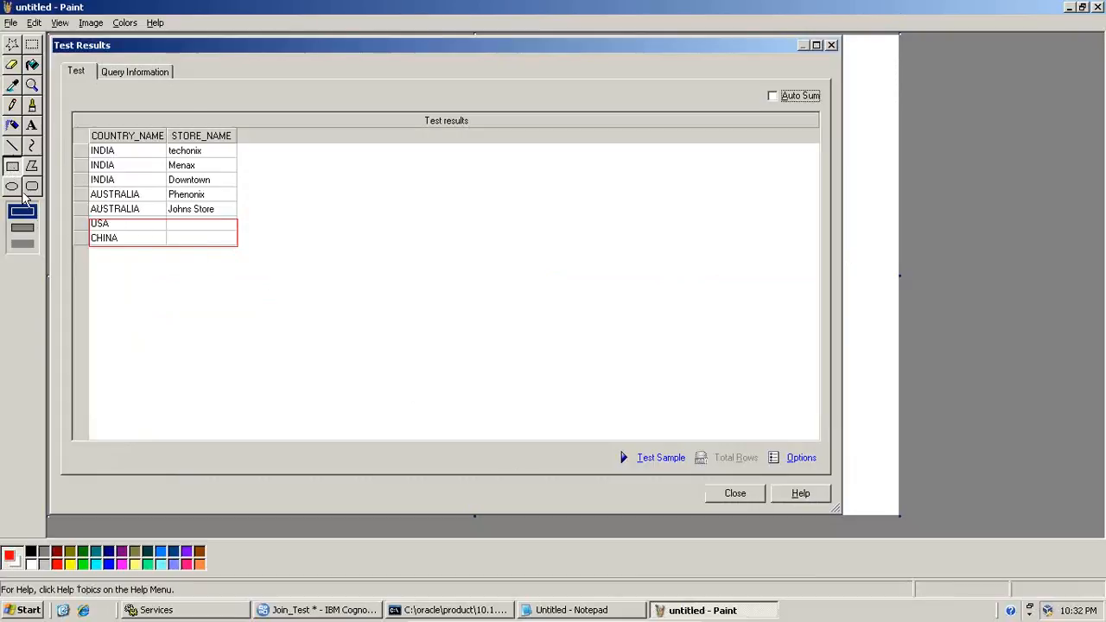
click(32, 126)
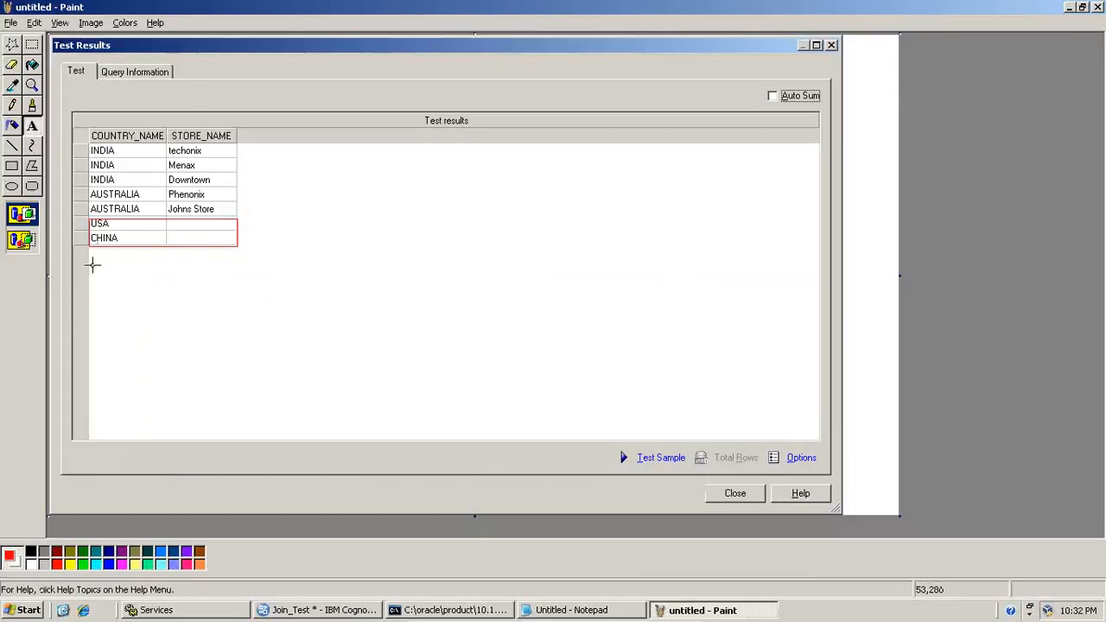
drag(74, 256, 445, 498)
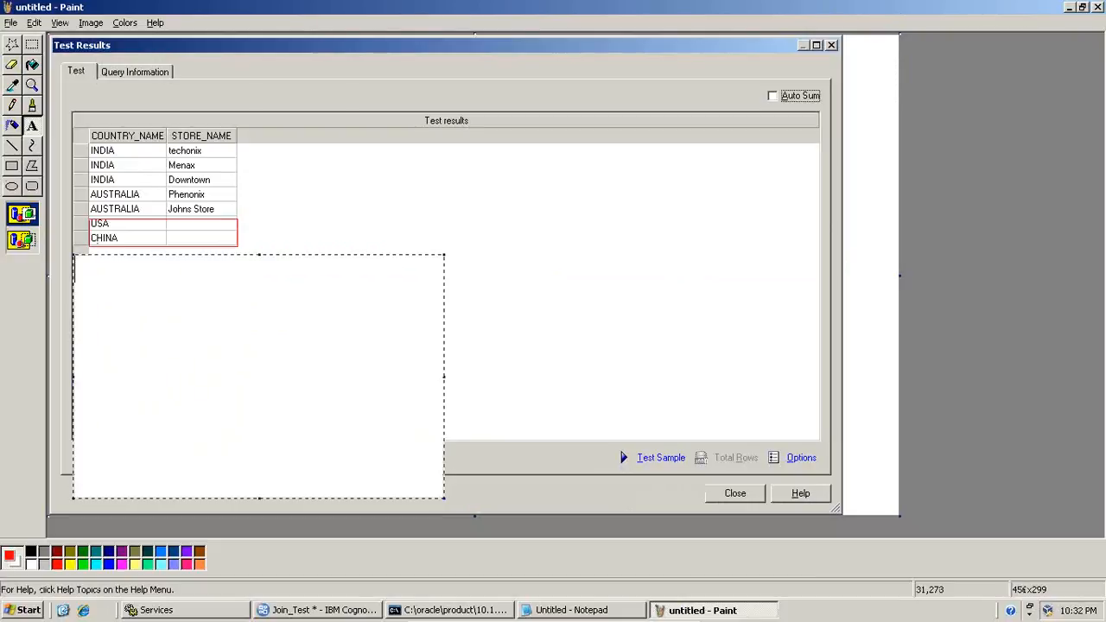
Copy the selected Native SQL statement from Framework Manager into the Paint text box and widen the box
right_click(107, 273)
key(alt+Tab)
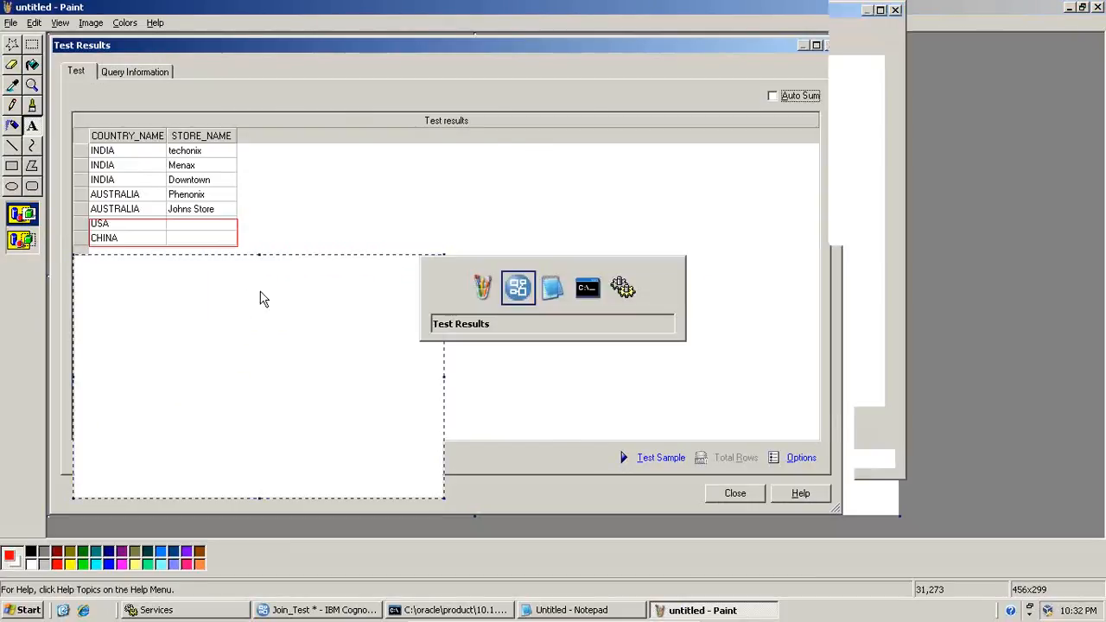
right_click(328, 276)
click(354, 280)
key(alt+Tab)
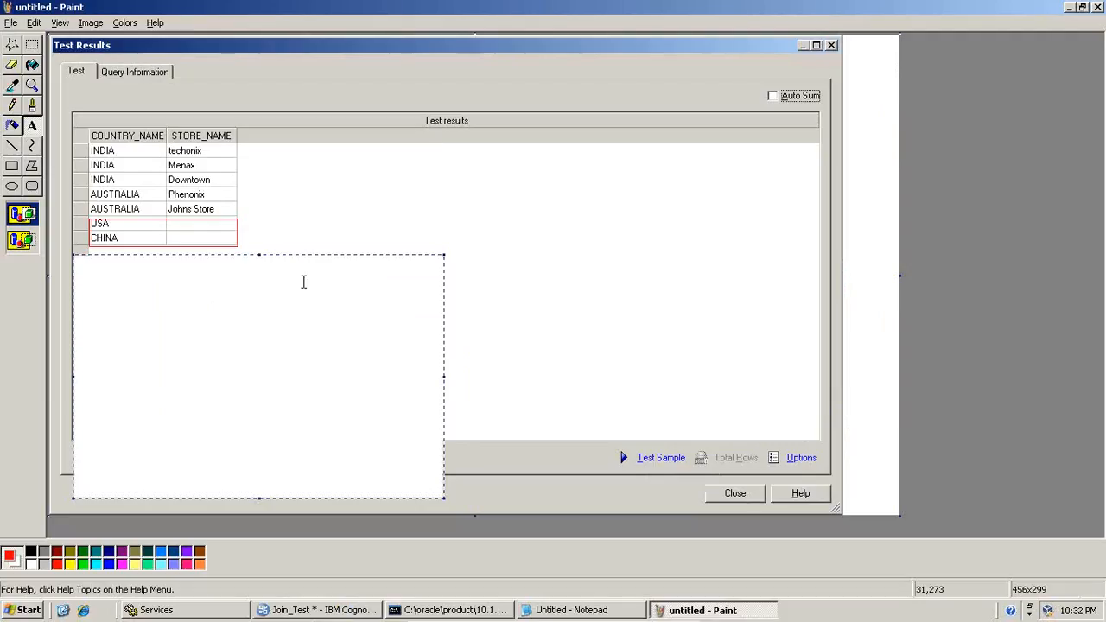
right_click(214, 263)
click(244, 325)
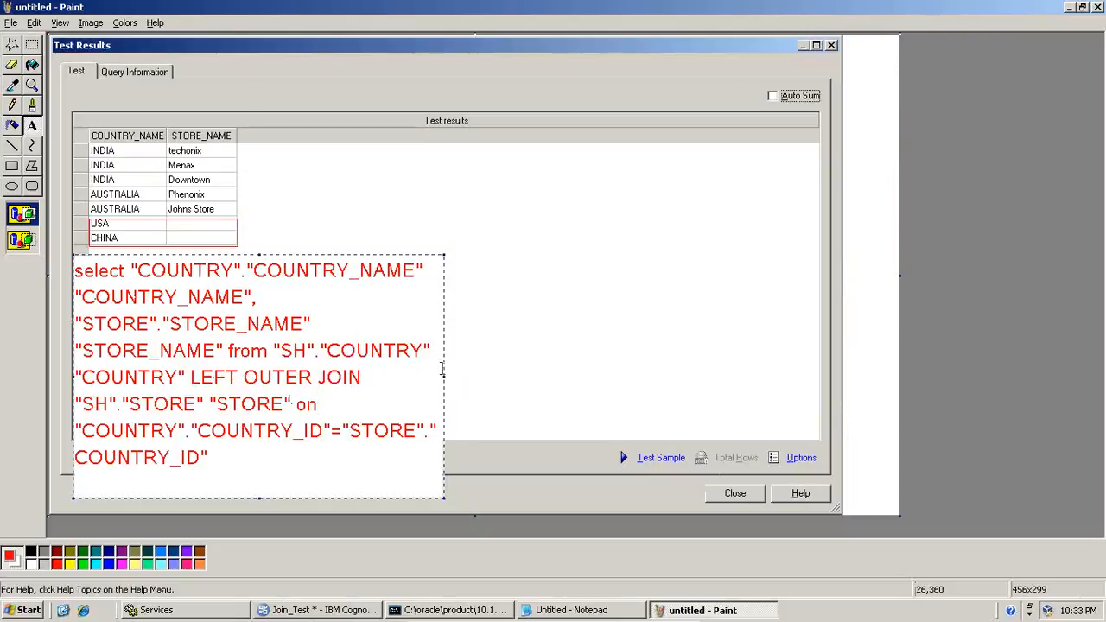
drag(444, 377, 593, 377)
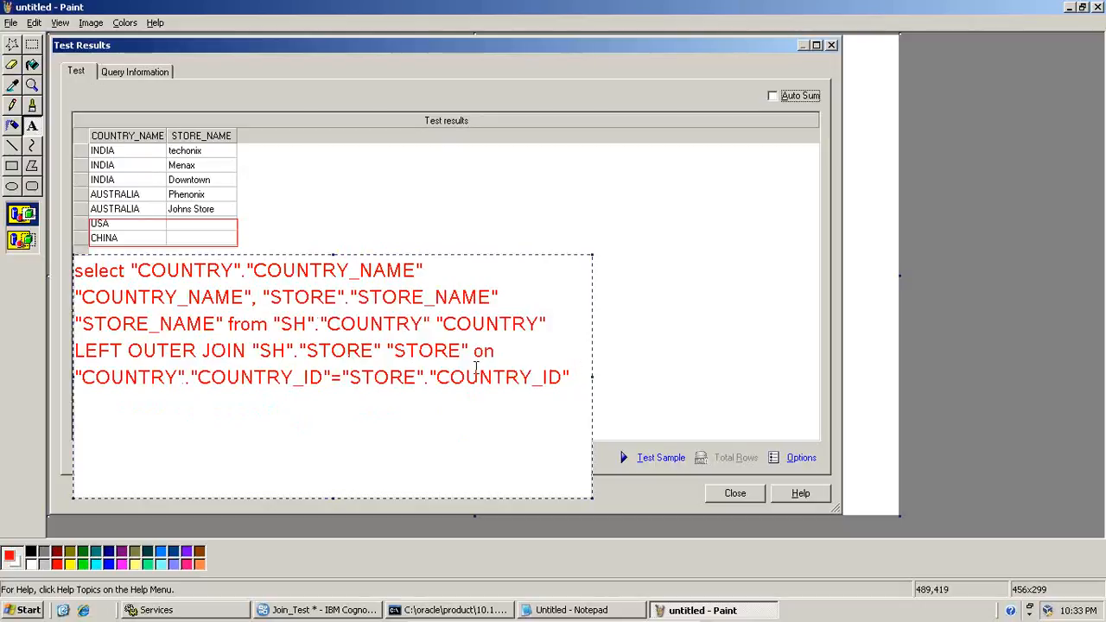
Draw a blue rectangle around the LEFT OUTER JOIN line of the pasted SQL statement
click(12, 166)
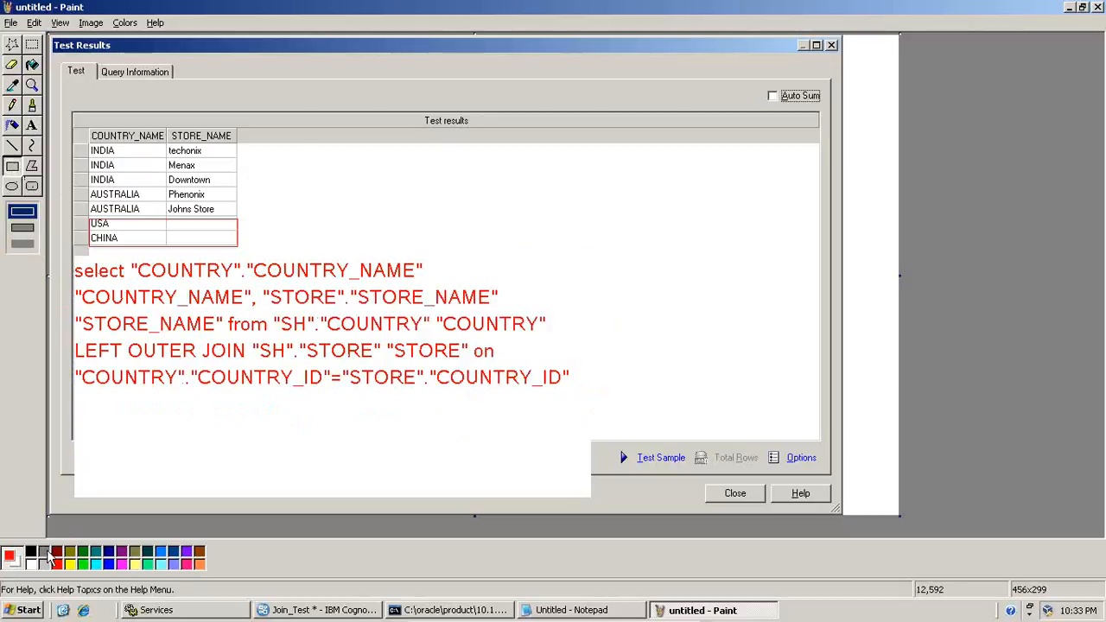
click(109, 564)
drag(69, 338, 499, 364)
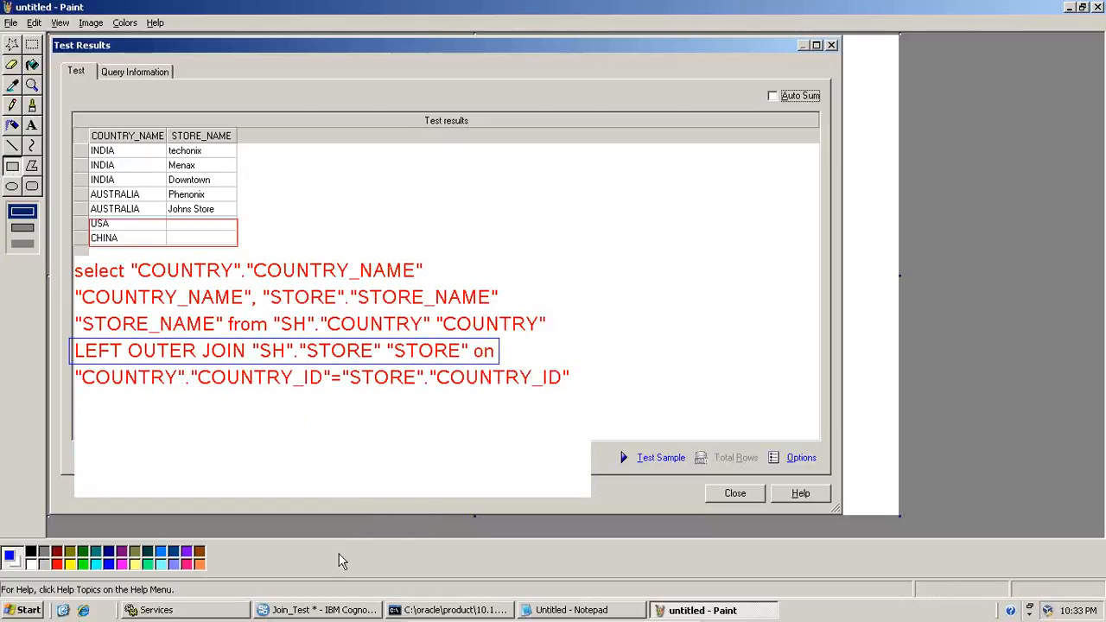
Switch to Framework Manager, close the test results and set the STORE-side cardinality of the COUNTRY <--> STORE relationship to 1..1
click(325, 610)
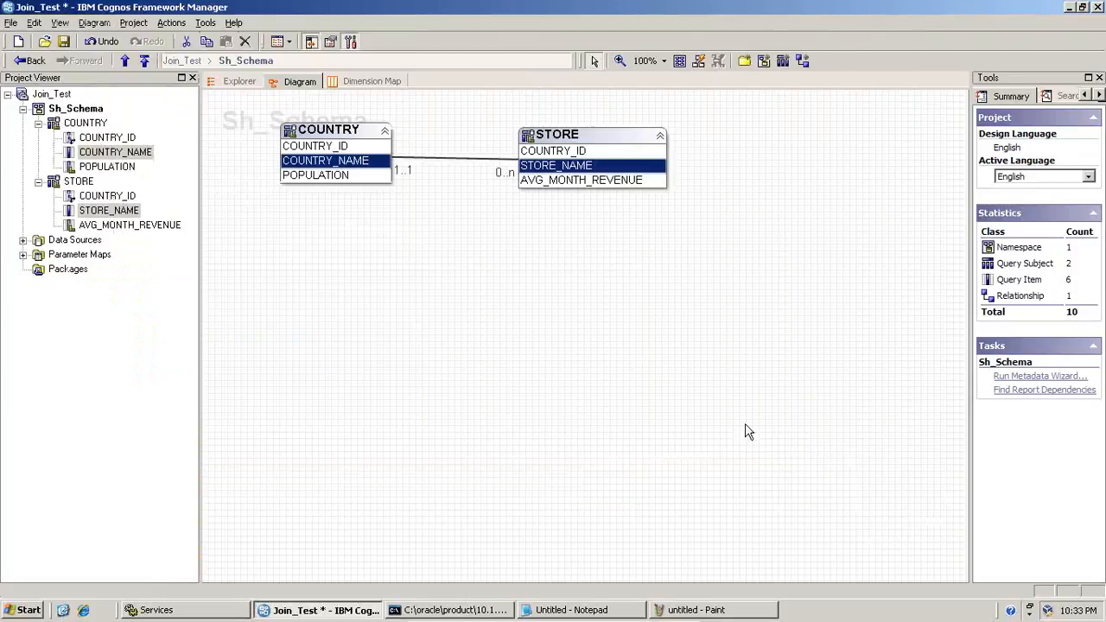
click(797, 458)
double_click(509, 168)
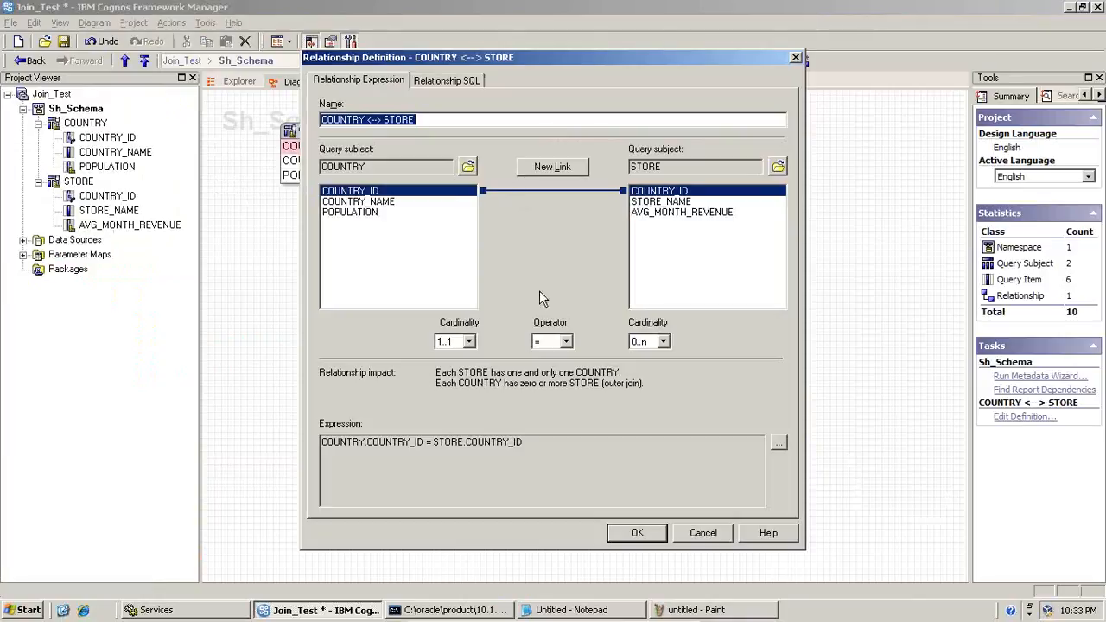
click(636, 343)
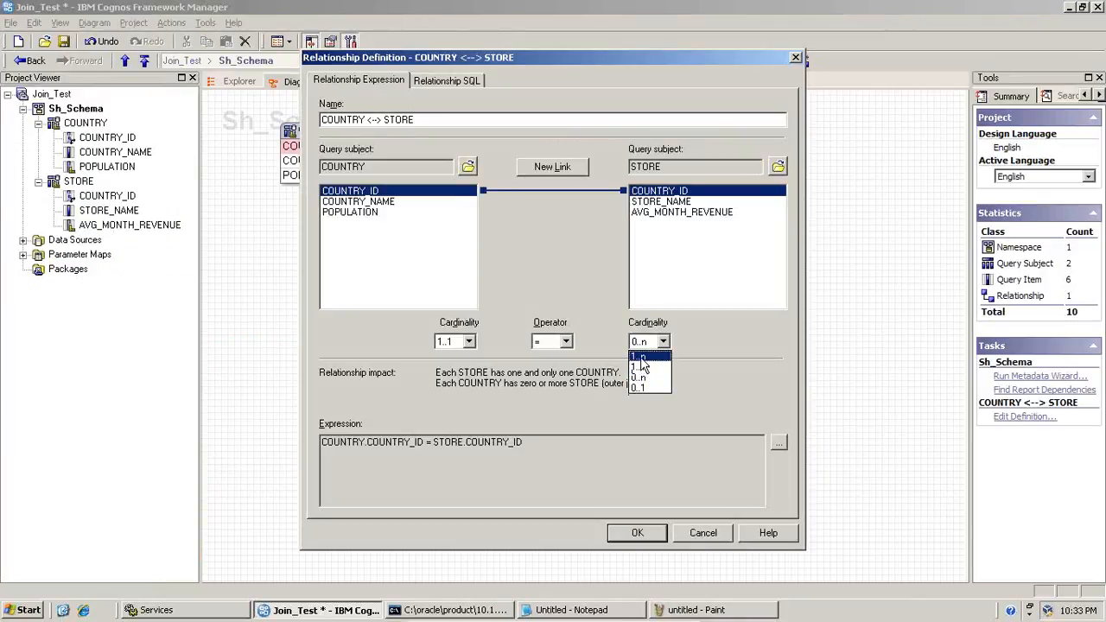
click(644, 367)
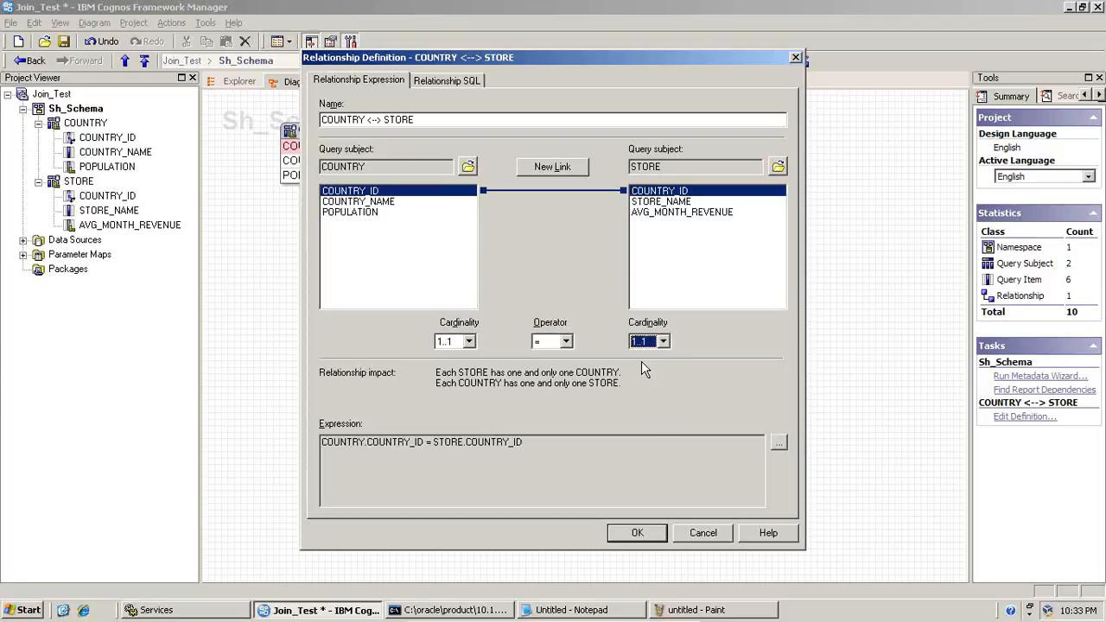
click(648, 534)
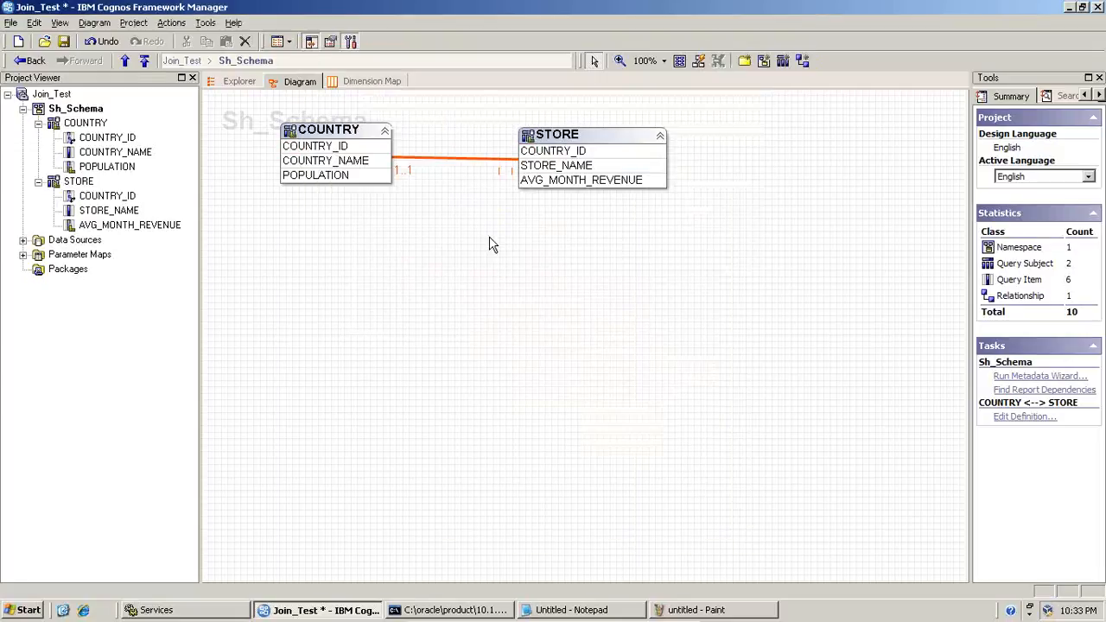
Test COUNTRY_NAME together with STORE_NAME and view the SQL generated for the query
click(370, 162)
ctrl+click(545, 166)
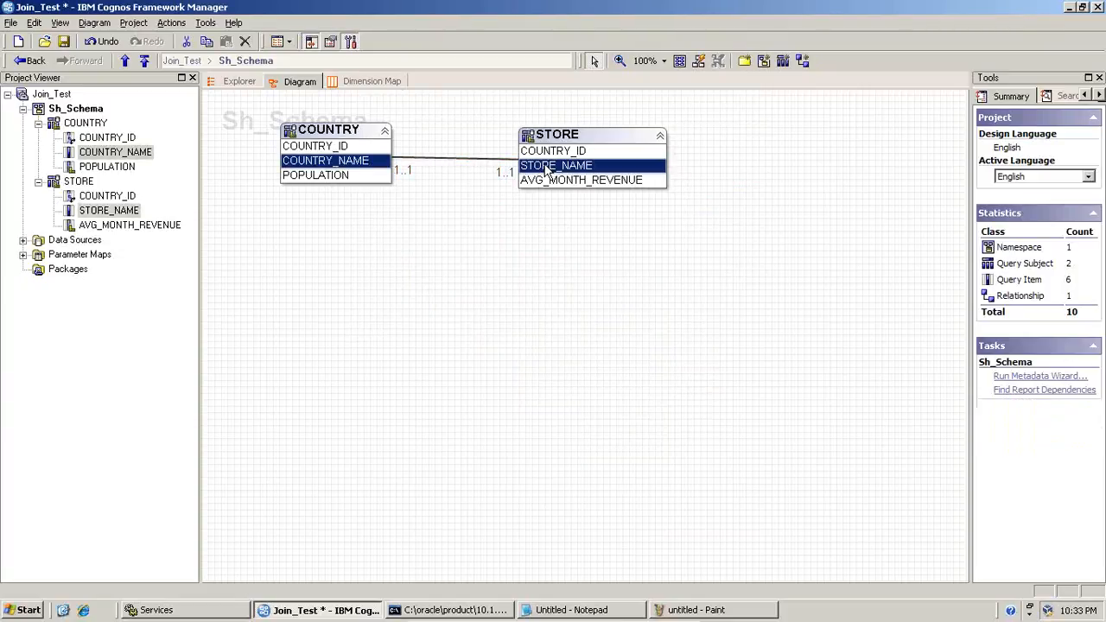
right_click(545, 168)
click(570, 222)
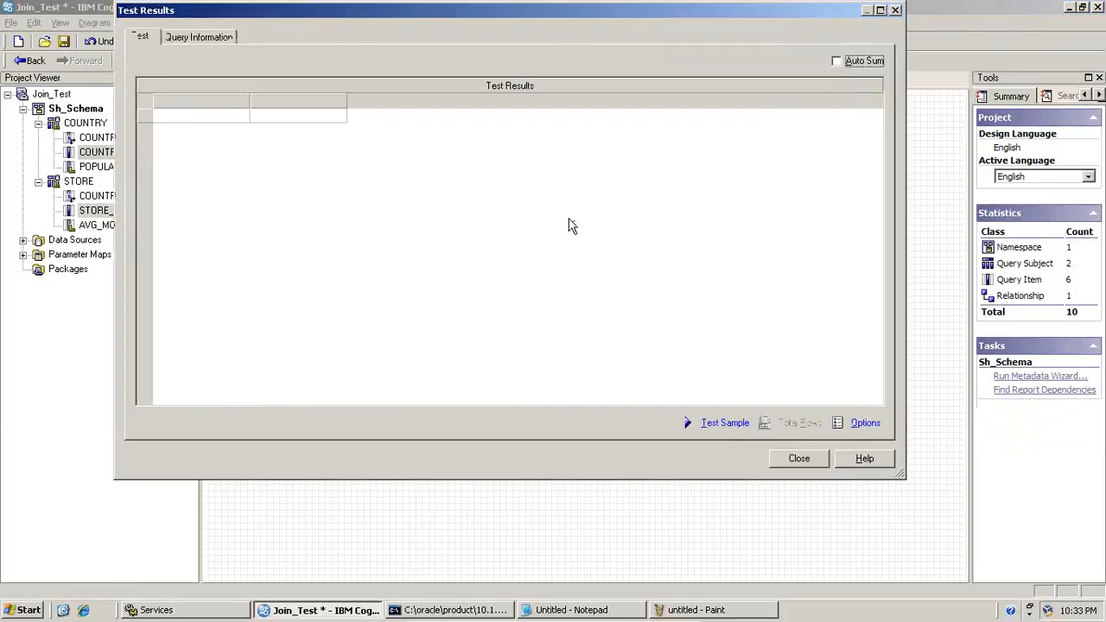
click(711, 427)
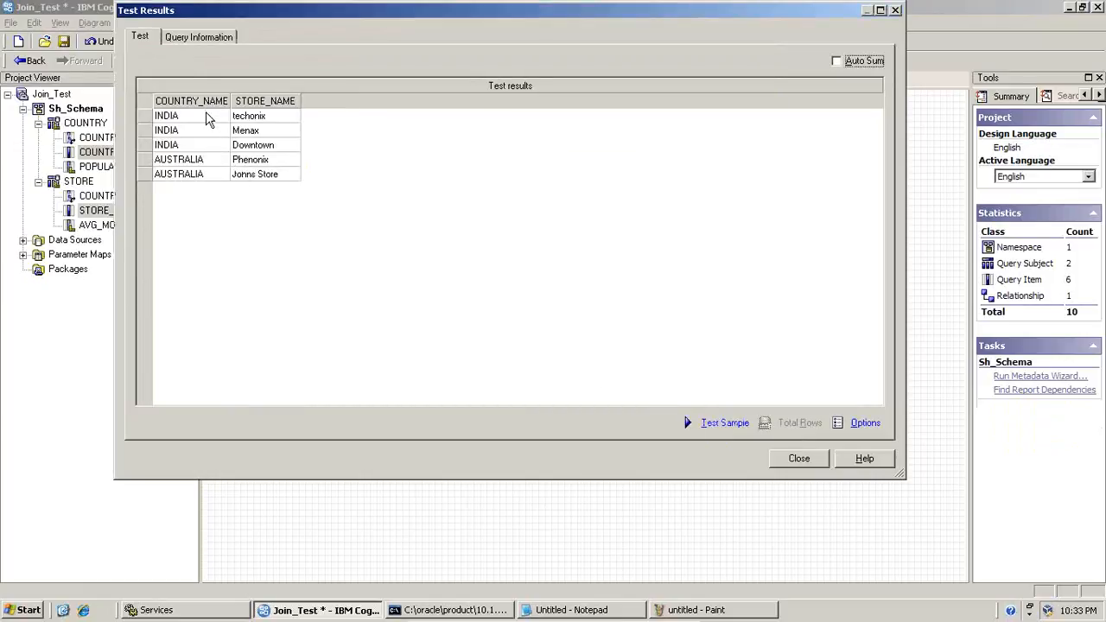
click(186, 38)
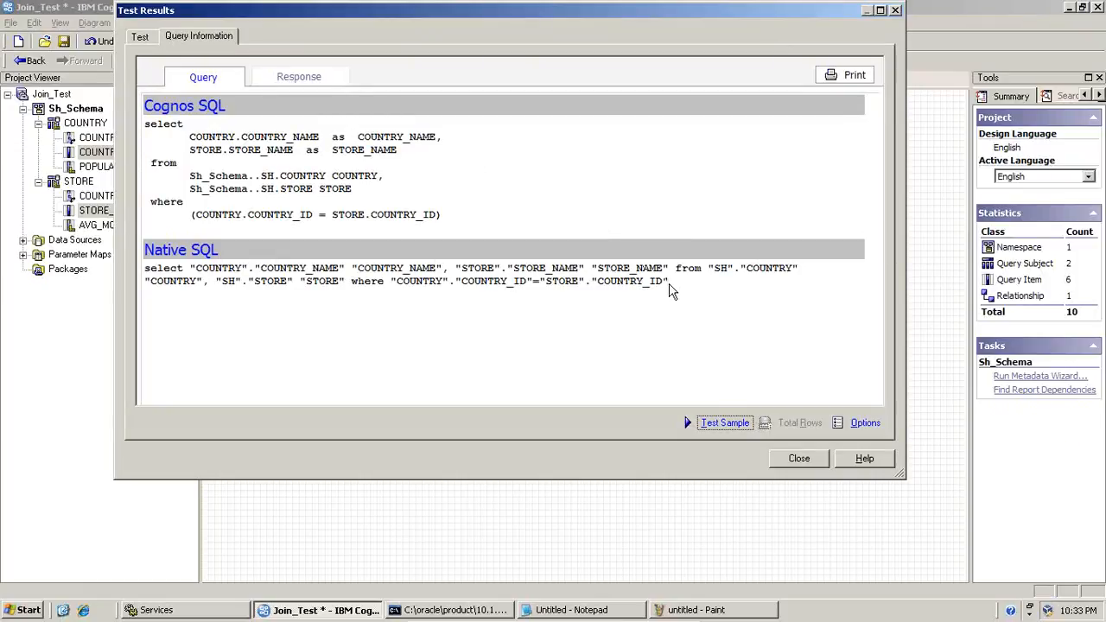
click(667, 286)
Paste a capture of the displayed test results into the Paint picture and place it beside the first results image
click(143, 39)
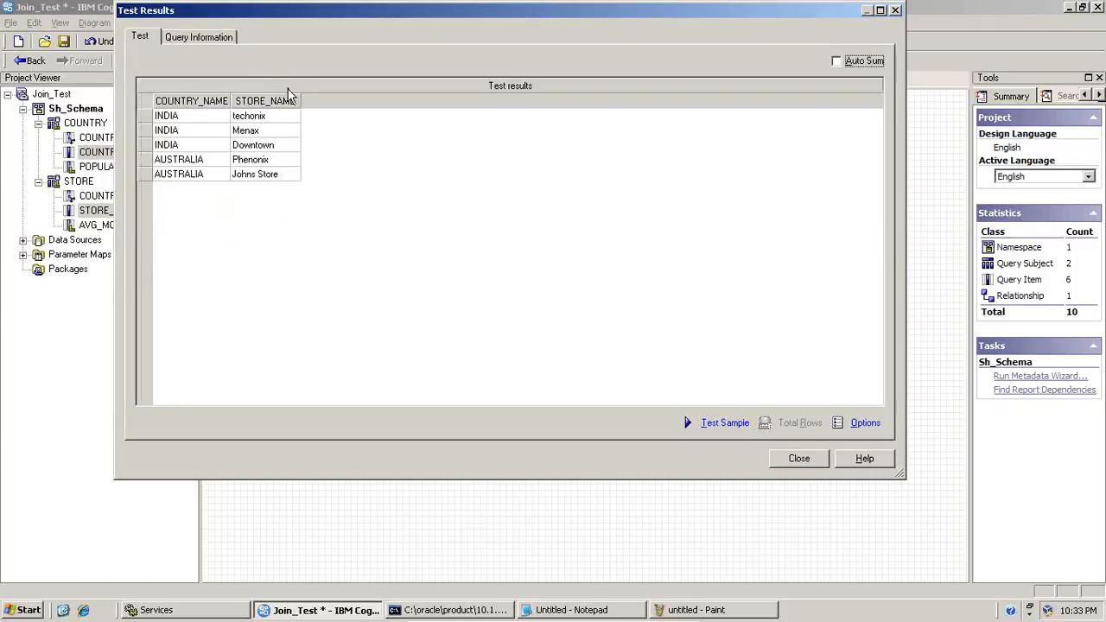
click(687, 610)
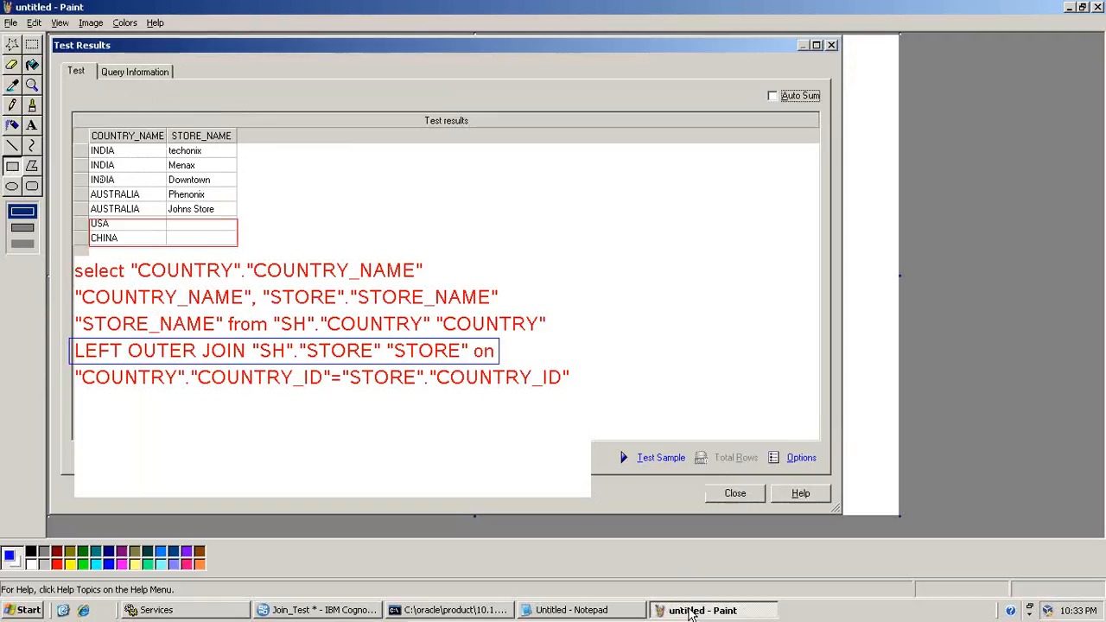
key(ctrl+v)
mouse_move(395, 239)
mouse_down()
mouse_move(741, 279)
mouse_move(850, 265)
mouse_move(929, 275)
mouse_up()
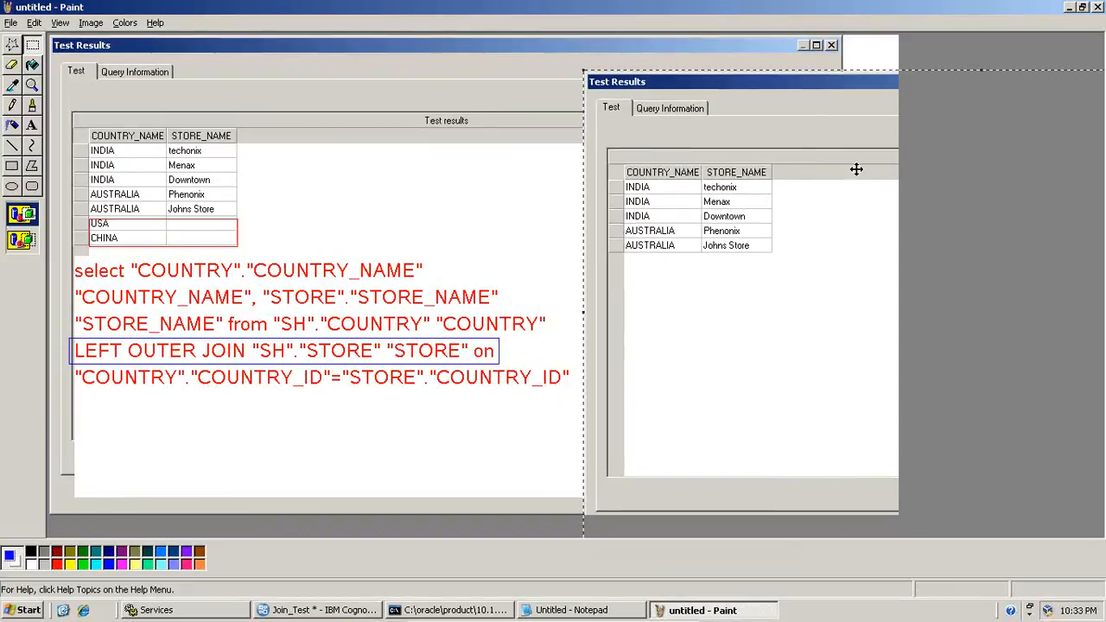
drag(784, 134, 775, 101)
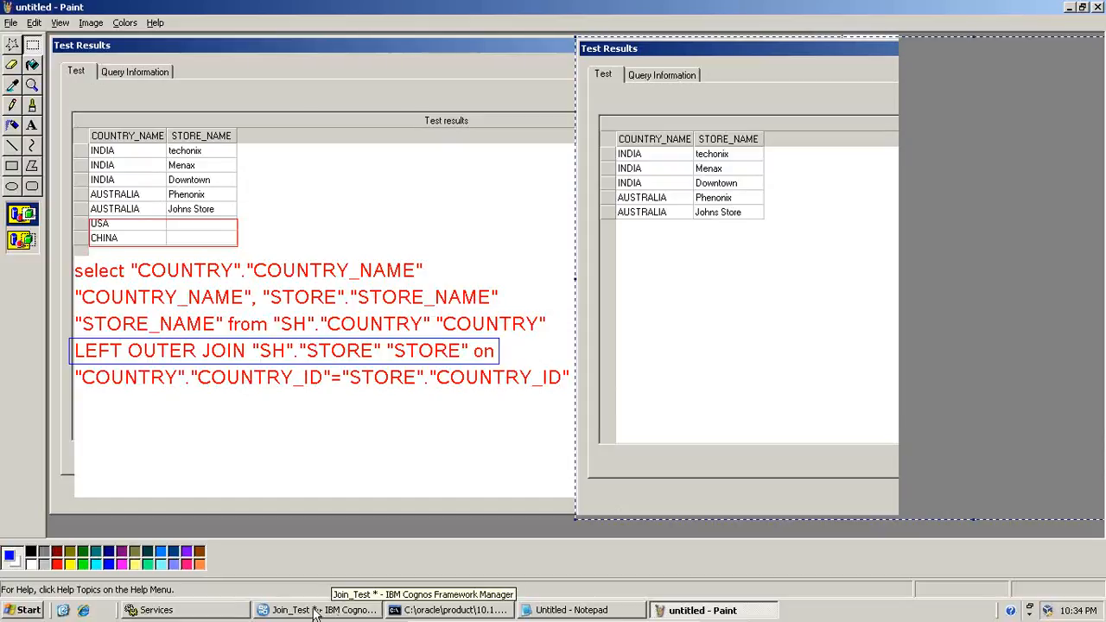
Return to Framework Manager, show the query information of the test and copy the Native SQL statement
click(303, 611)
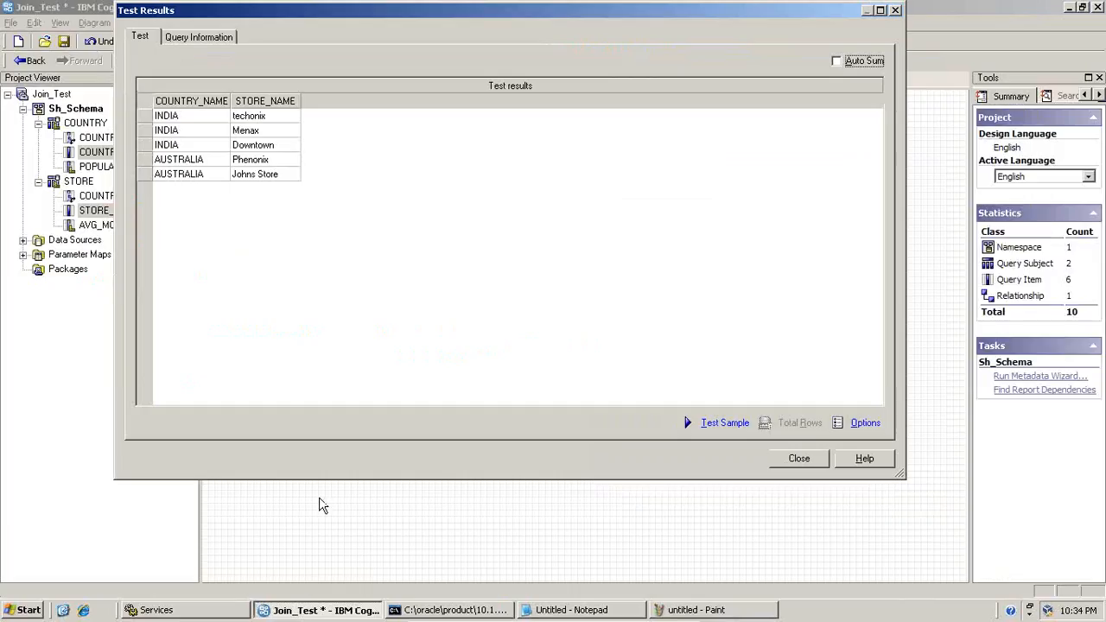
click(178, 37)
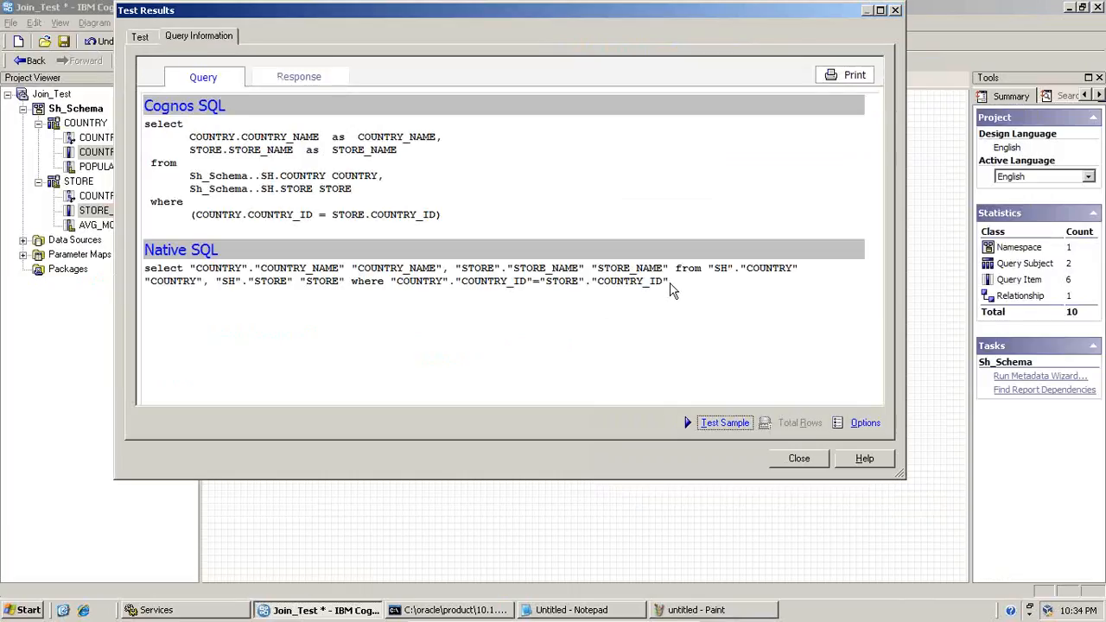
drag(670, 282, 151, 271)
drag(659, 276, 148, 271)
right_click(151, 276)
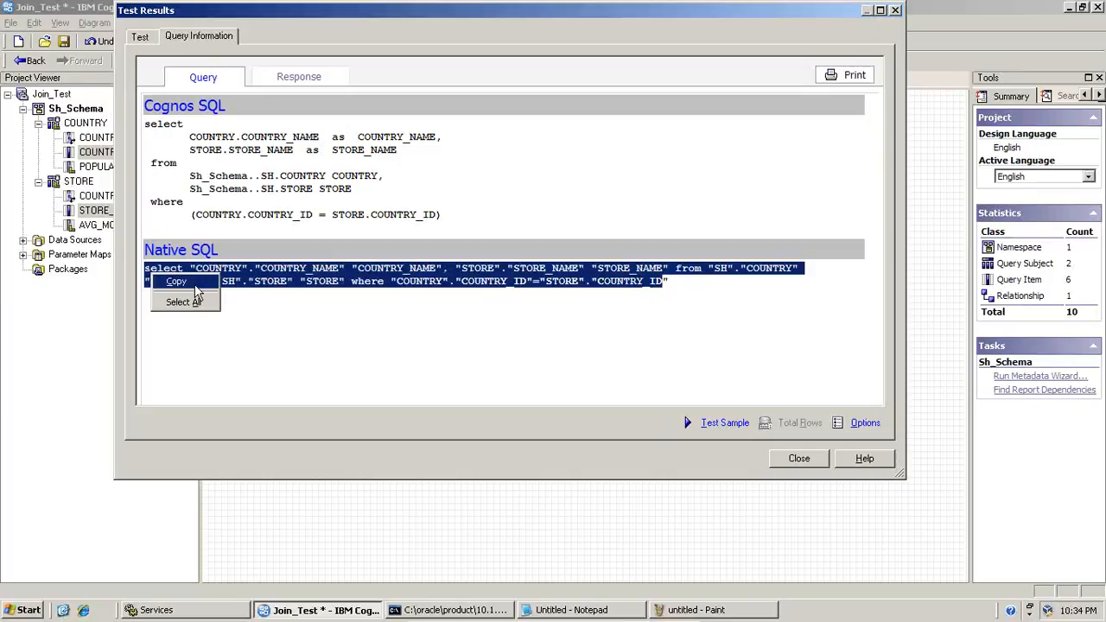
click(198, 287)
In Paint, nudge the second results image into place and add a text box about 344 x 327 pixels below its table
click(712, 611)
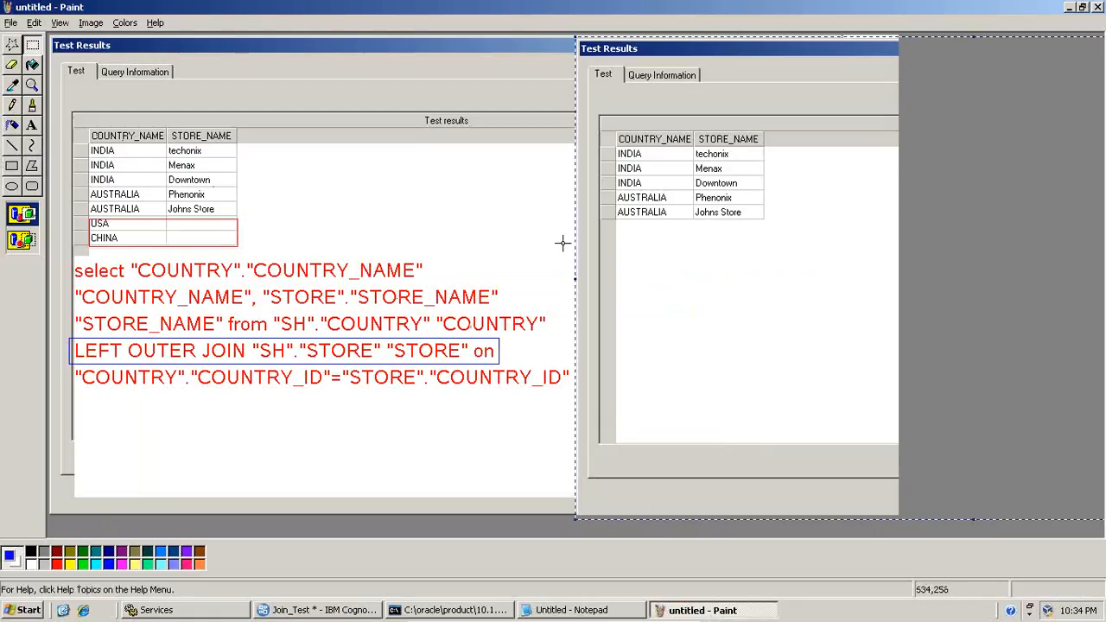
mouse_move(588, 234)
mouse_down()
mouse_move(628, 277)
mouse_move(550, 232)
mouse_move(583, 234)
mouse_up()
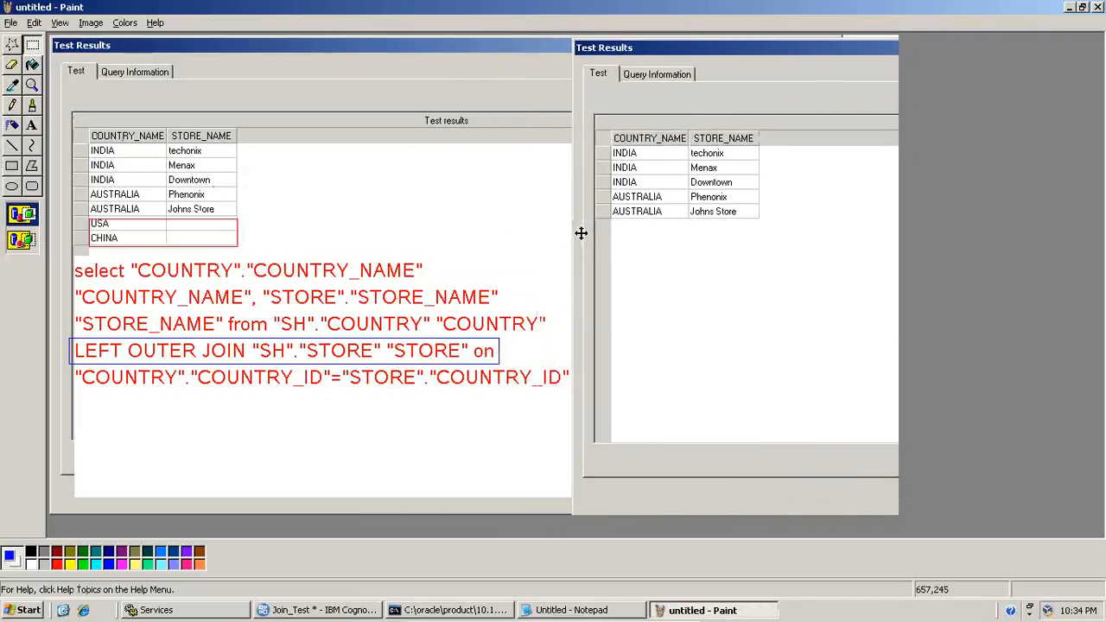
click(31, 125)
drag(604, 226, 883, 493)
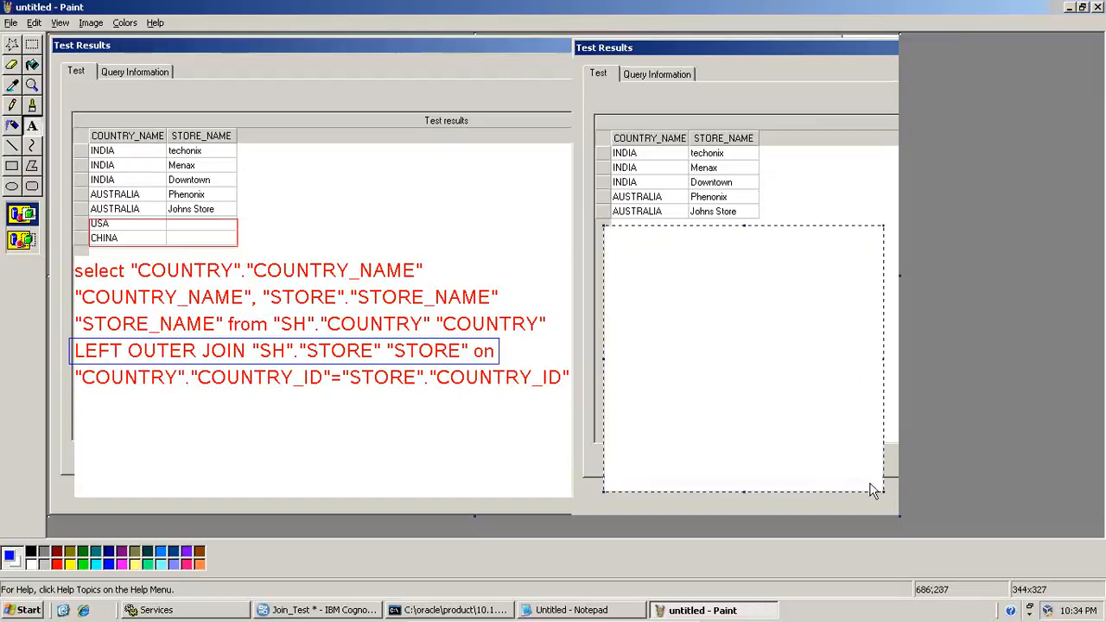
Widen the text box to the picture's edge, paste the copied SQL statement into it and color the text red
key(ctrl+v)
click(627, 326)
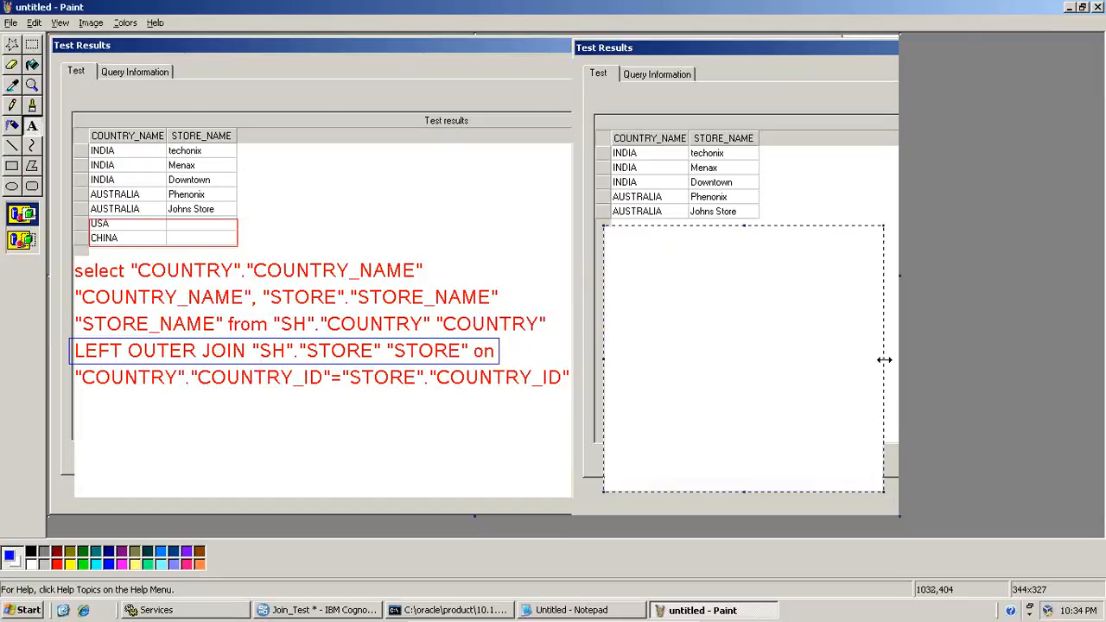
mouse_move(883, 360)
mouse_down()
mouse_move(900, 359)
mouse_move(900, 346)
mouse_up()
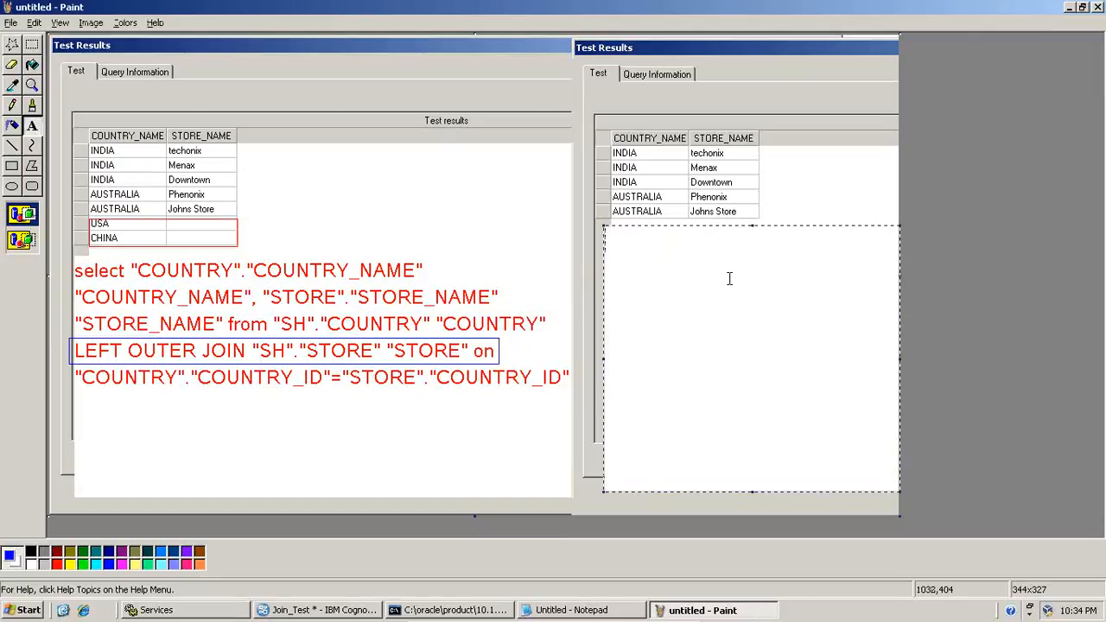
click(61, 23)
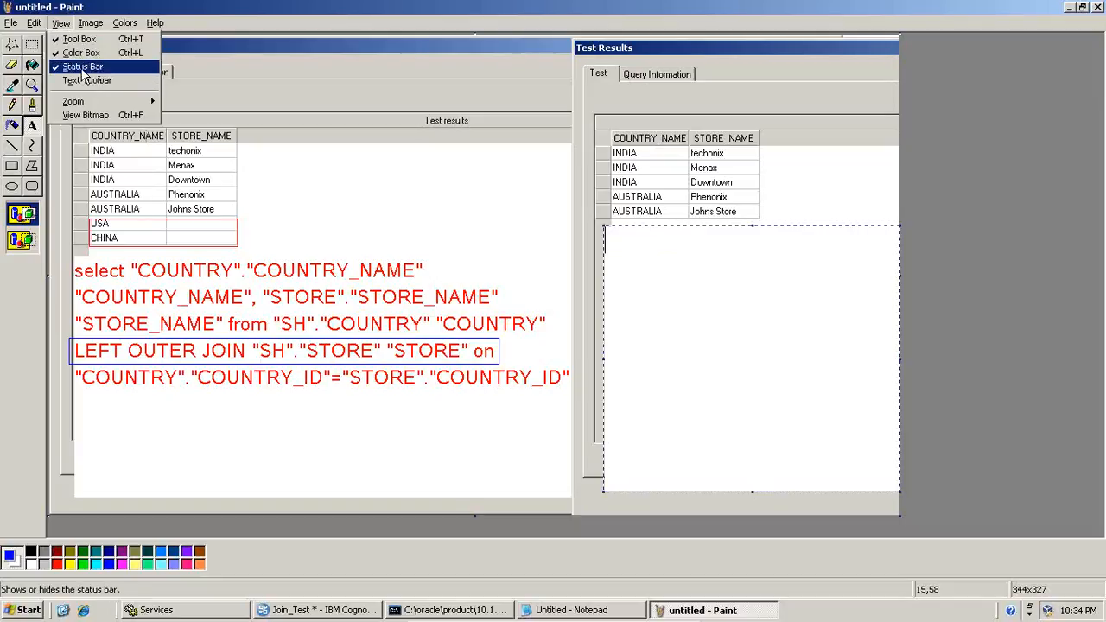
click(702, 237)
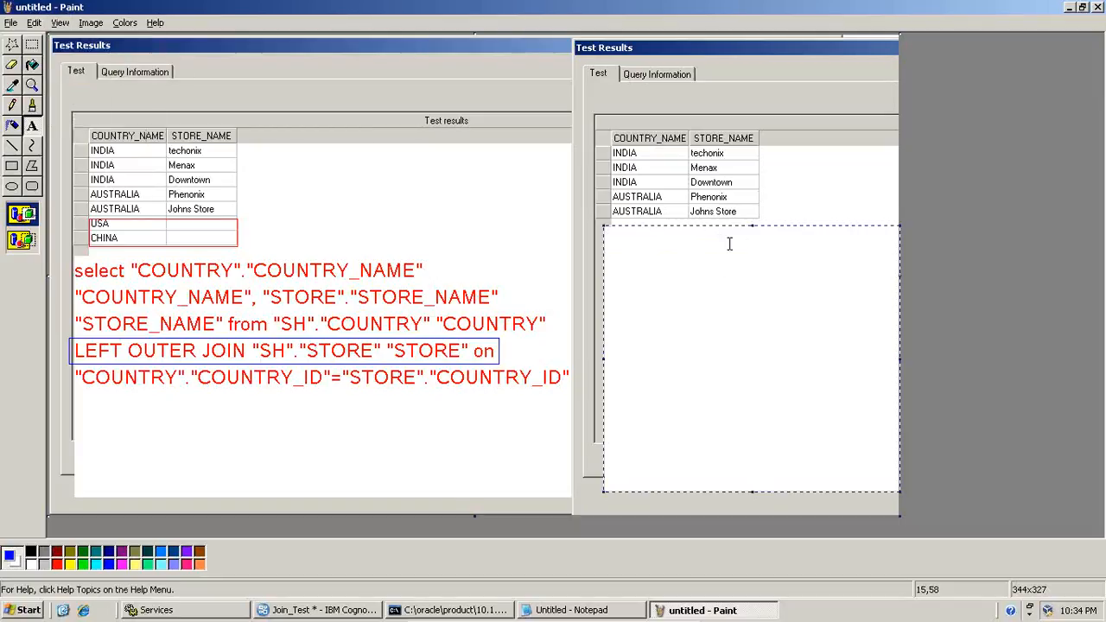
key(ctrl+v)
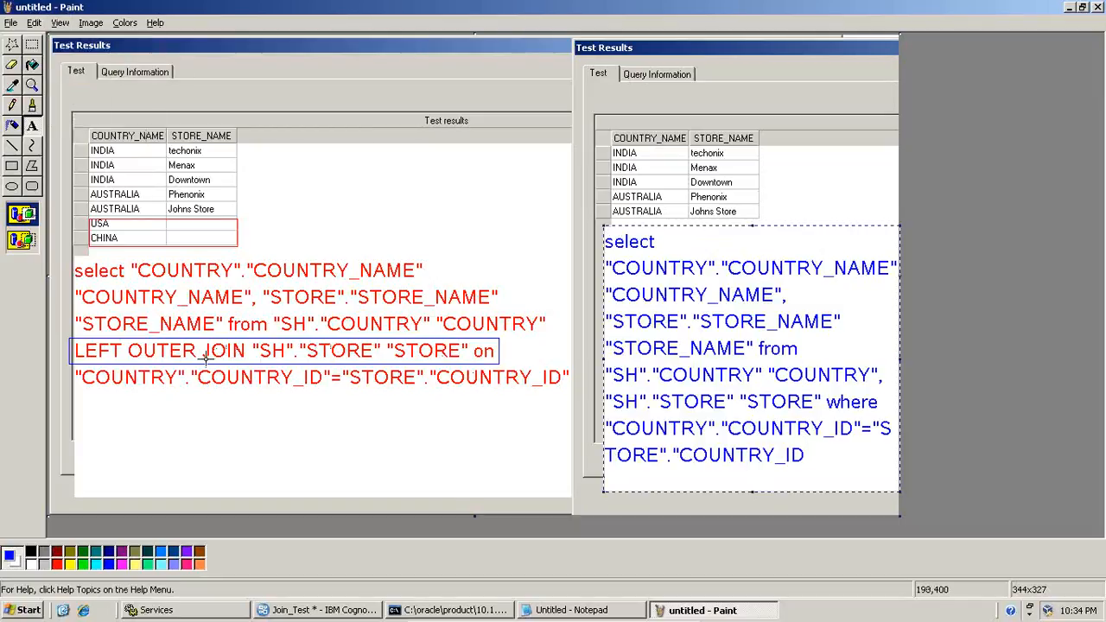
click(57, 552)
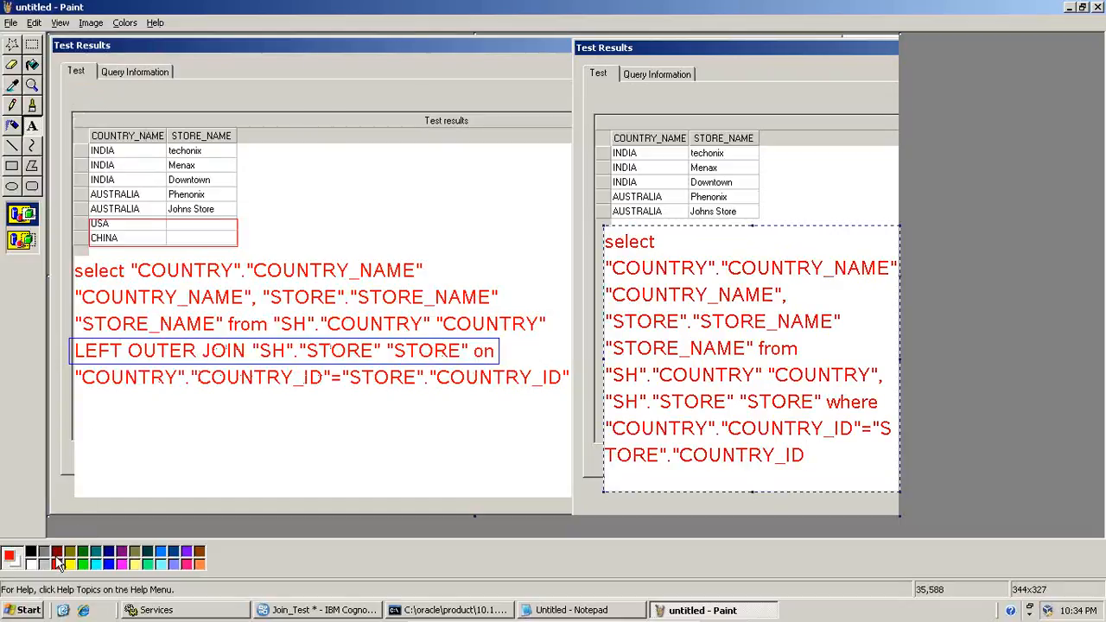
Draw a blue rectangle around the COUNTRY_ID join condition at the end of the second SQL statement
click(12, 166)
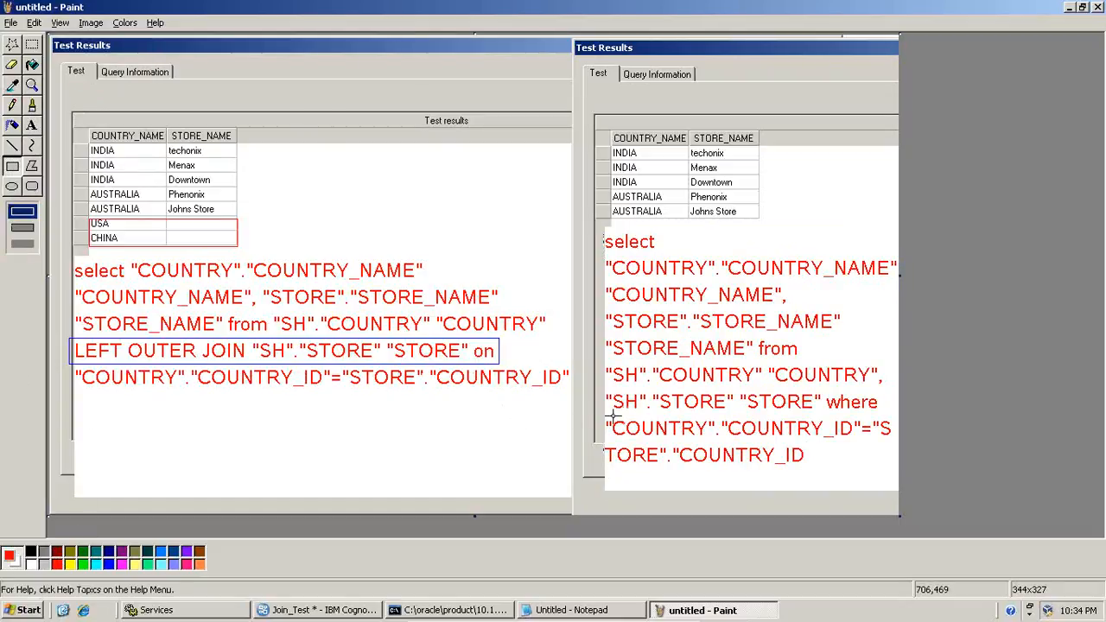
click(108, 566)
drag(607, 402, 896, 472)
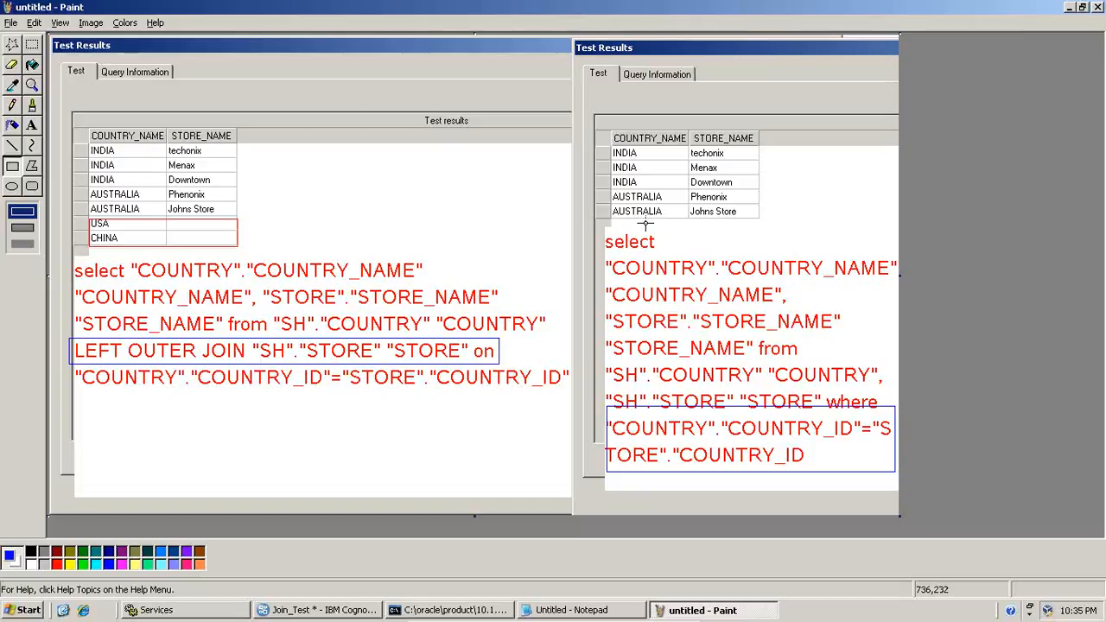
Switch to Notepad and highlight the Left-Outer-Join rule and the Inner (Equi) Join rule in turn to review them
click(575, 610)
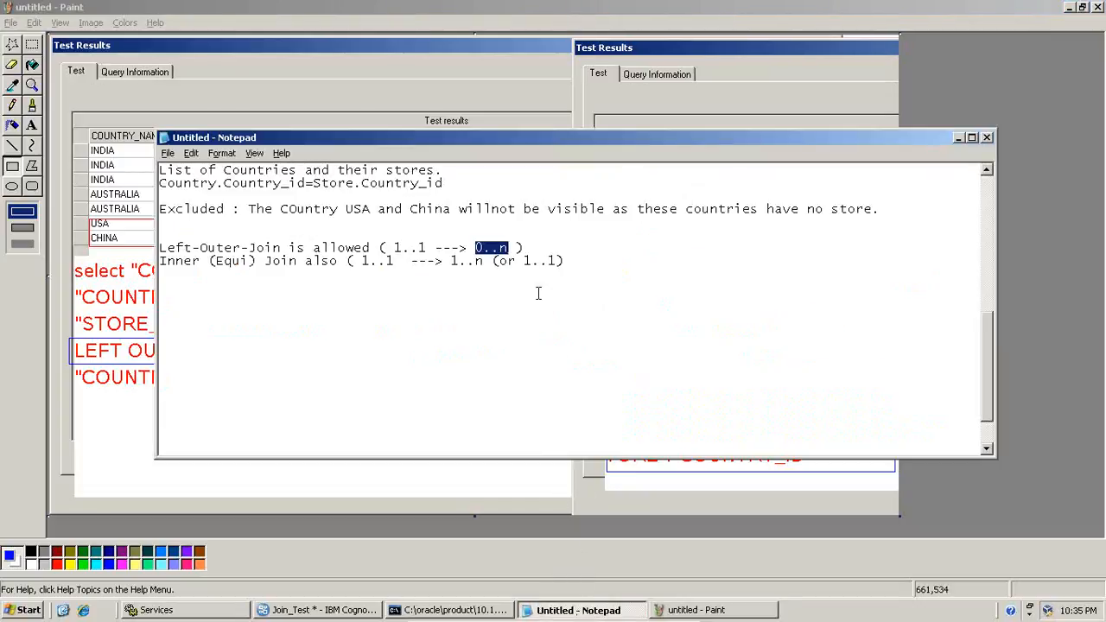
click(531, 277)
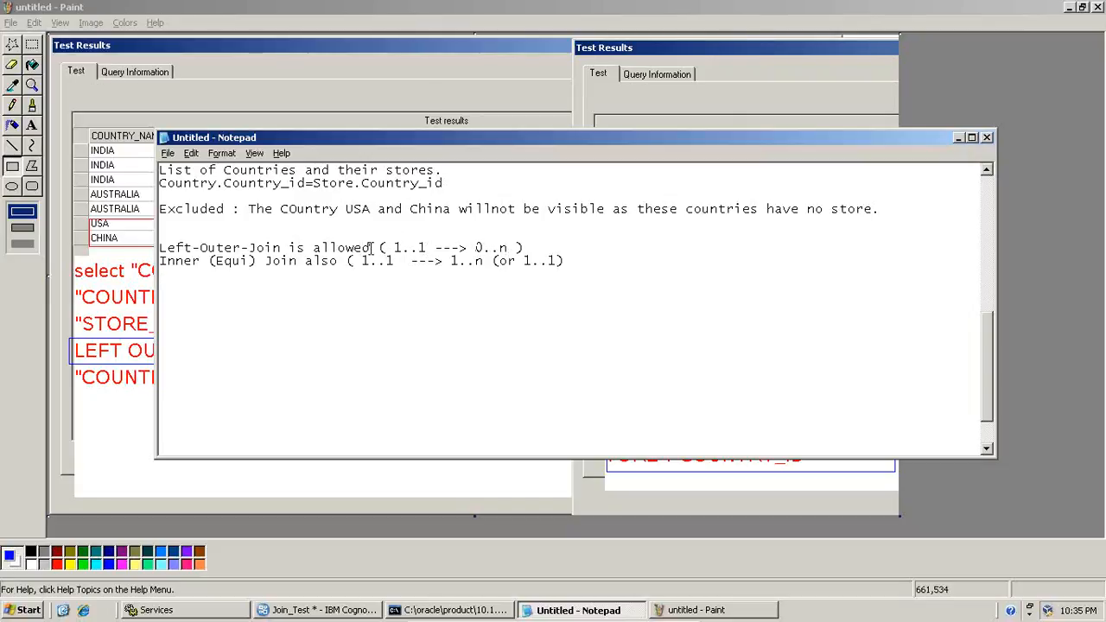
drag(369, 248, 162, 242)
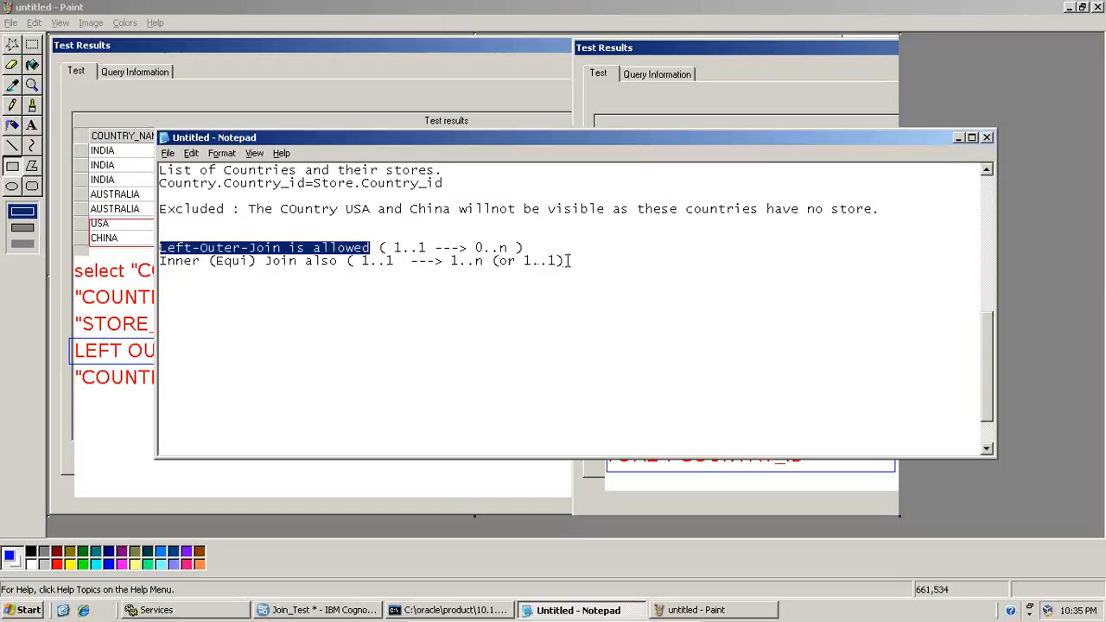
drag(571, 260, 152, 257)
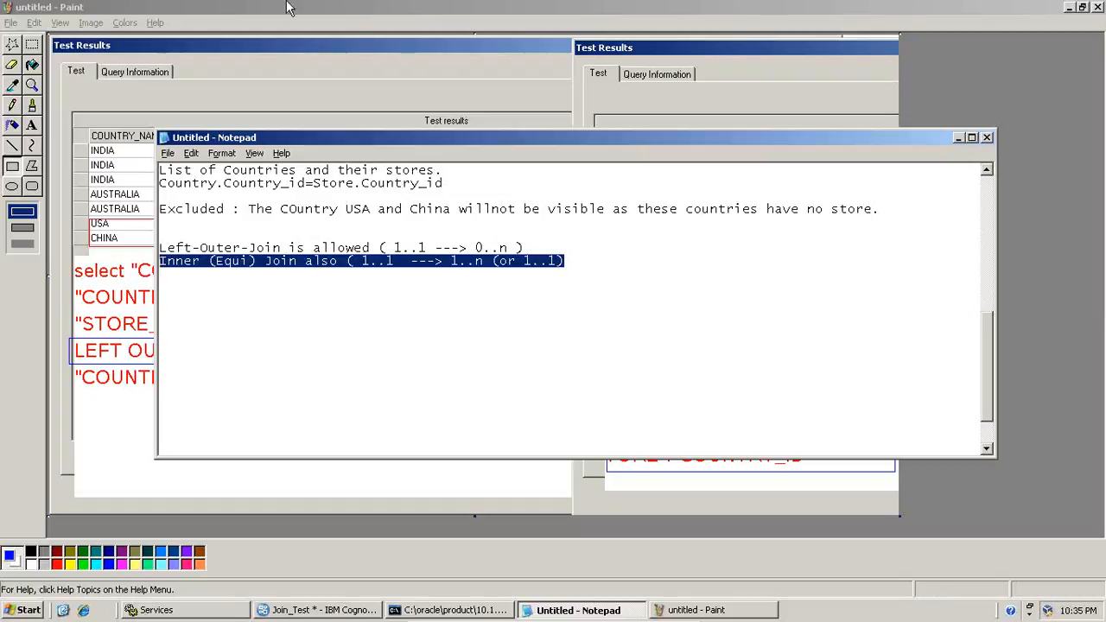
Switch to Framework Manager, close the test results and set the COUNTRY-side cardinality of the COUNTRY <--> STORE relationship to 0..n
click(347, 610)
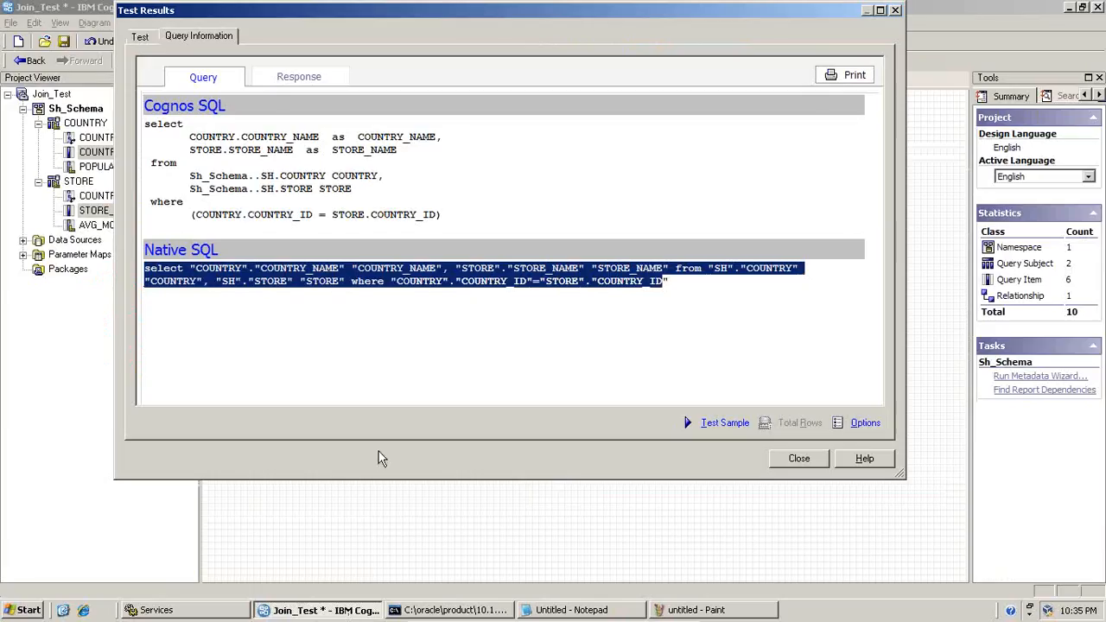
click(799, 459)
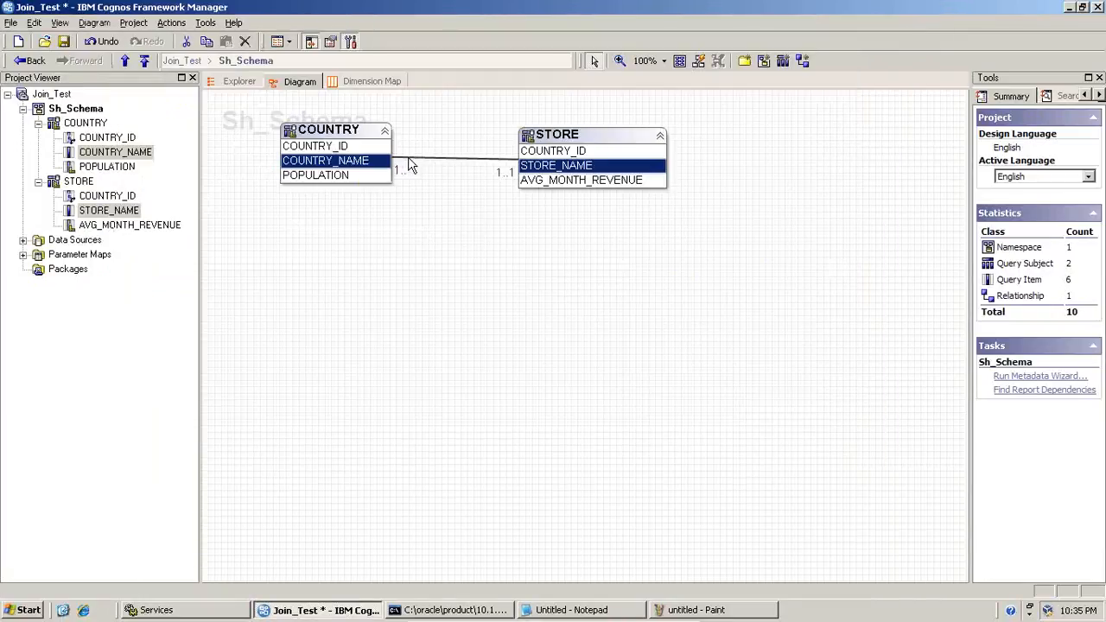
double_click(411, 166)
click(451, 342)
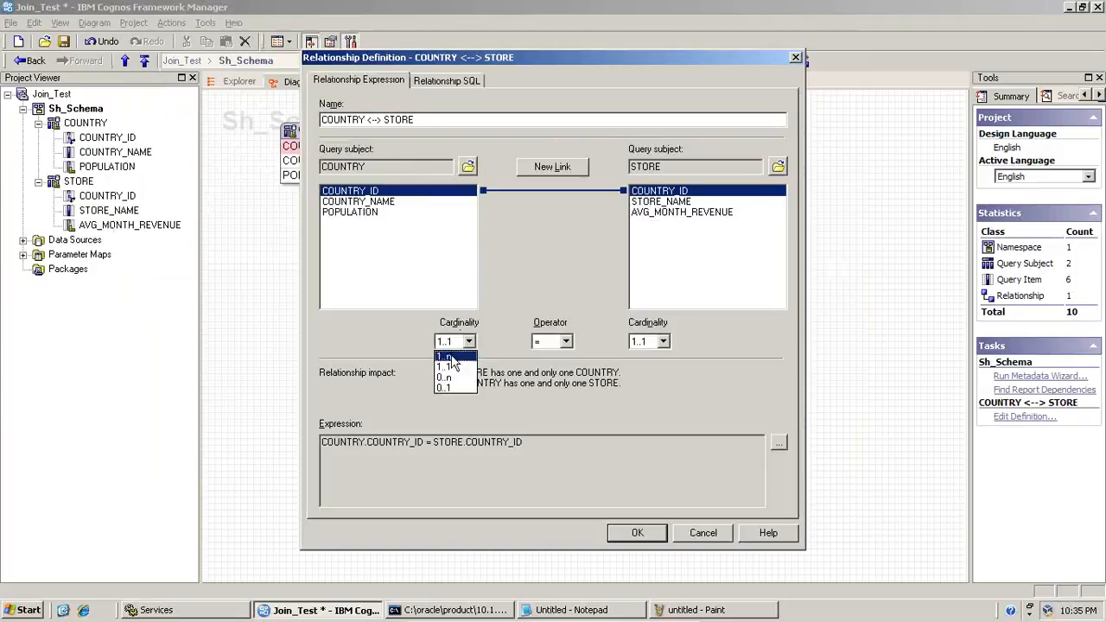
click(451, 390)
click(640, 530)
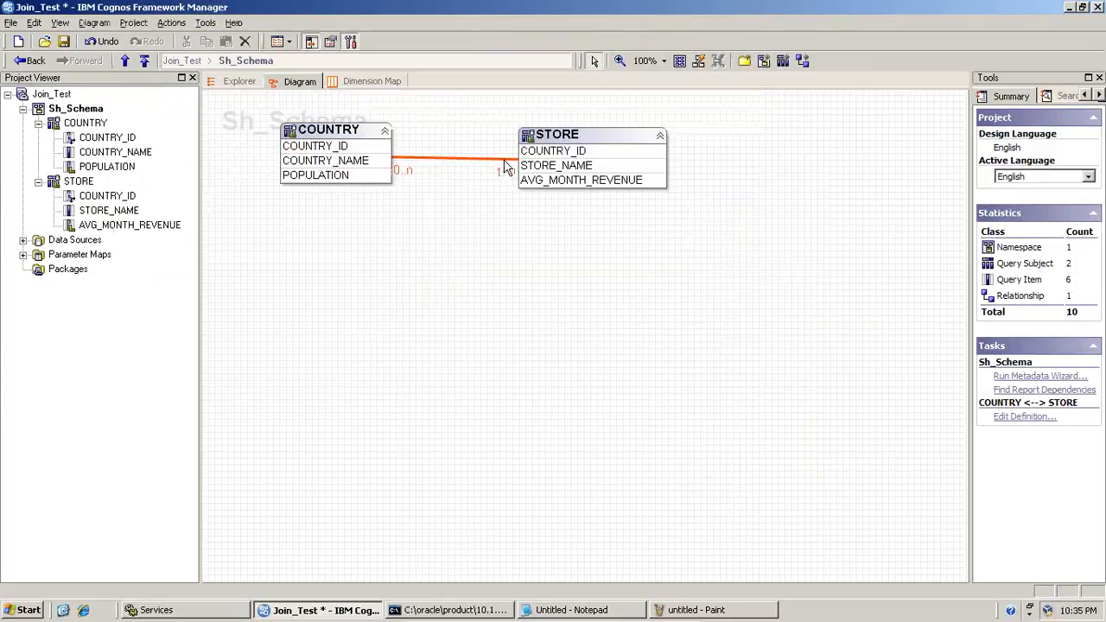
Reopen the COUNTRY <--> STORE relationship definition, set the STORE-side cardinality to 0..n and apply the change
double_click(508, 165)
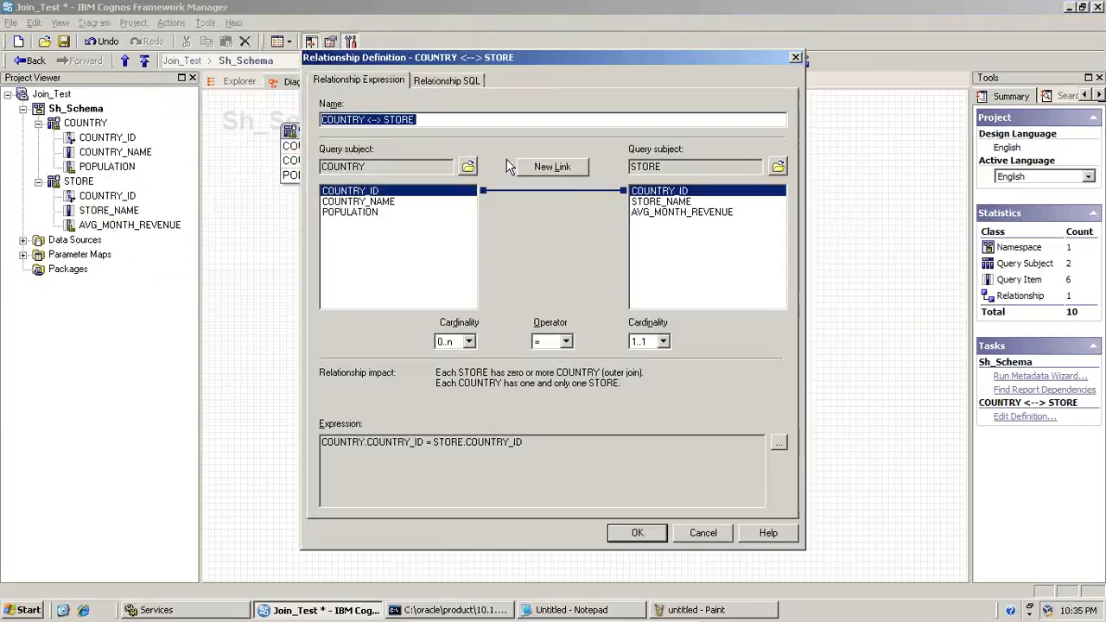
click(642, 346)
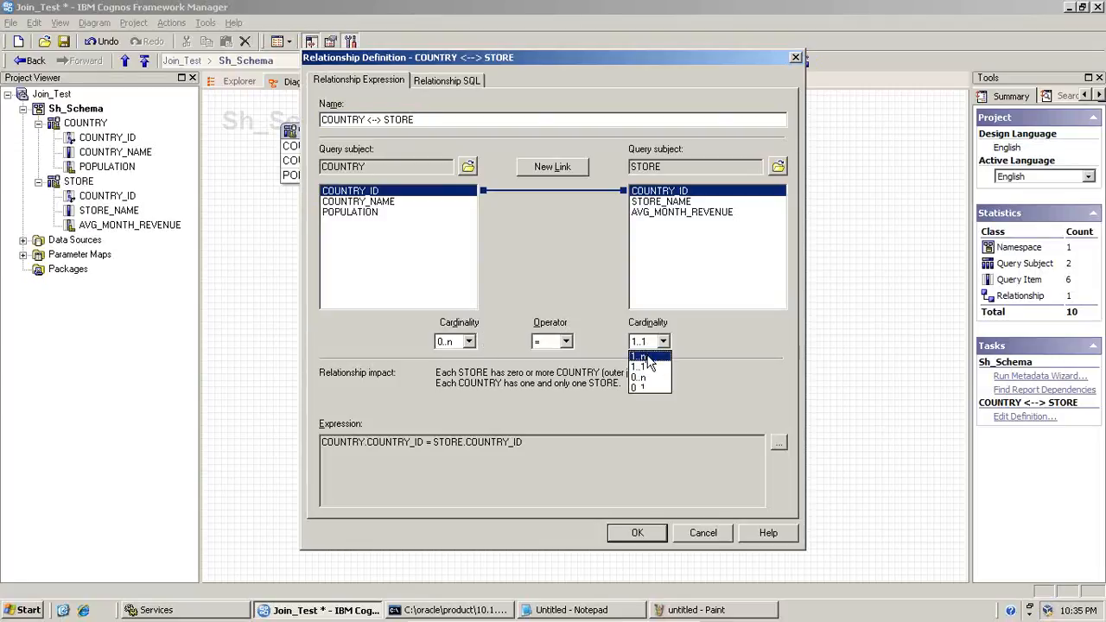
click(648, 389)
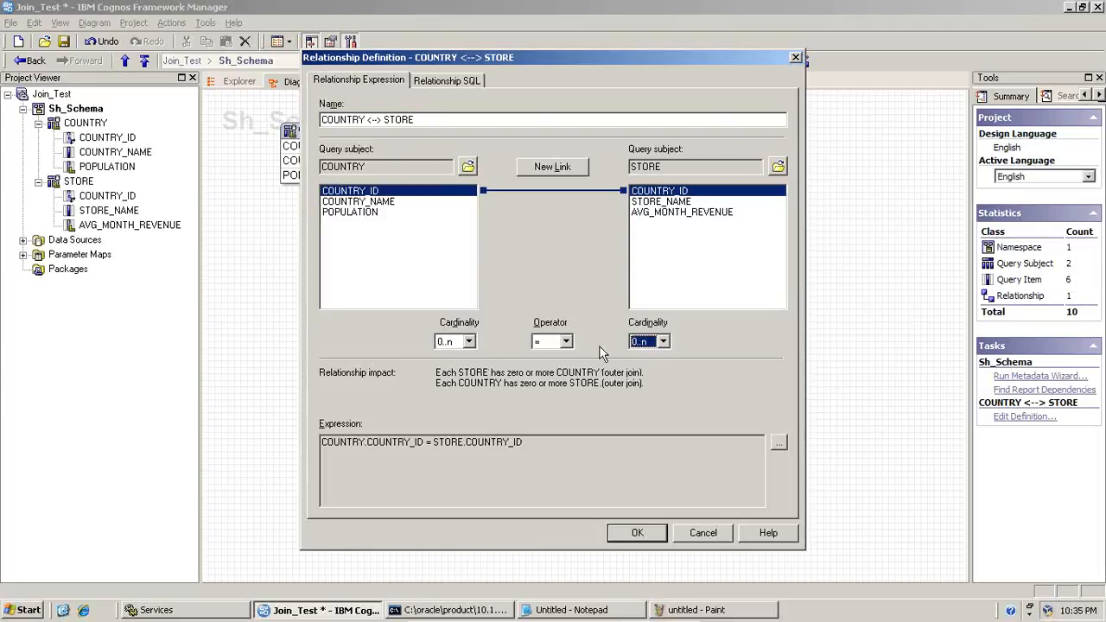
click(639, 534)
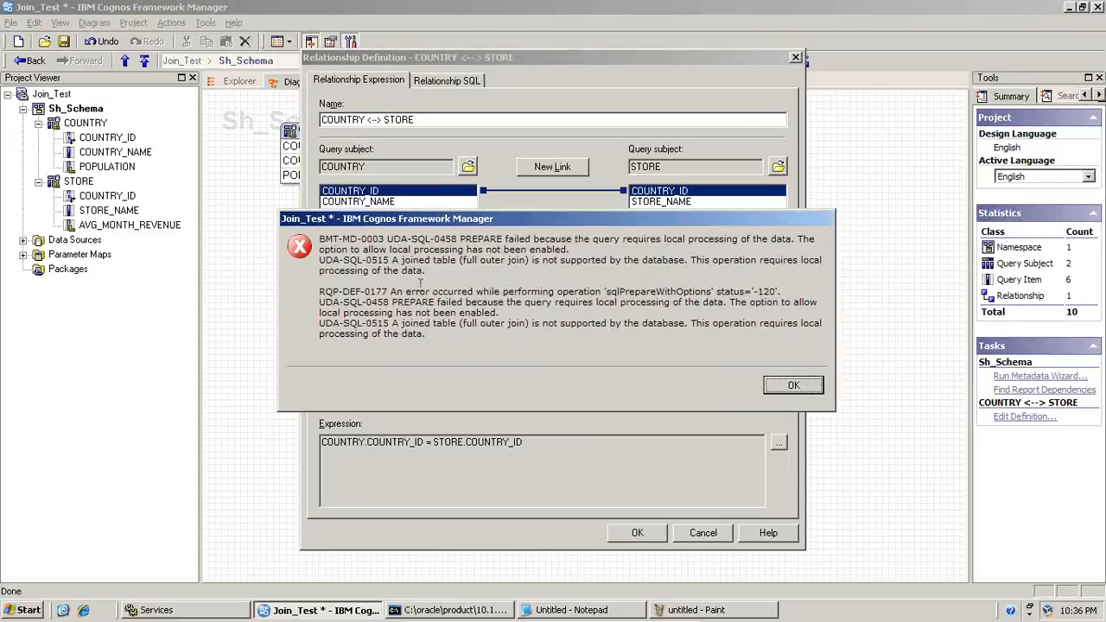
Highlight the error text on the full outer join and database support, dismiss the error and save the relationship changes anyway
click(392, 258)
drag(392, 258, 533, 265)
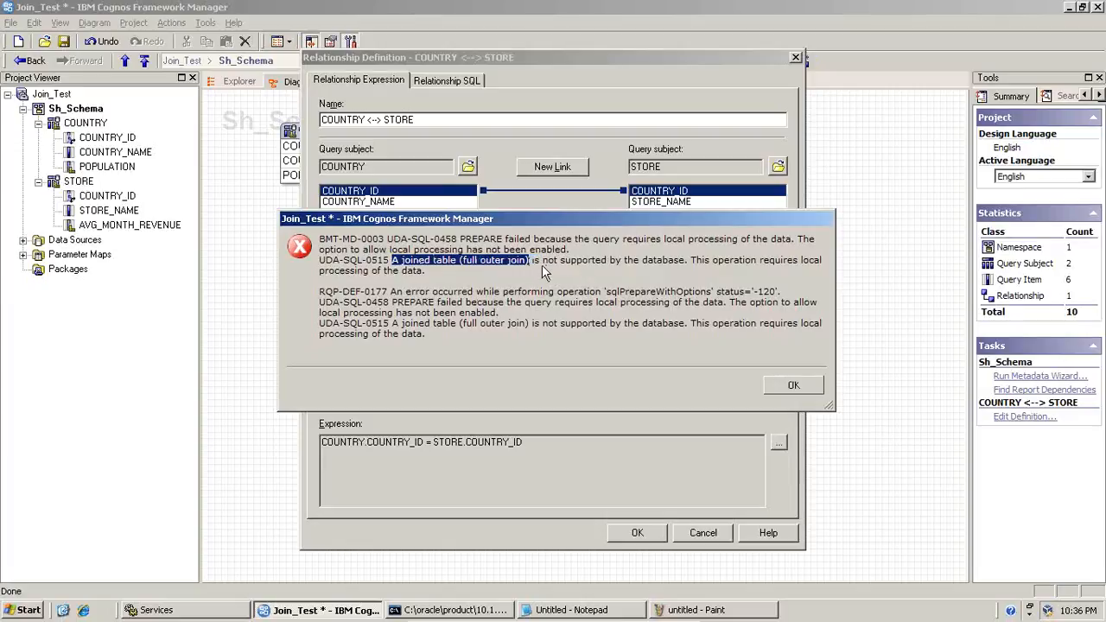
drag(543, 262, 664, 260)
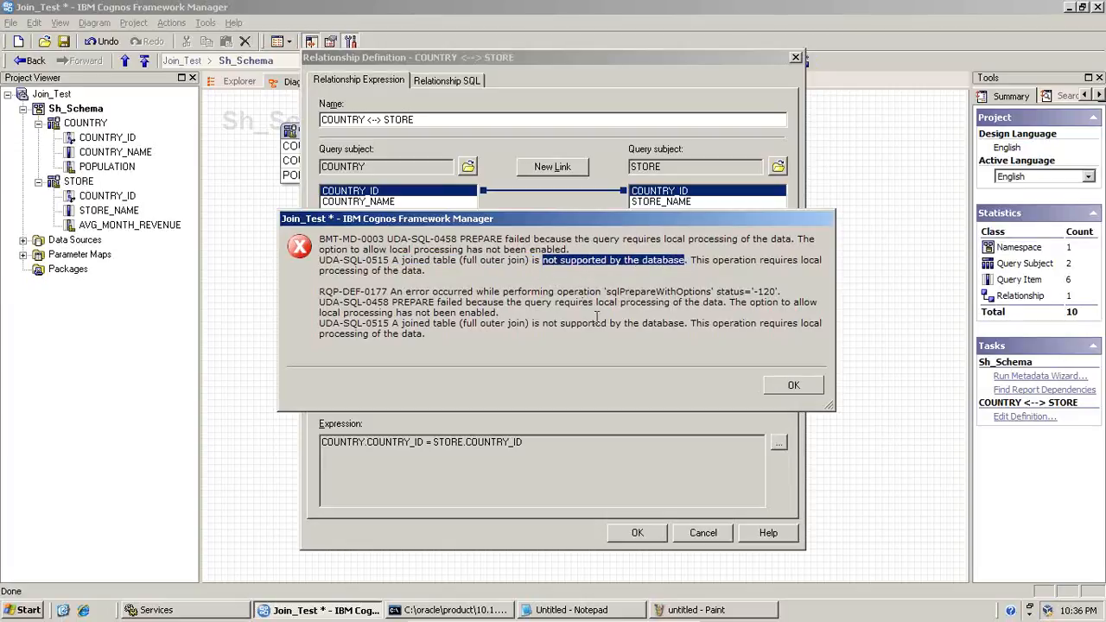
click(778, 385)
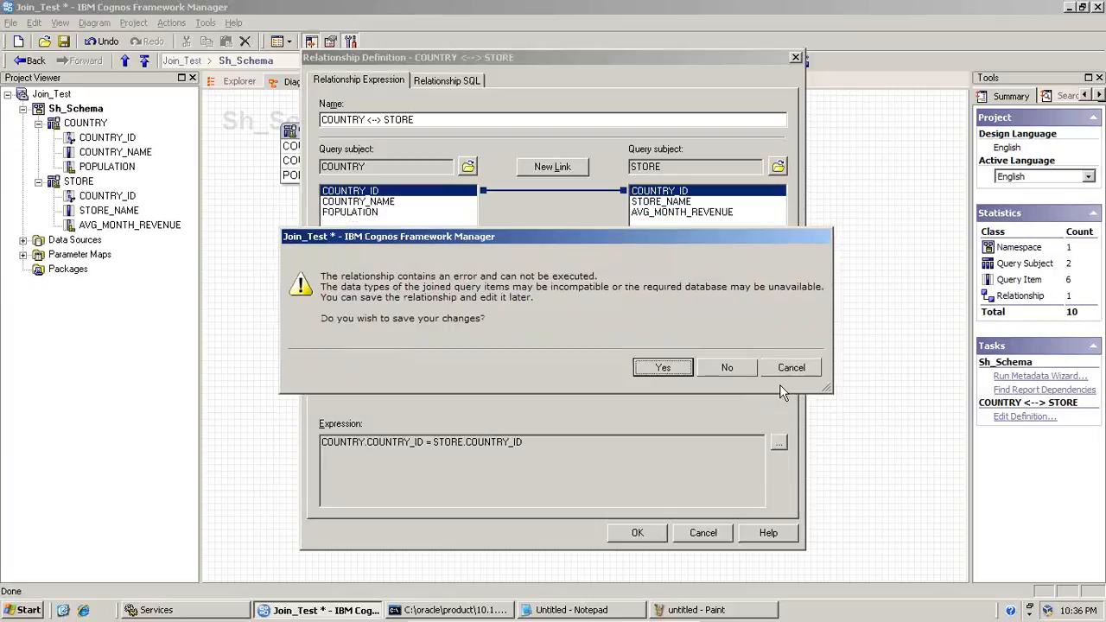
click(663, 368)
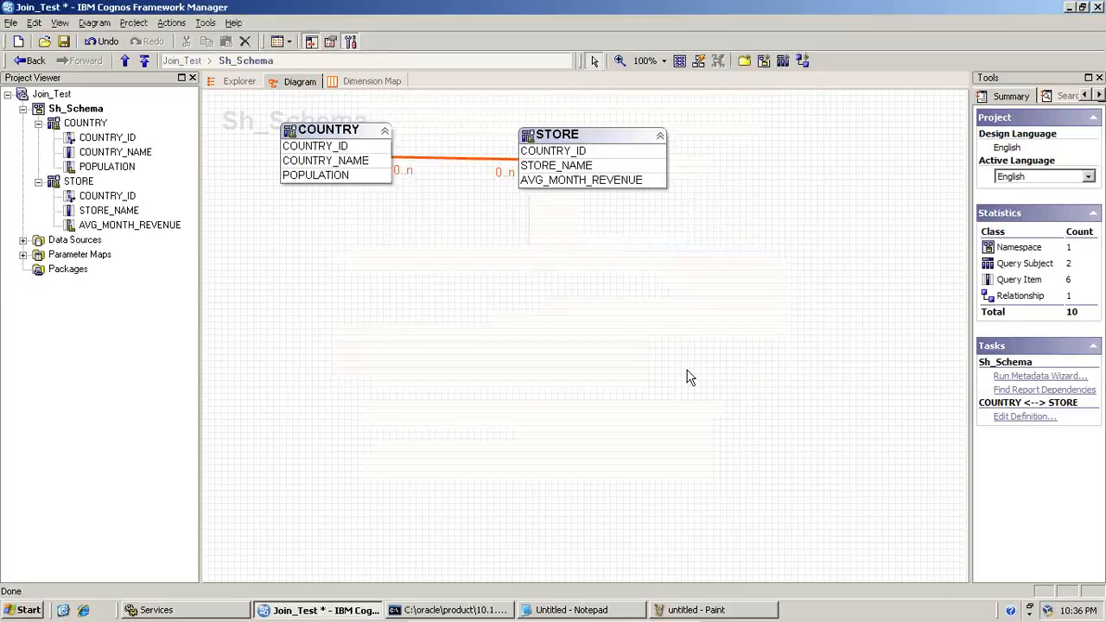